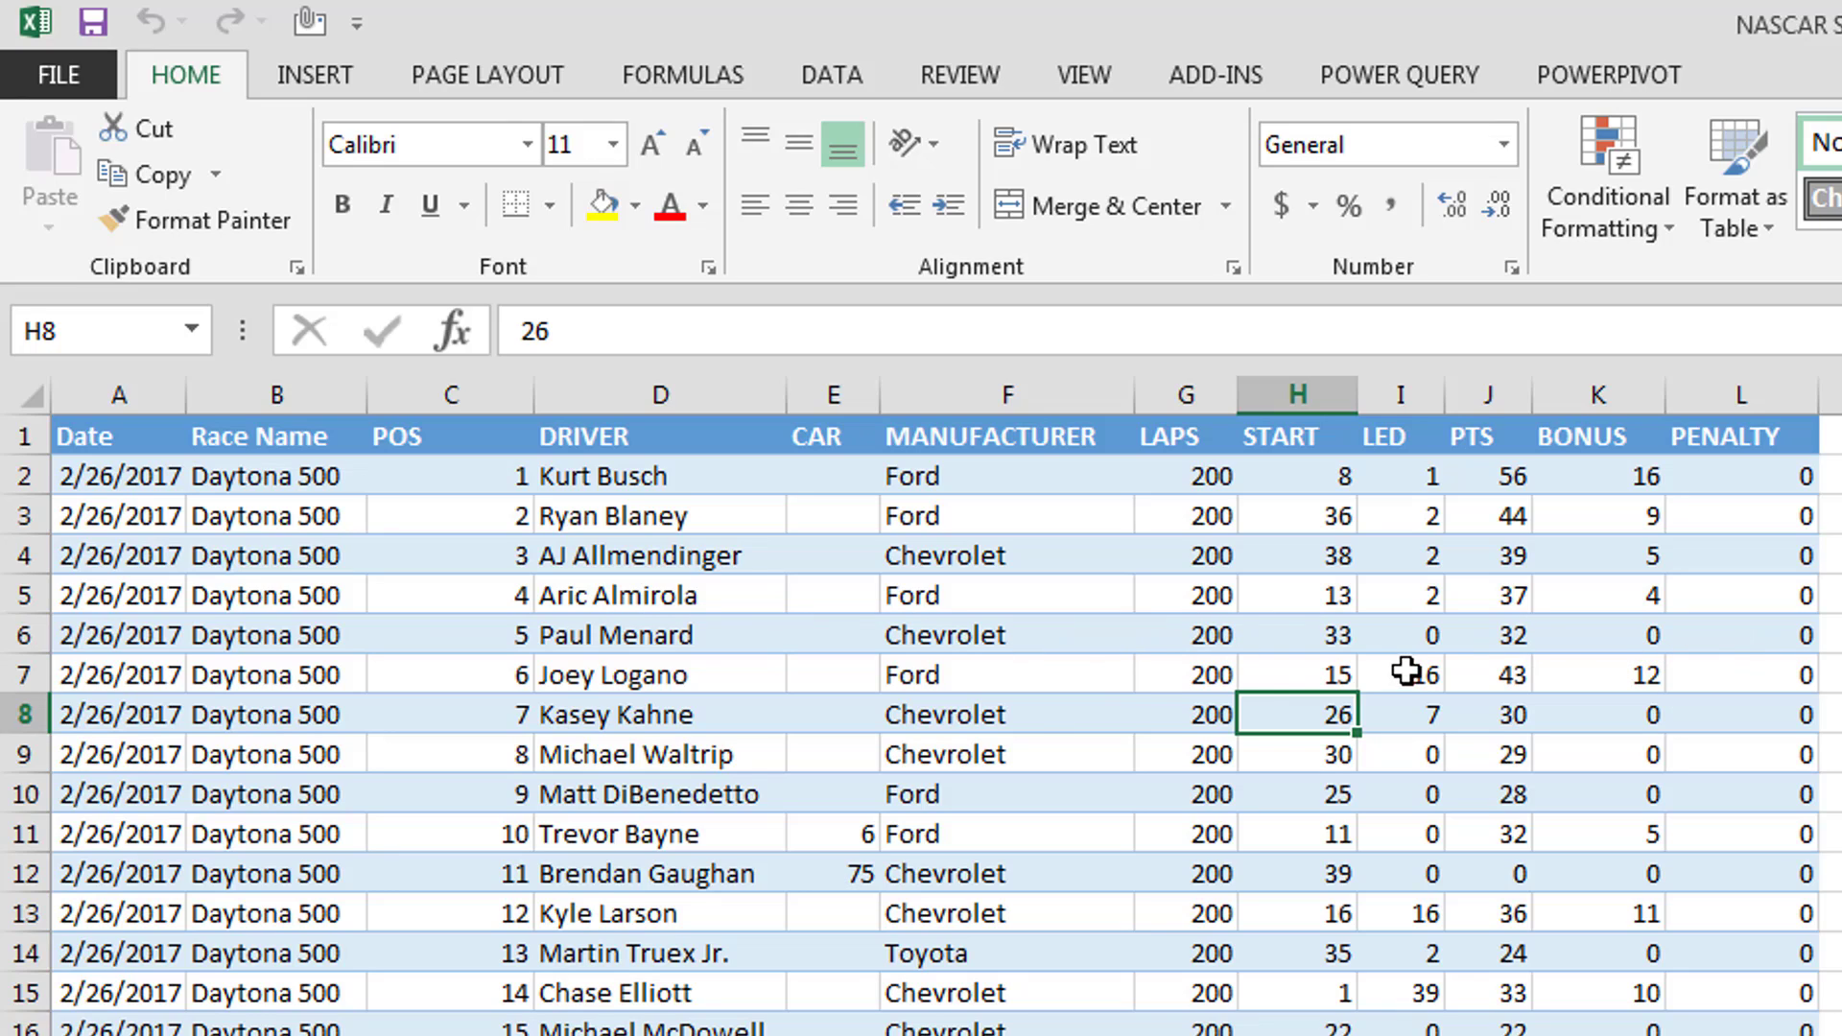
Create a Power Query from the race data range $A$1:$L$314, with headers
left_click(690, 727)
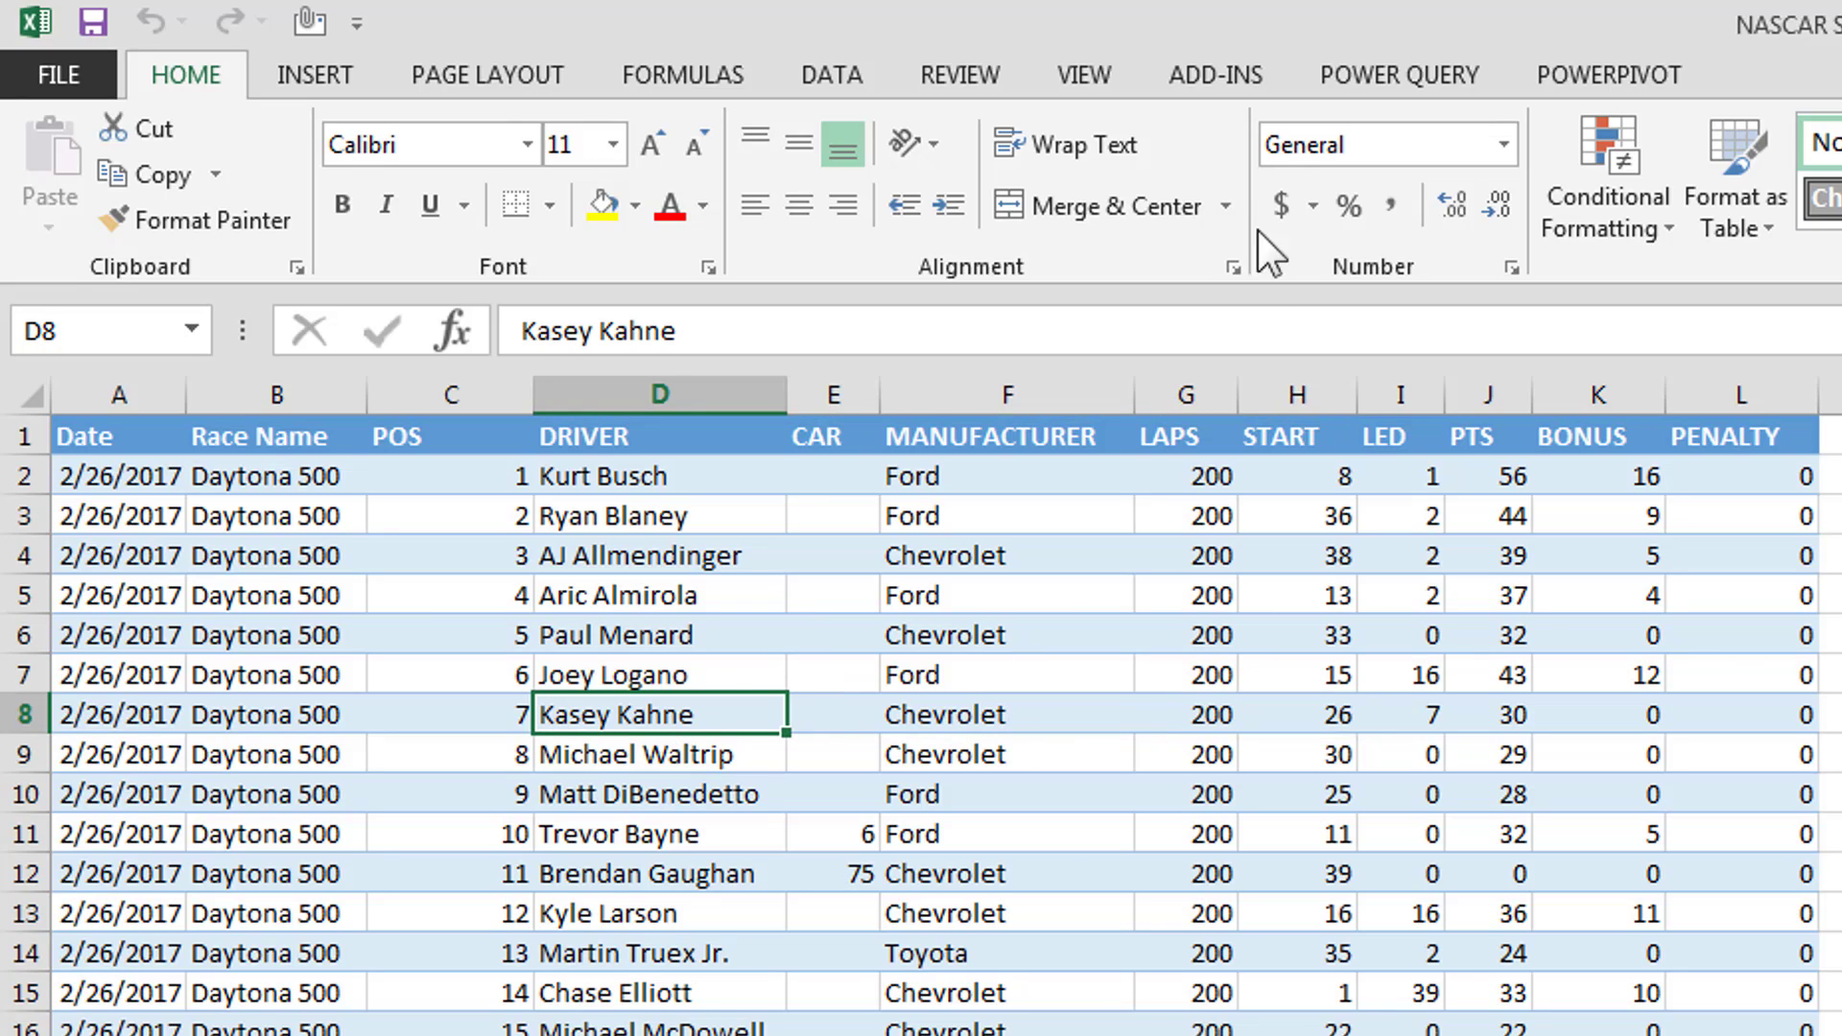
left_click(1368, 81)
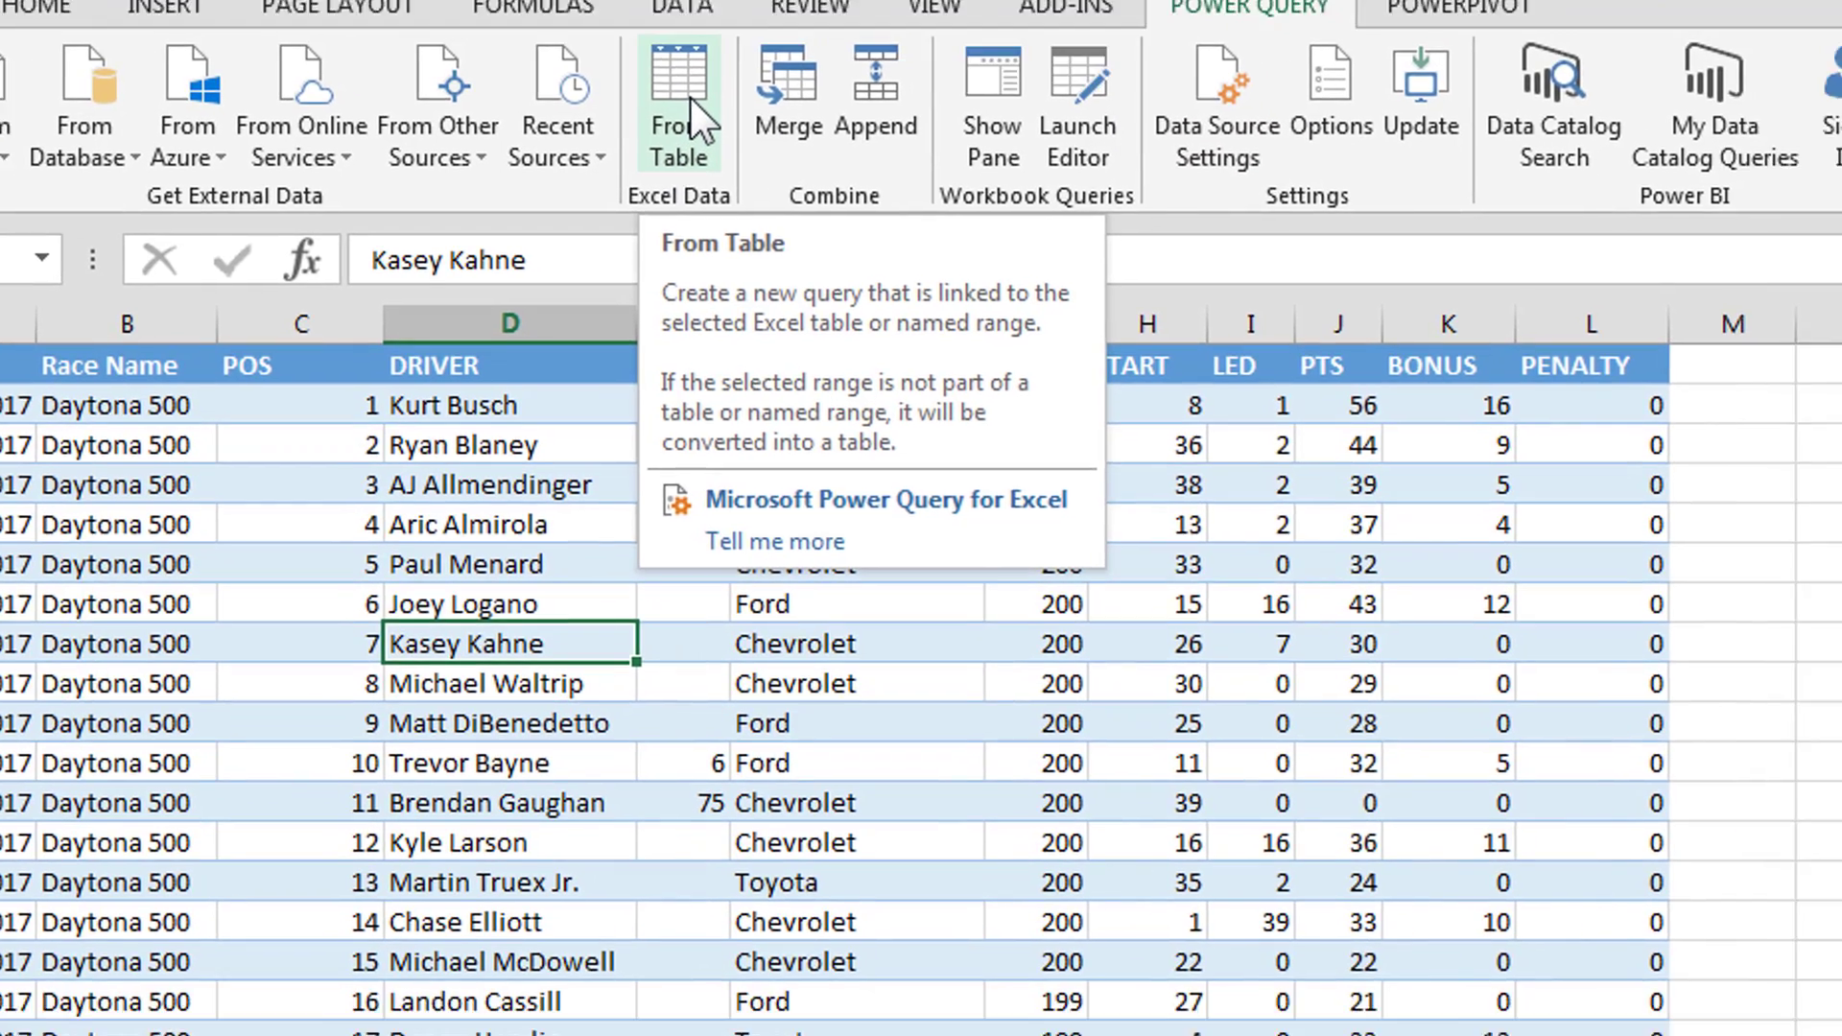
left_click(839, 167)
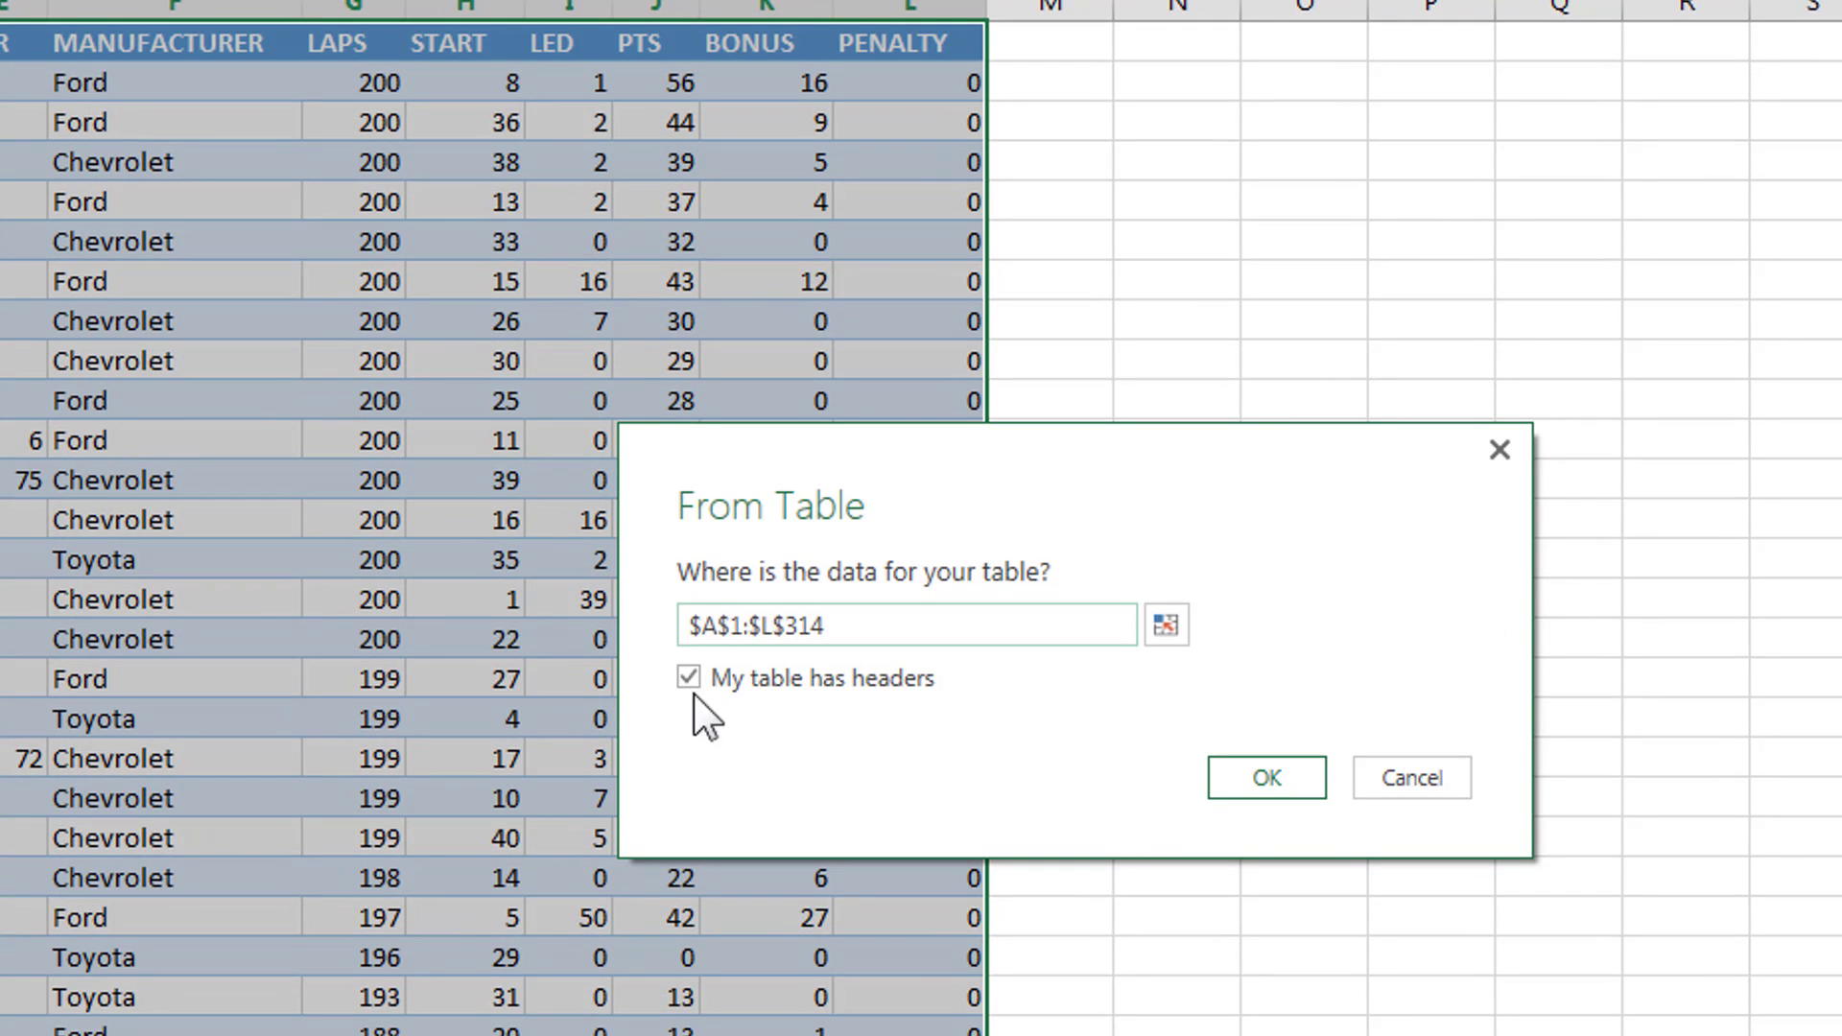
left_click_drag(960, 451, 126, 184)
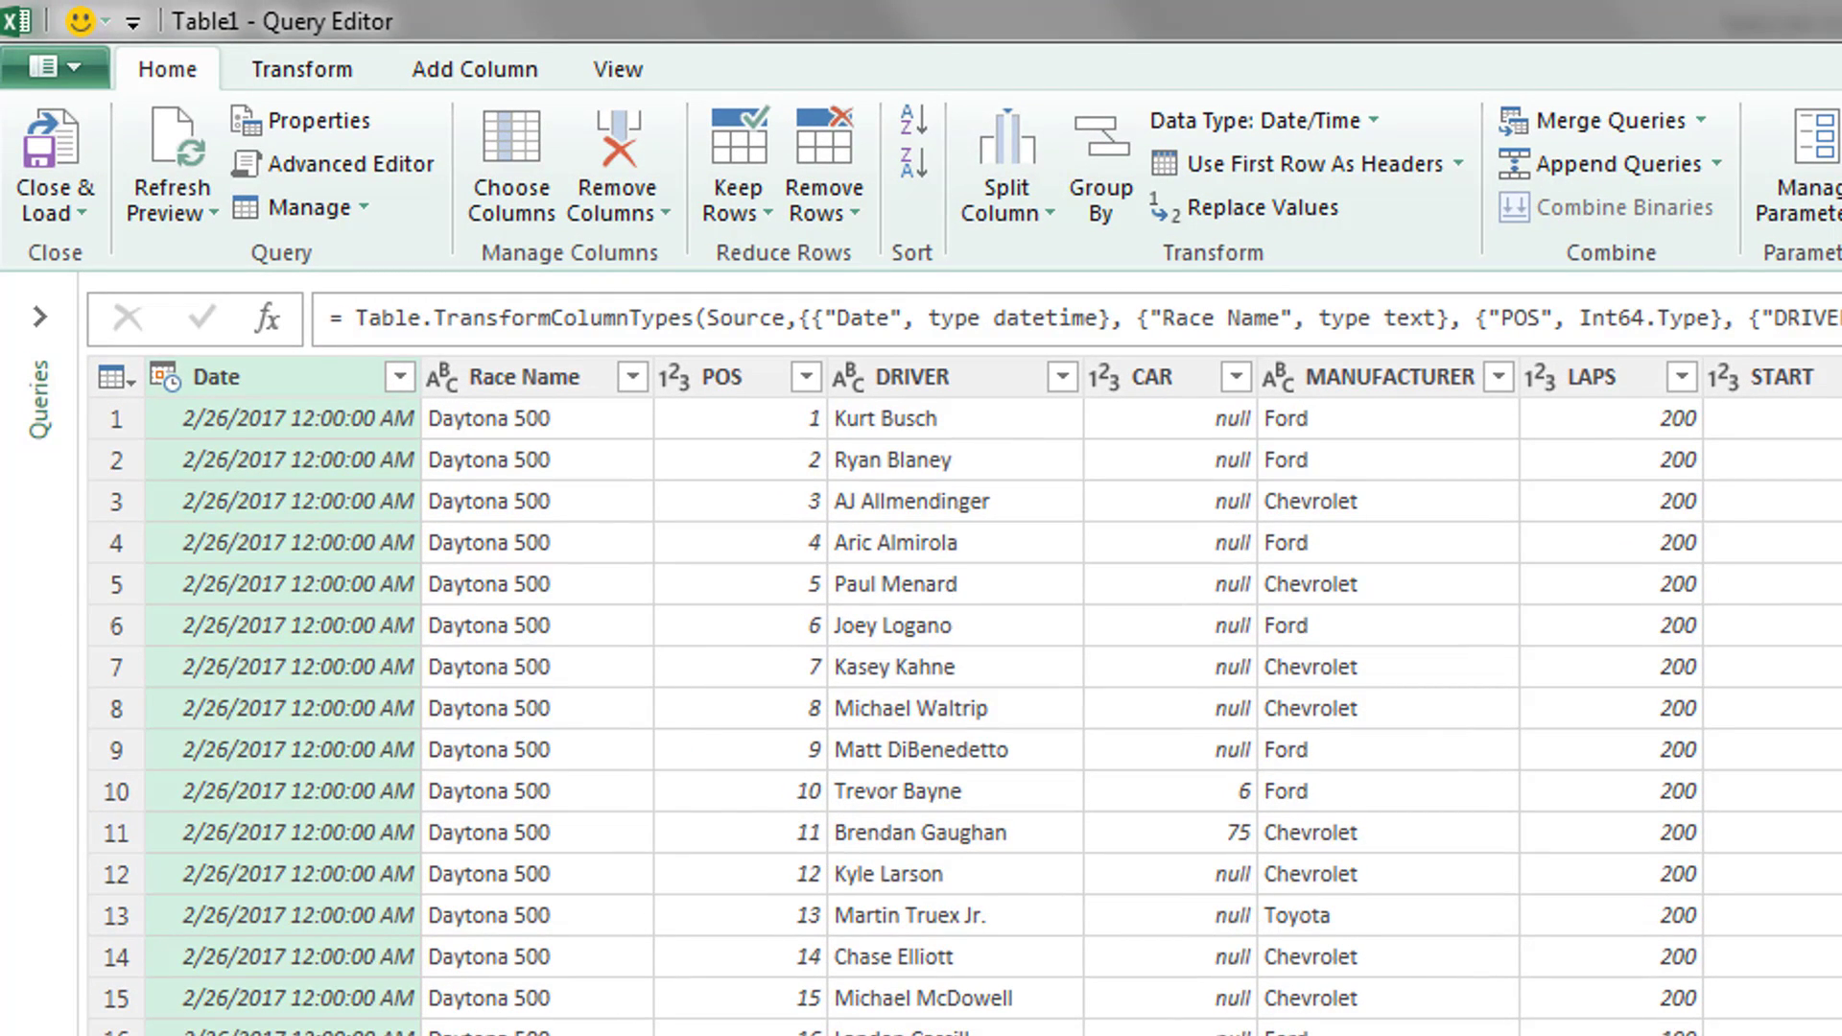
Change the Date column's type to Date so it shows 2/26/2017 without times
right_click(307, 374)
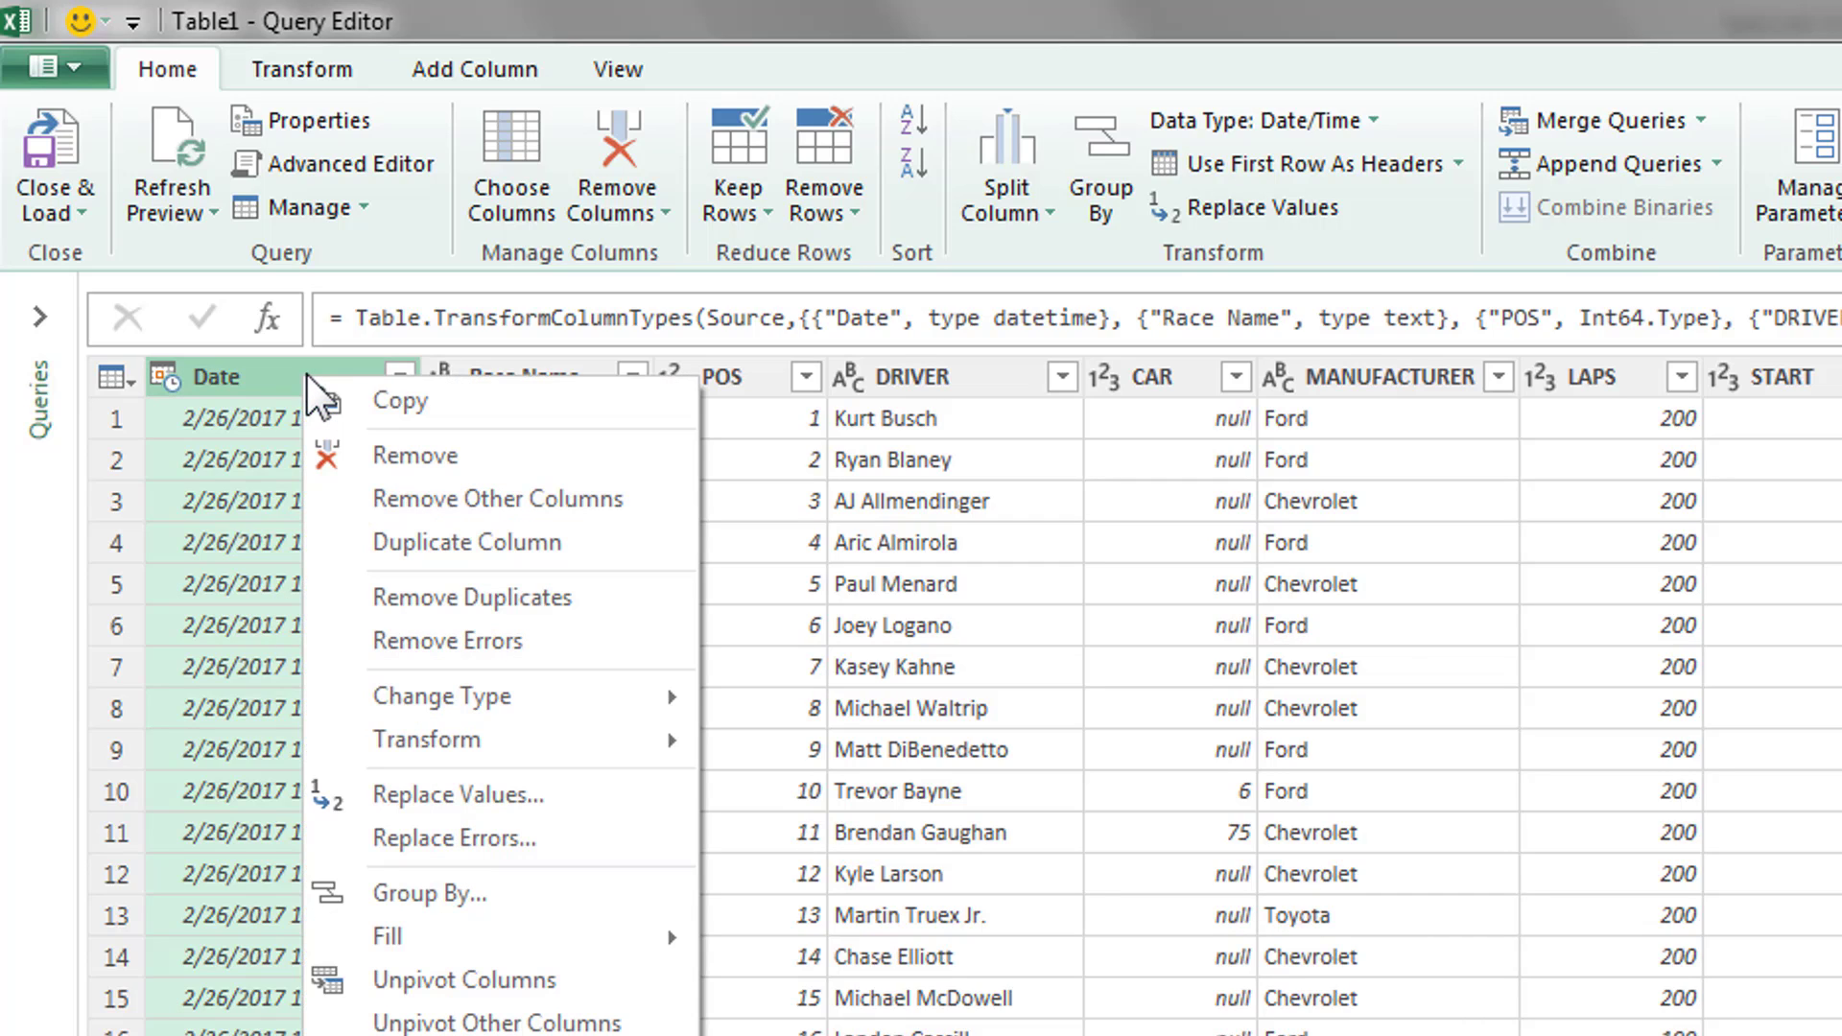
mouse_move(468, 699)
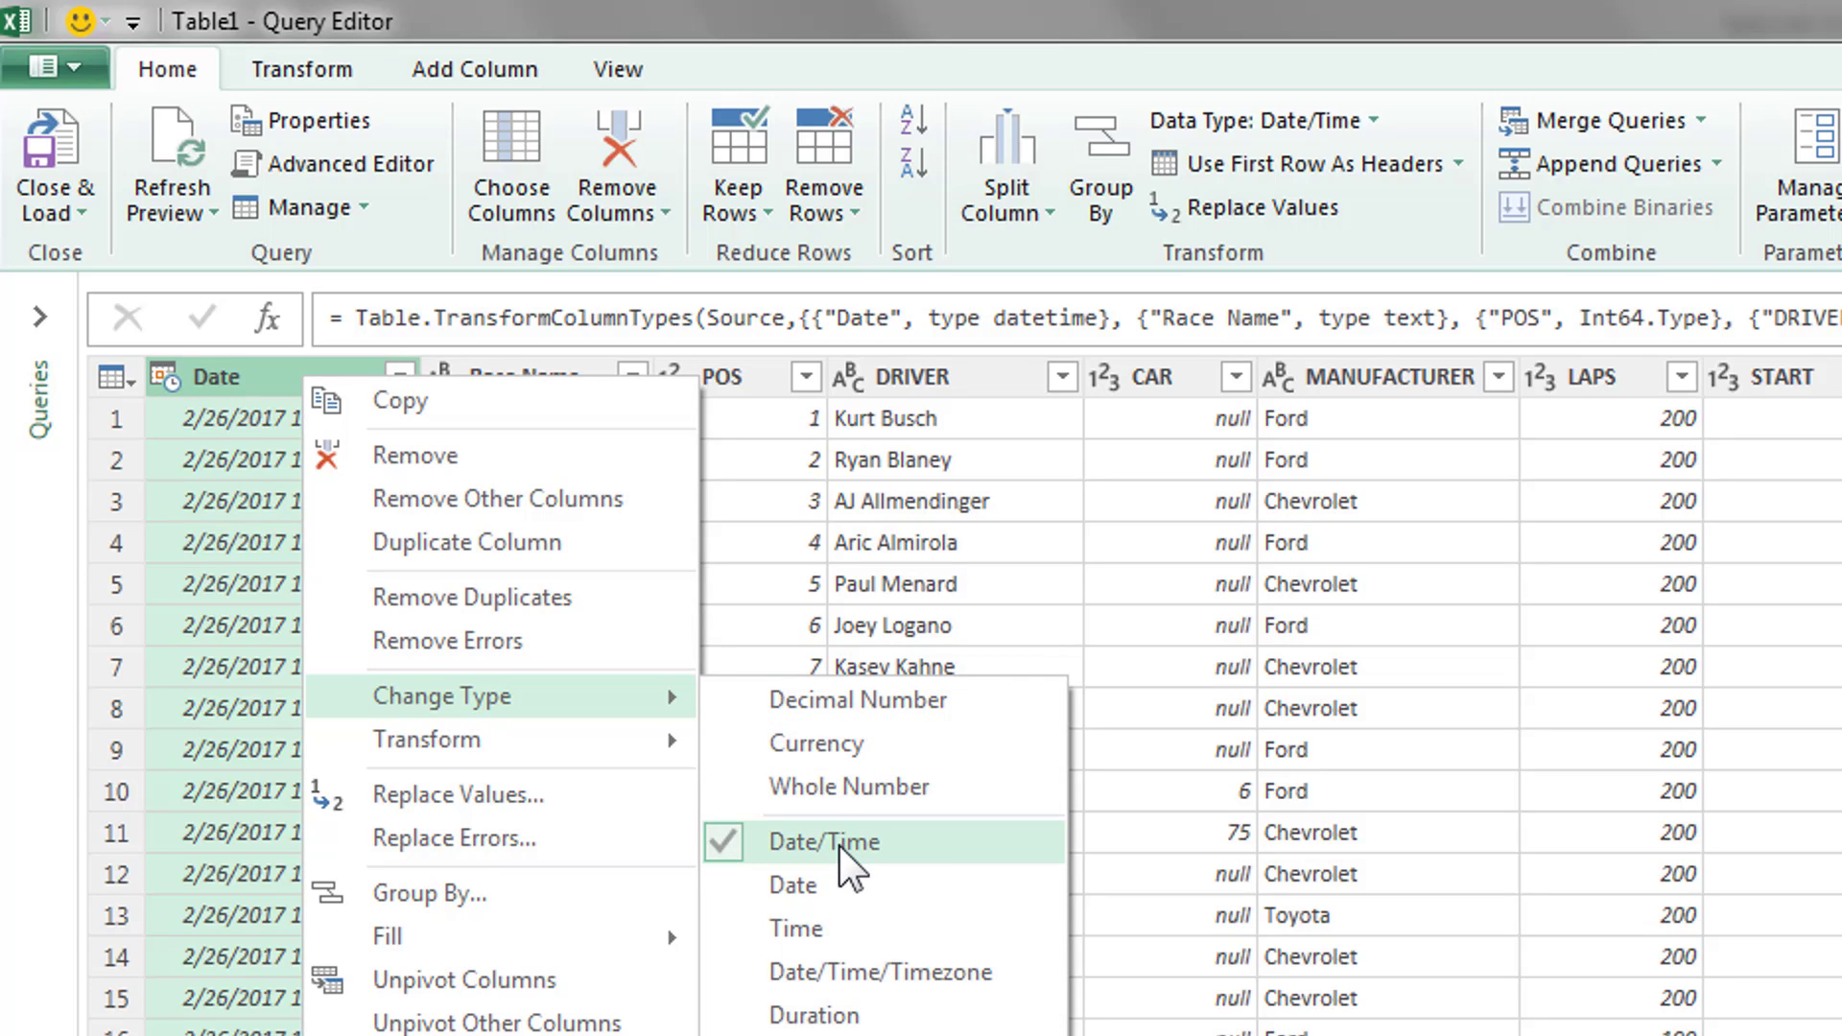
left_click(808, 883)
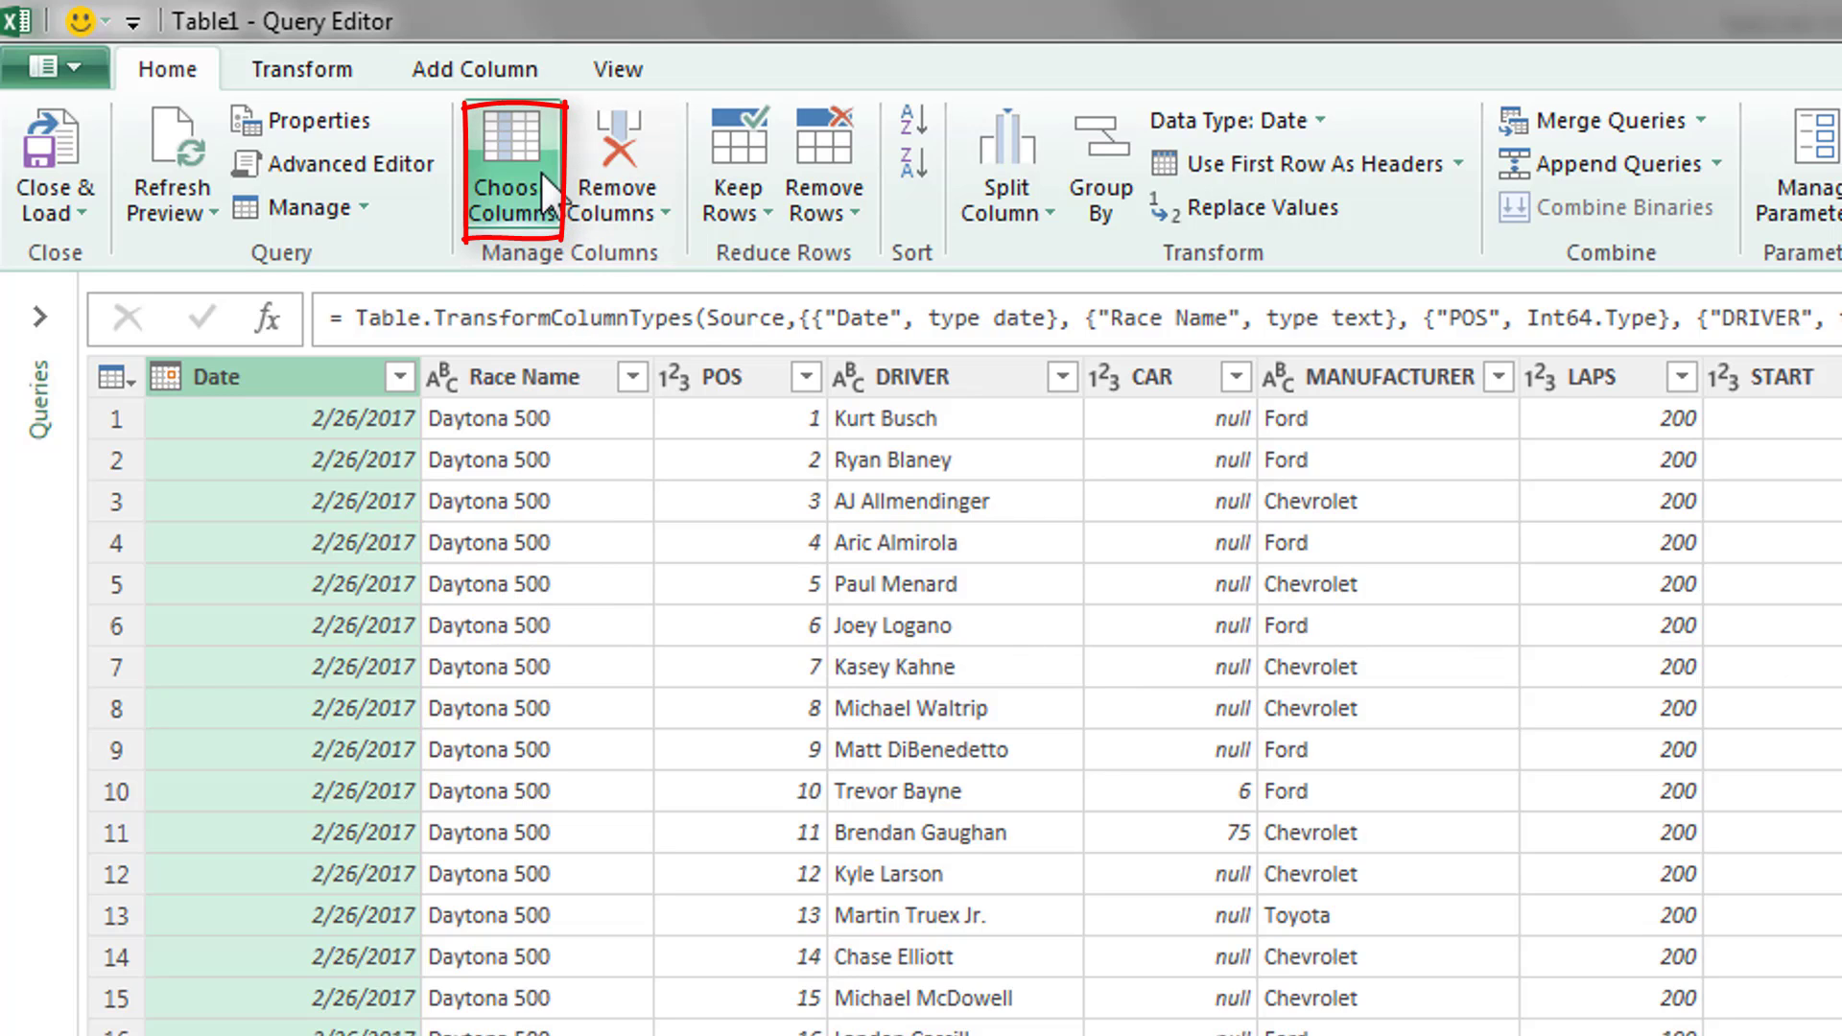
Choose only the Date, Race Name, POS, DRIVER, PTS and PENALTY columns
left_click(511, 146)
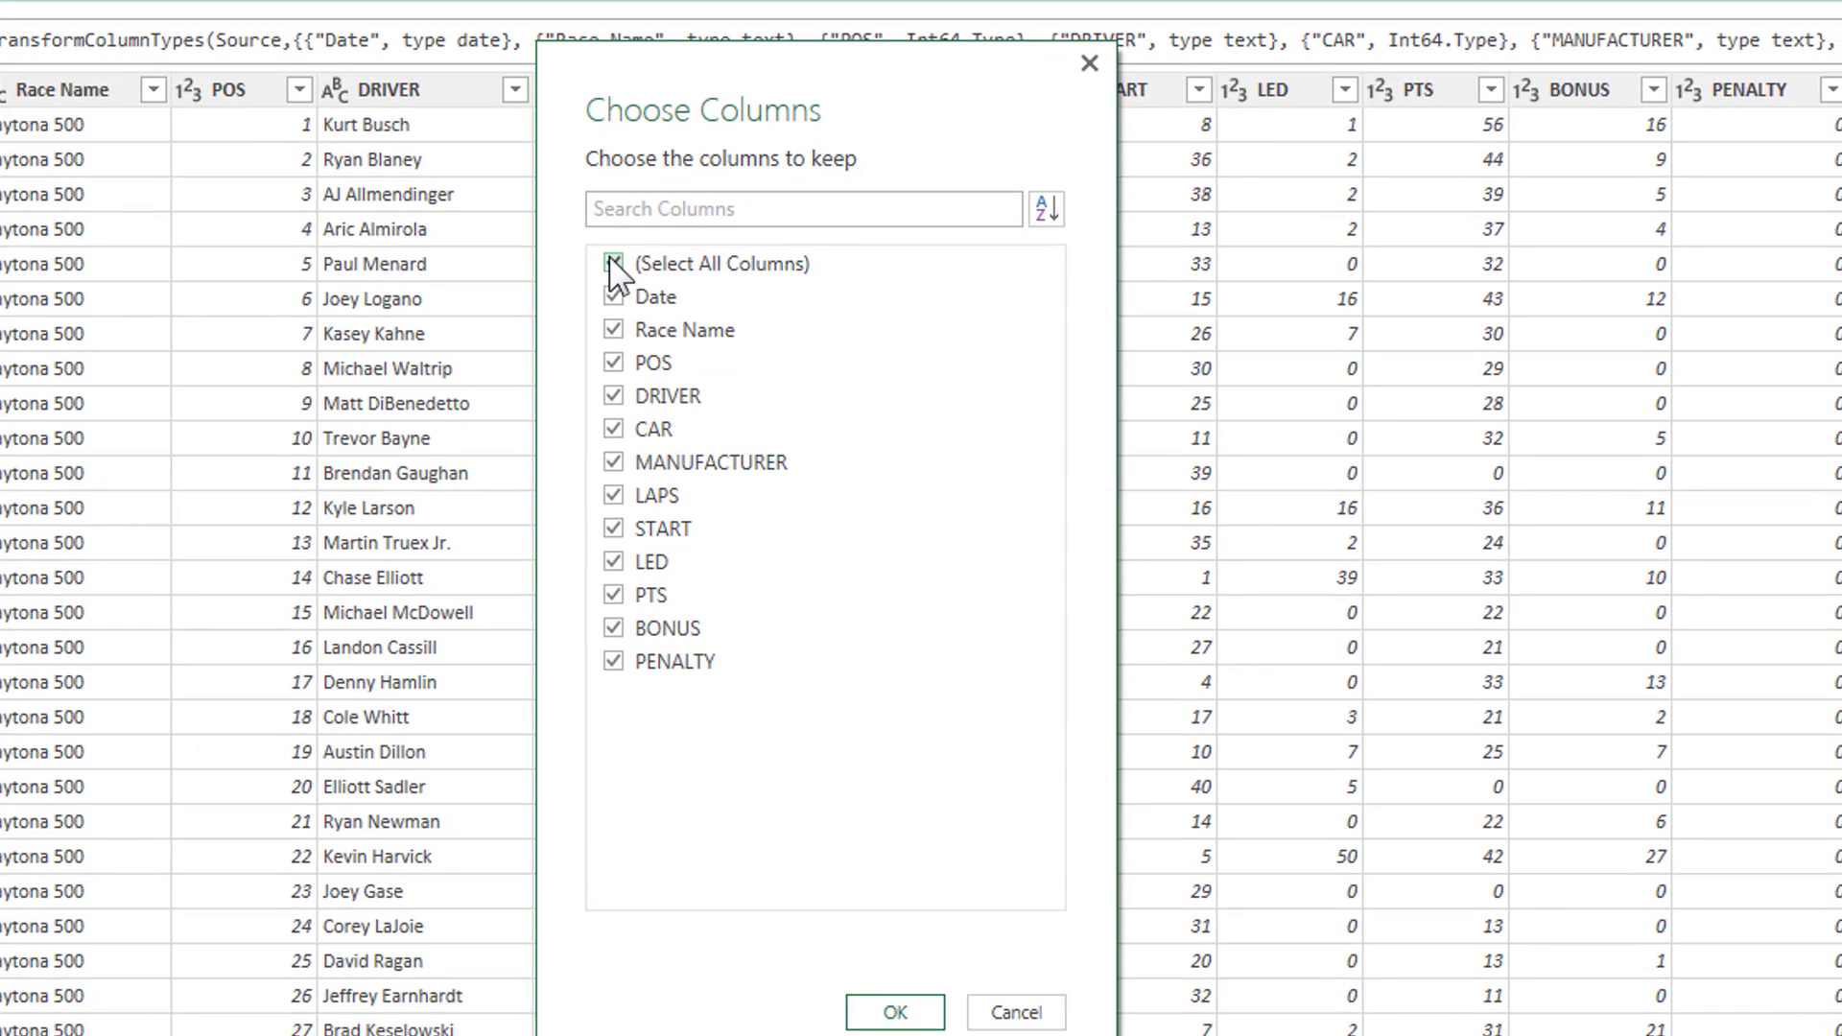
left_click(612, 262)
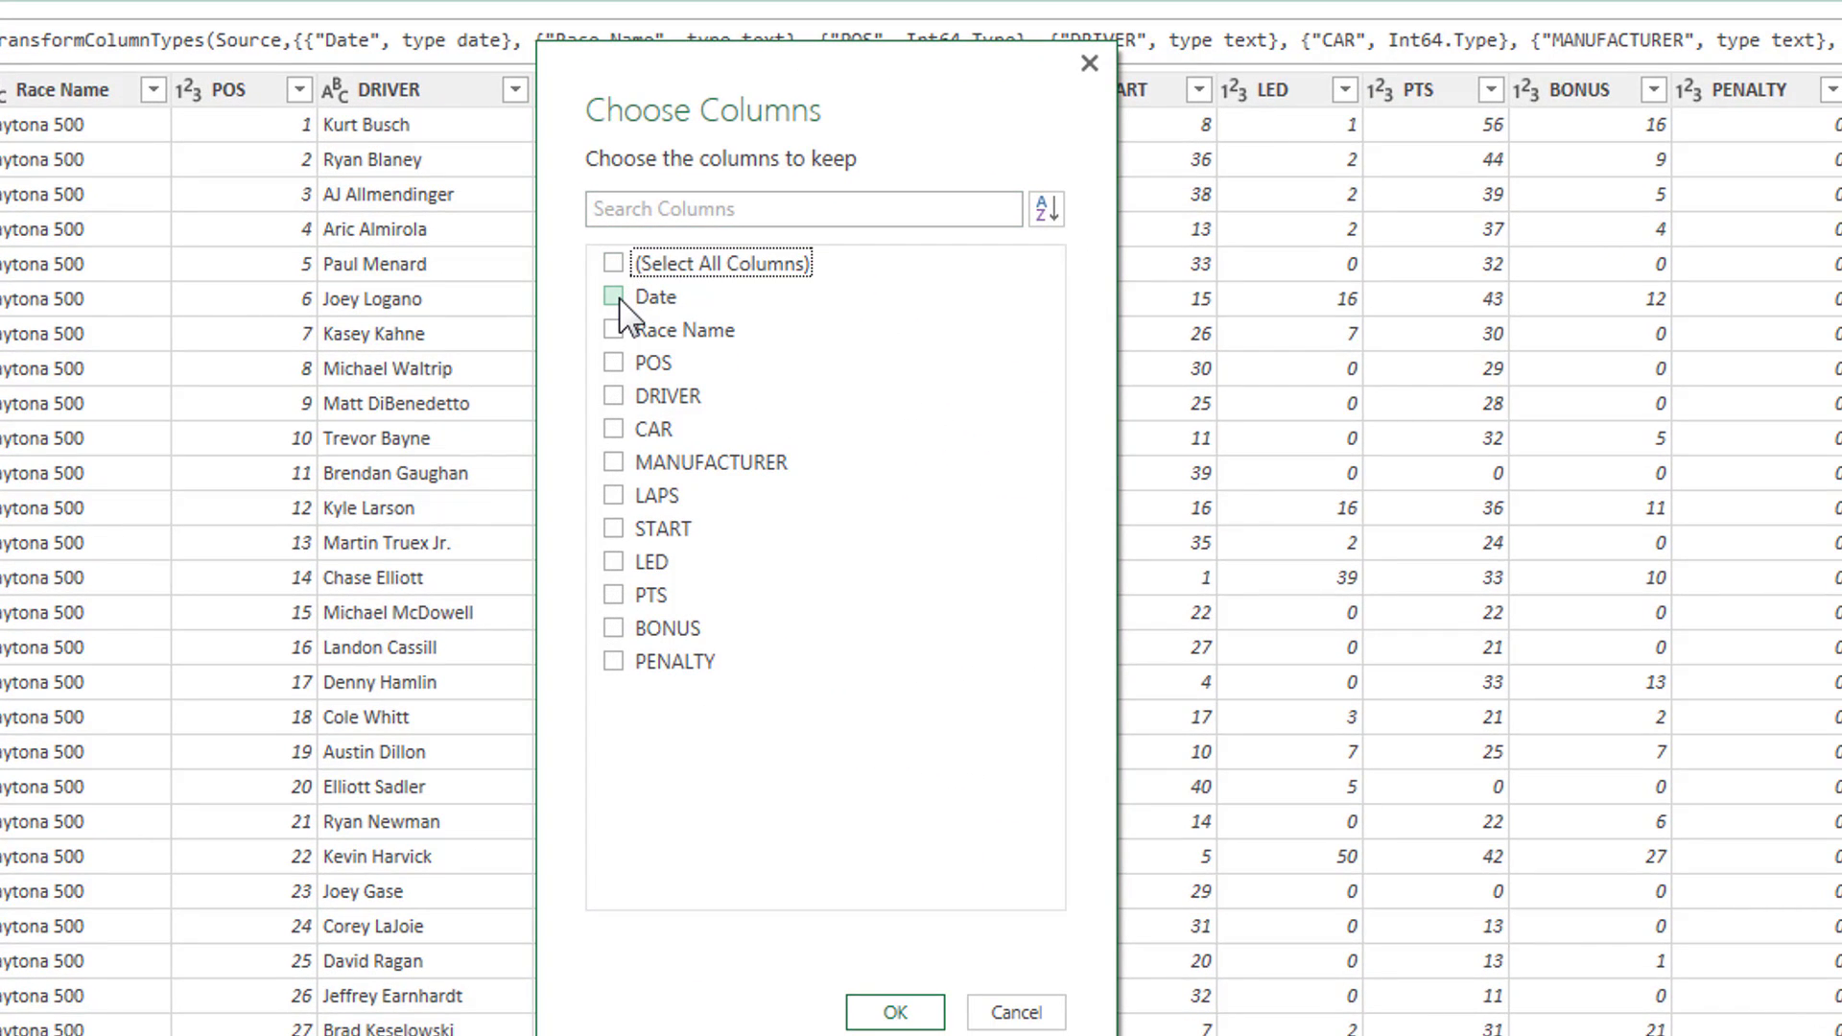
left_click(613, 296)
left_click(613, 329)
left_click(613, 362)
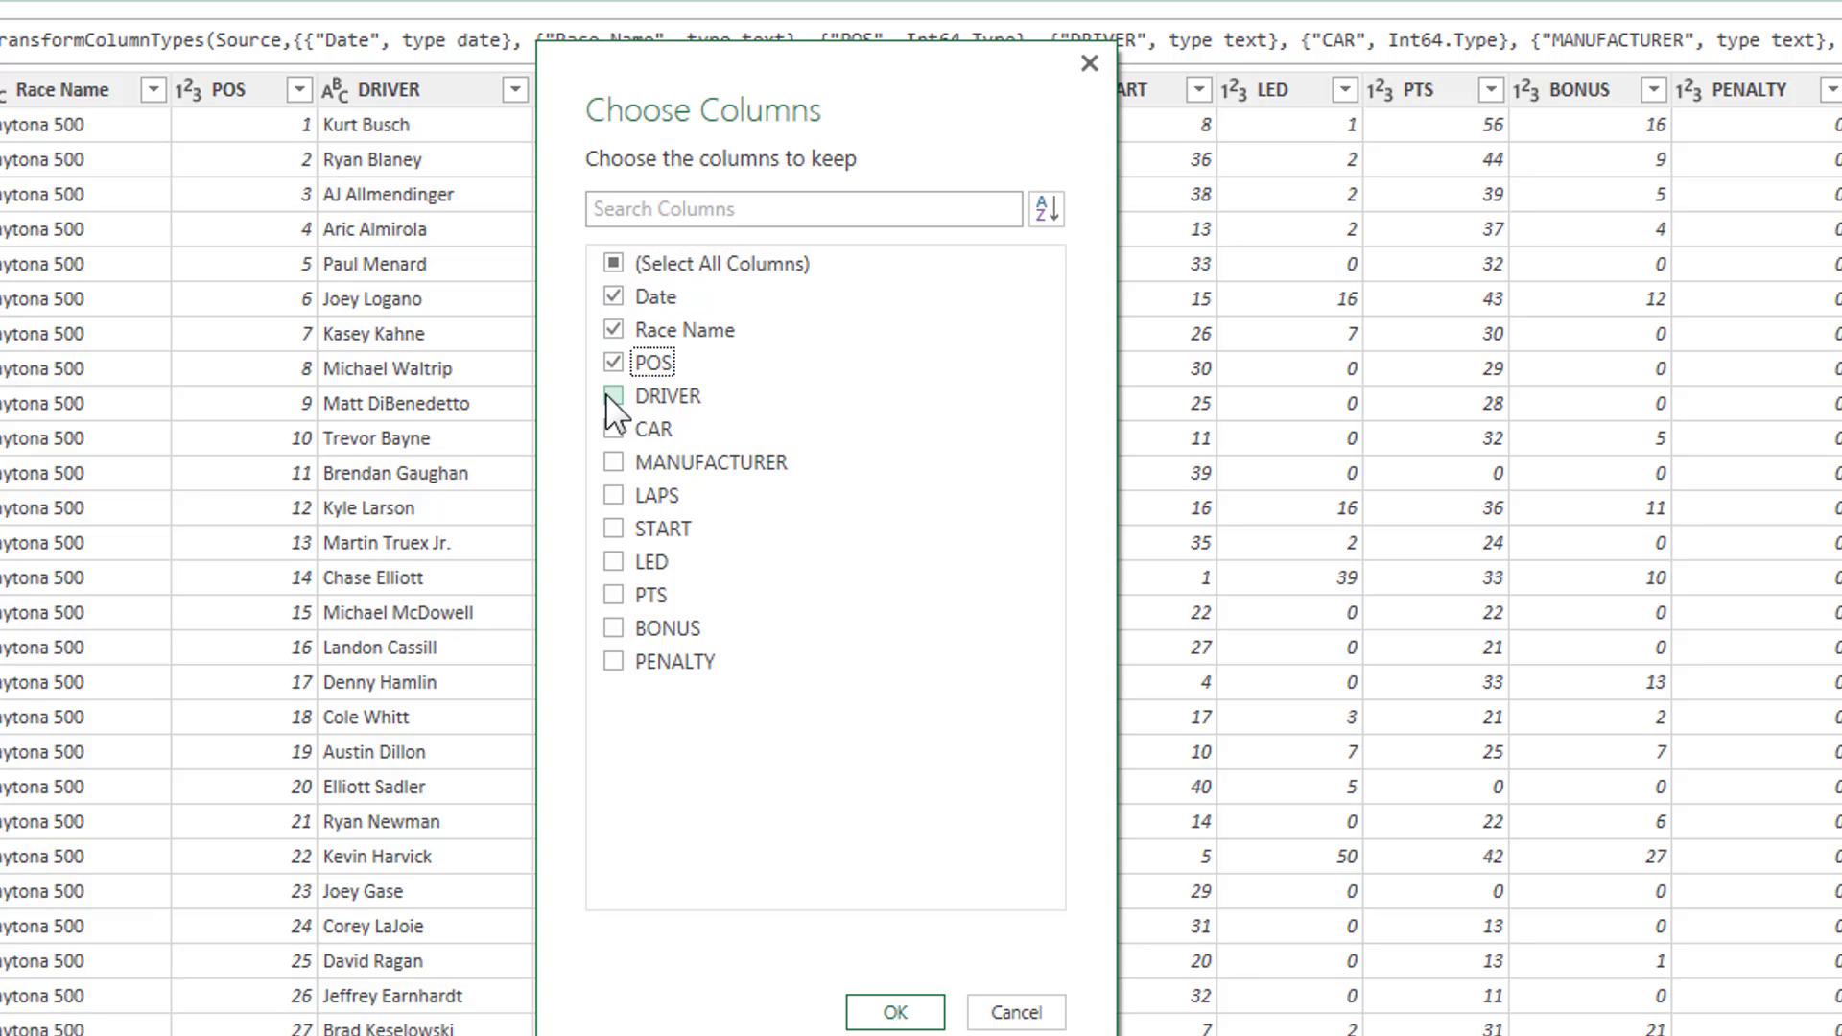
left_click(611, 396)
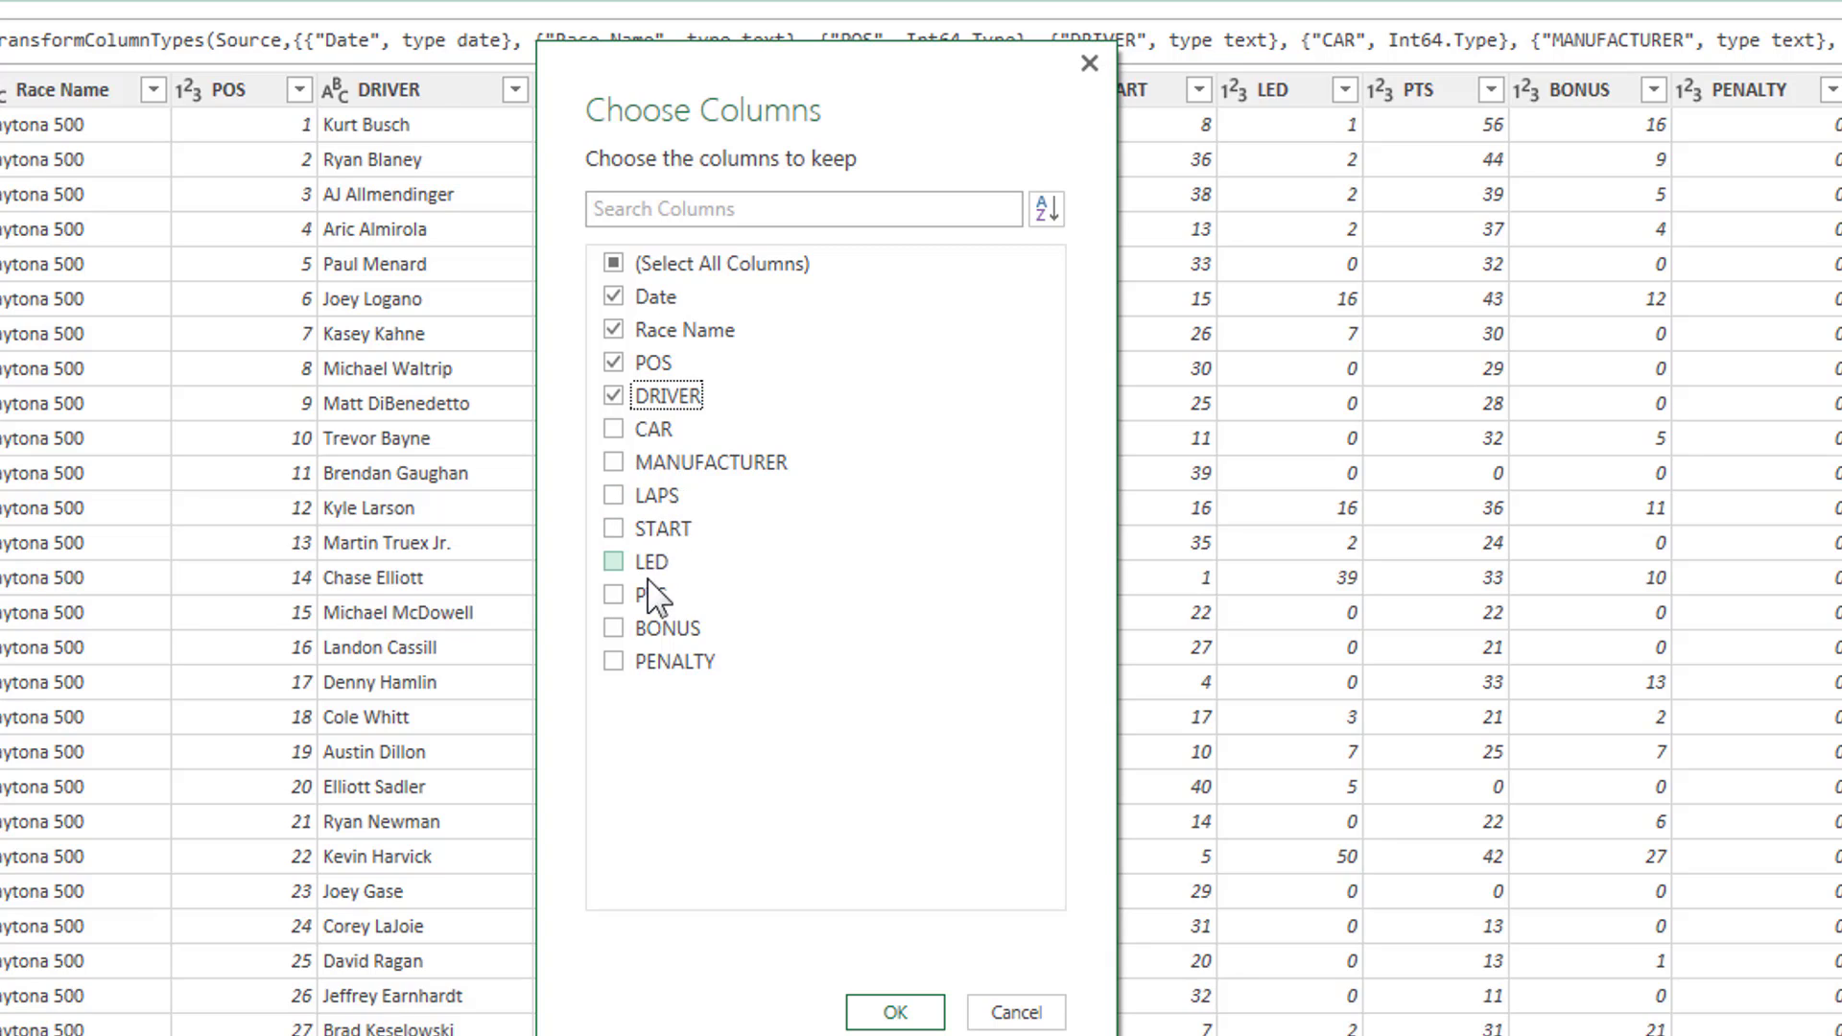
left_click(614, 596)
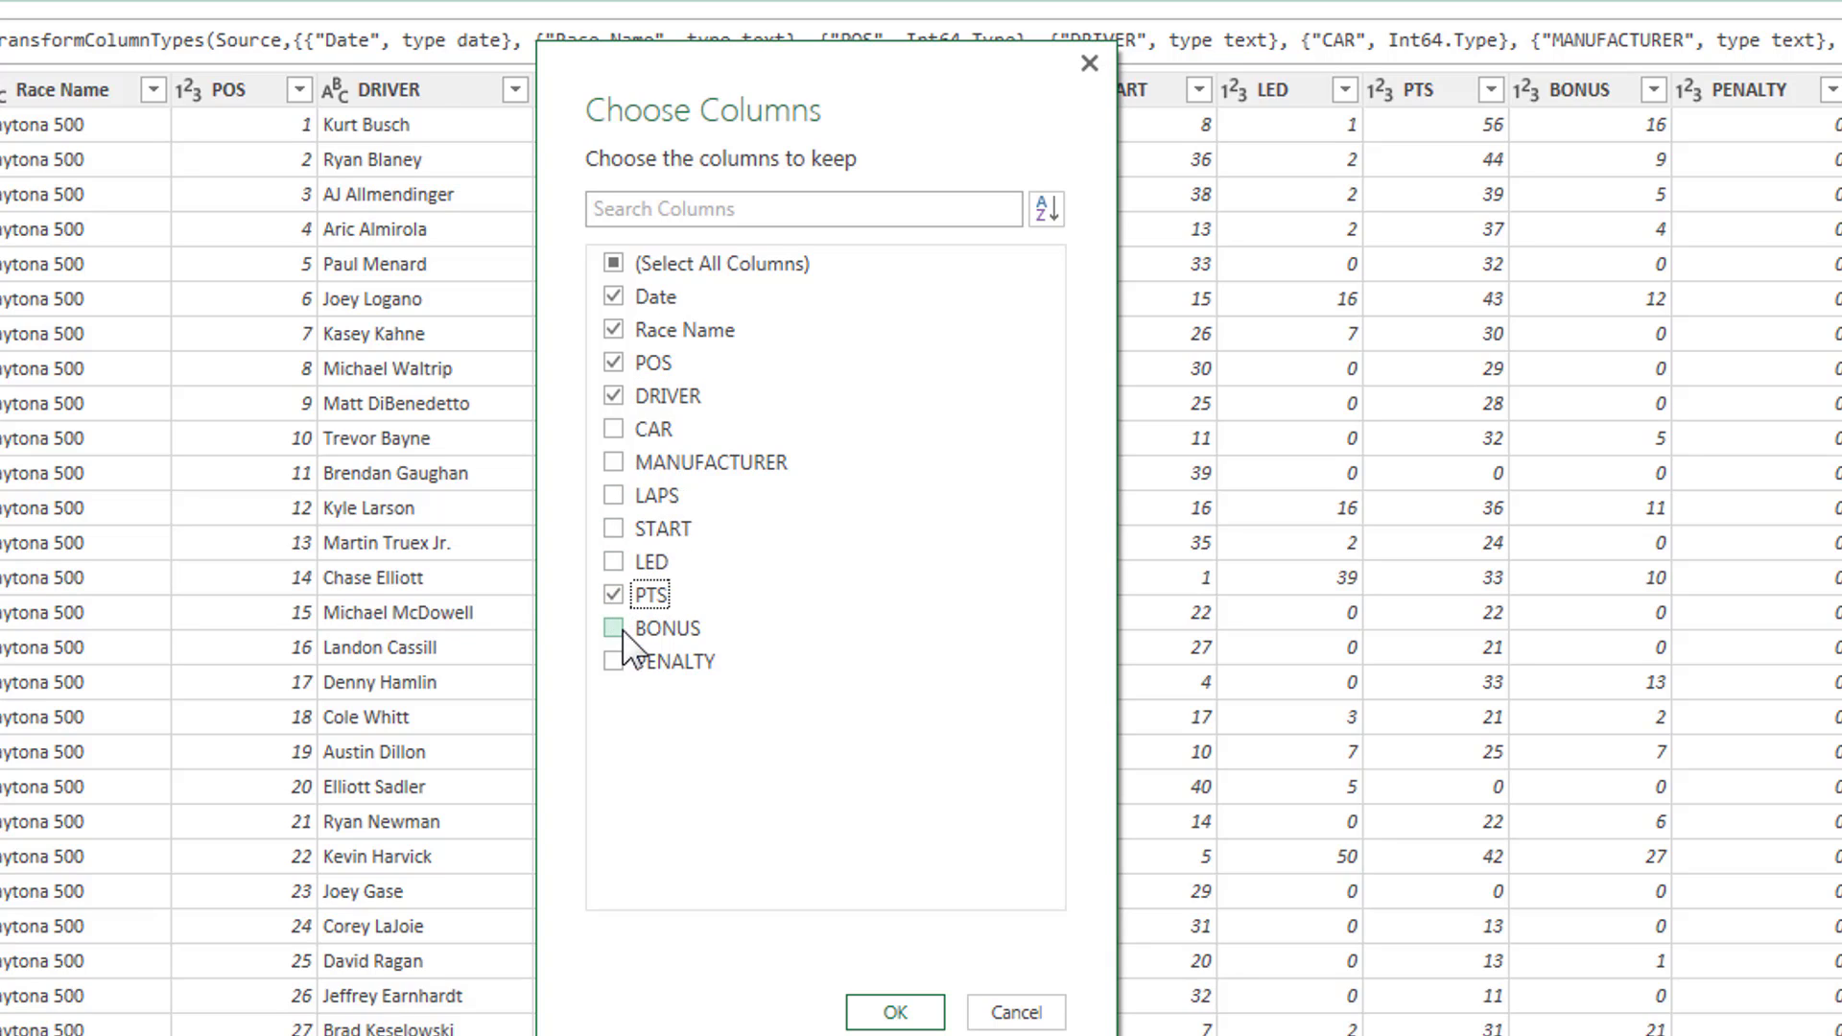
left_click(612, 661)
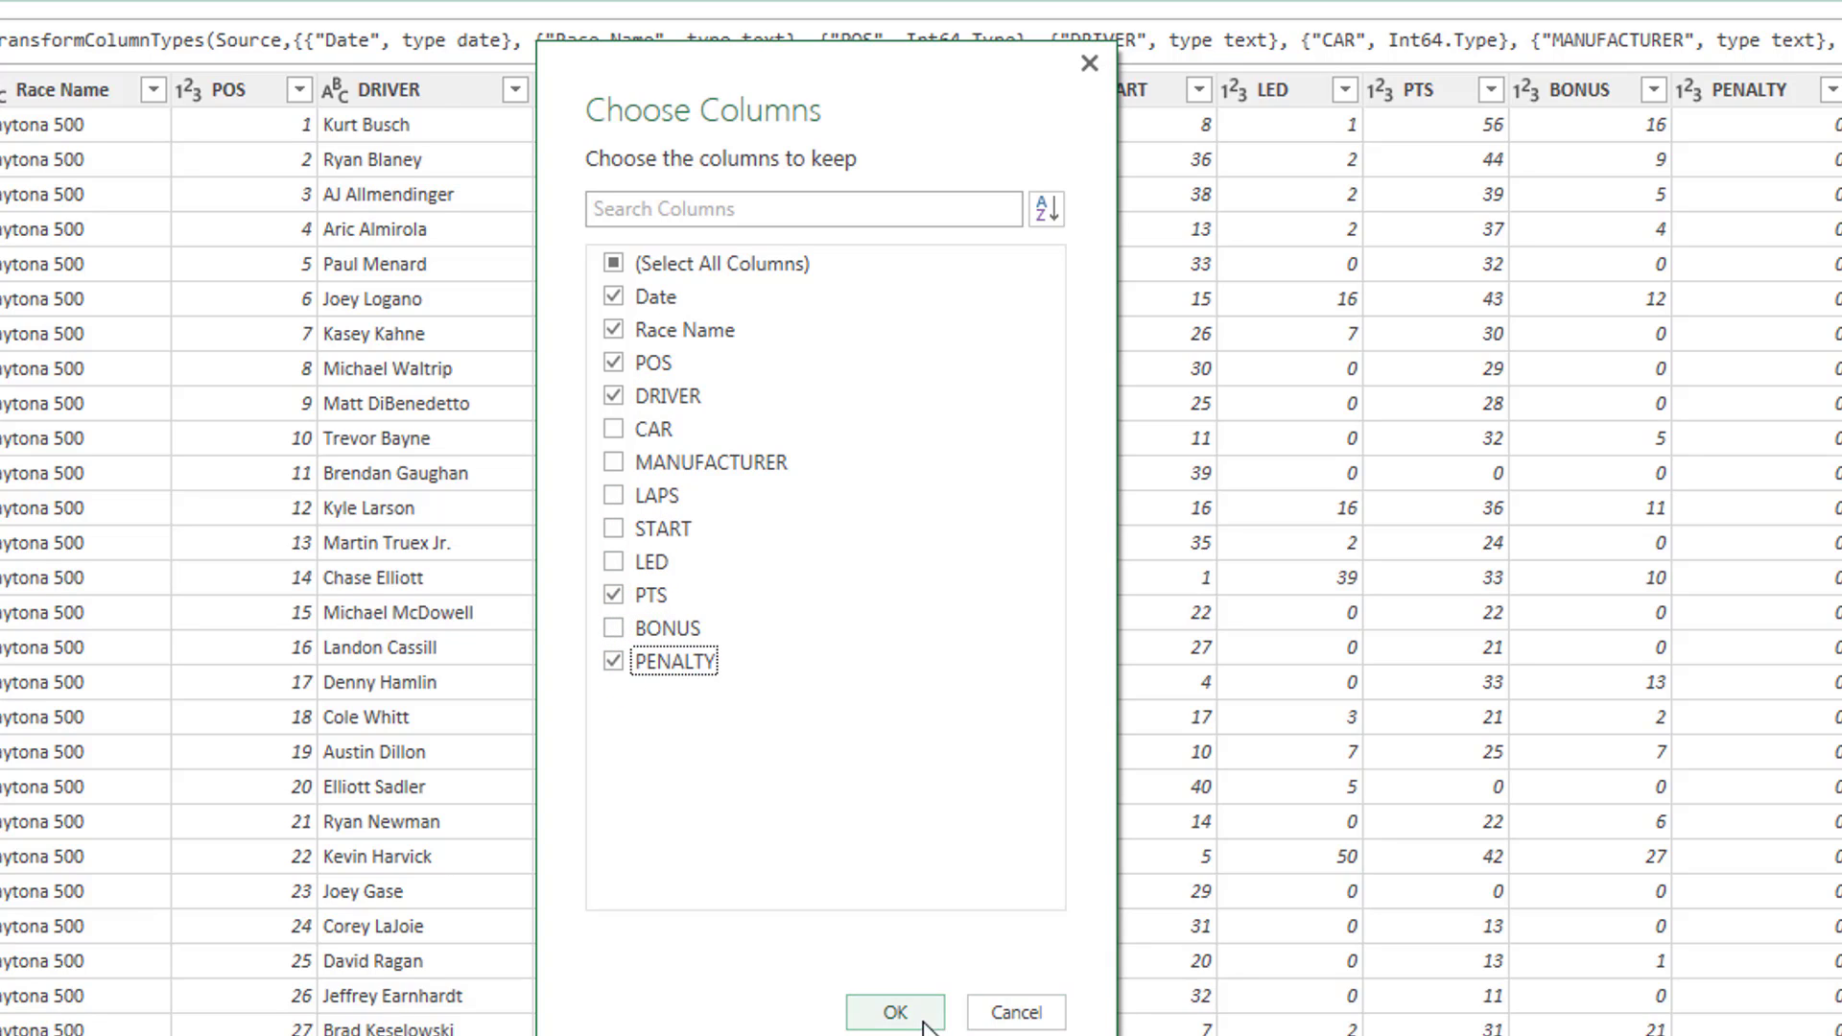
left_click(895, 1013)
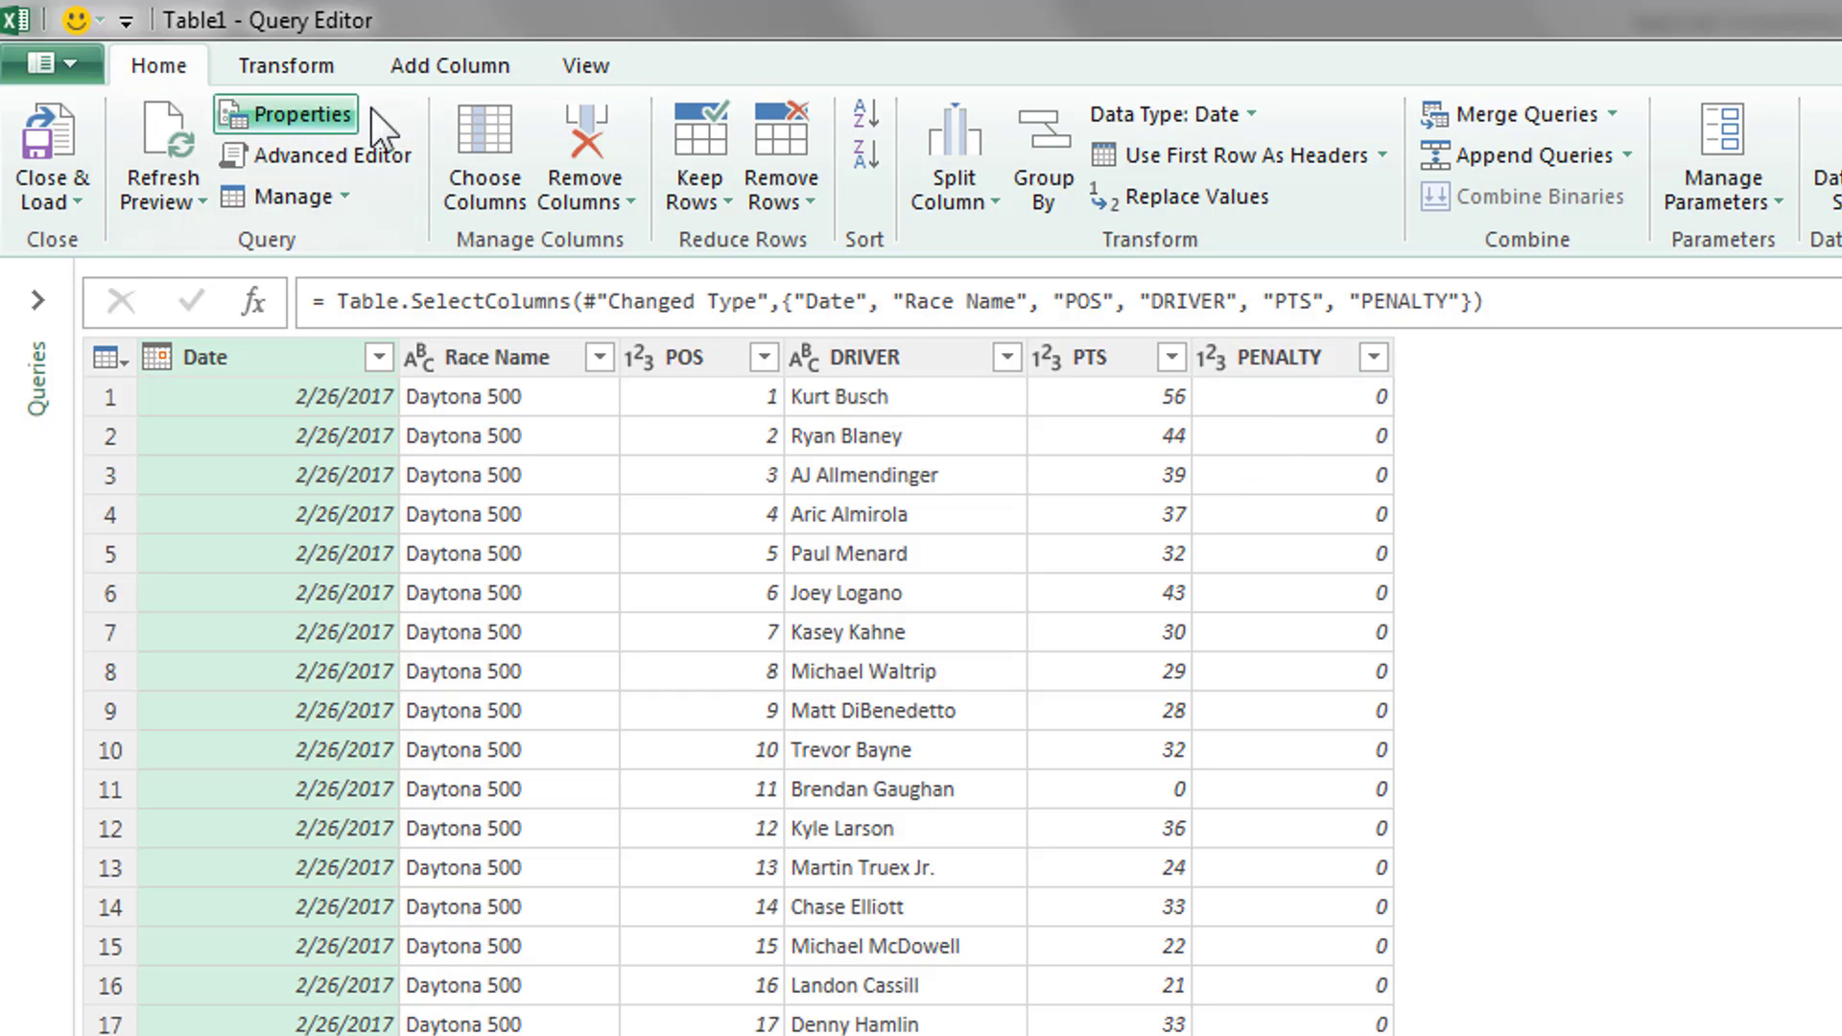
Add a custom column 'total pts' with the formula [PTS]+[PENALTY]
left_click(429, 61)
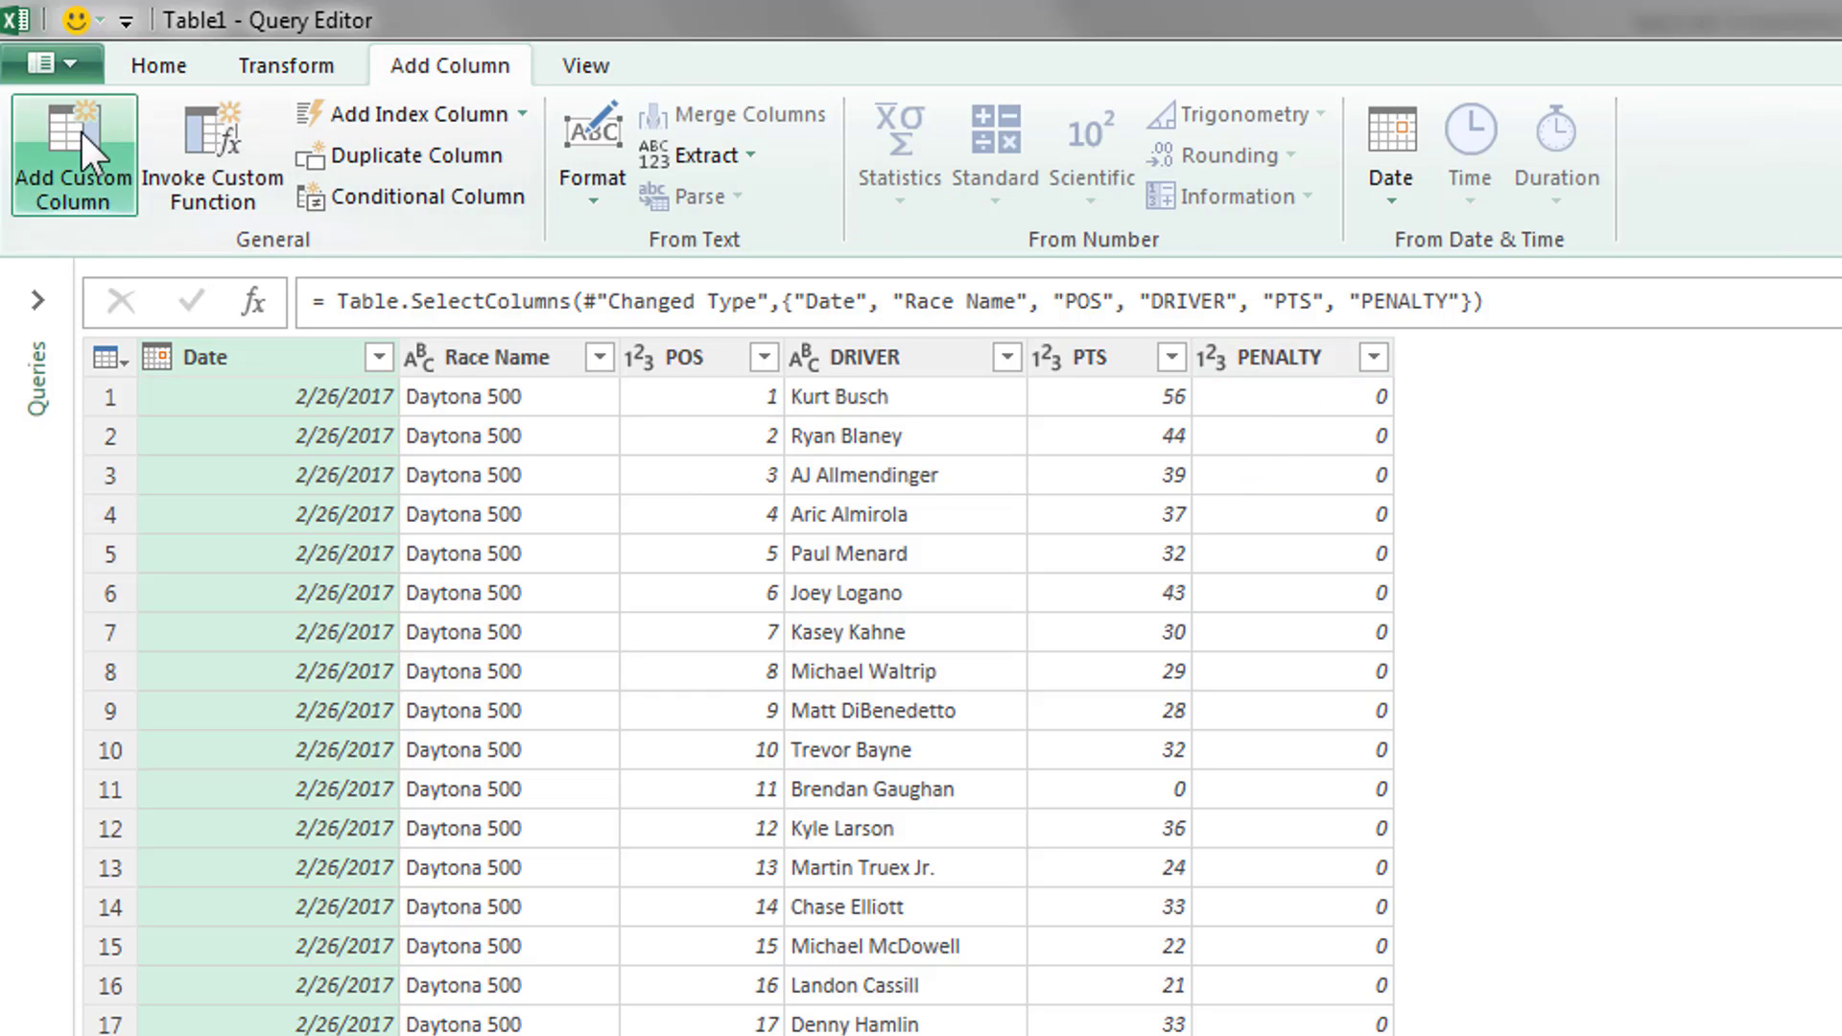
left_click(105, 148)
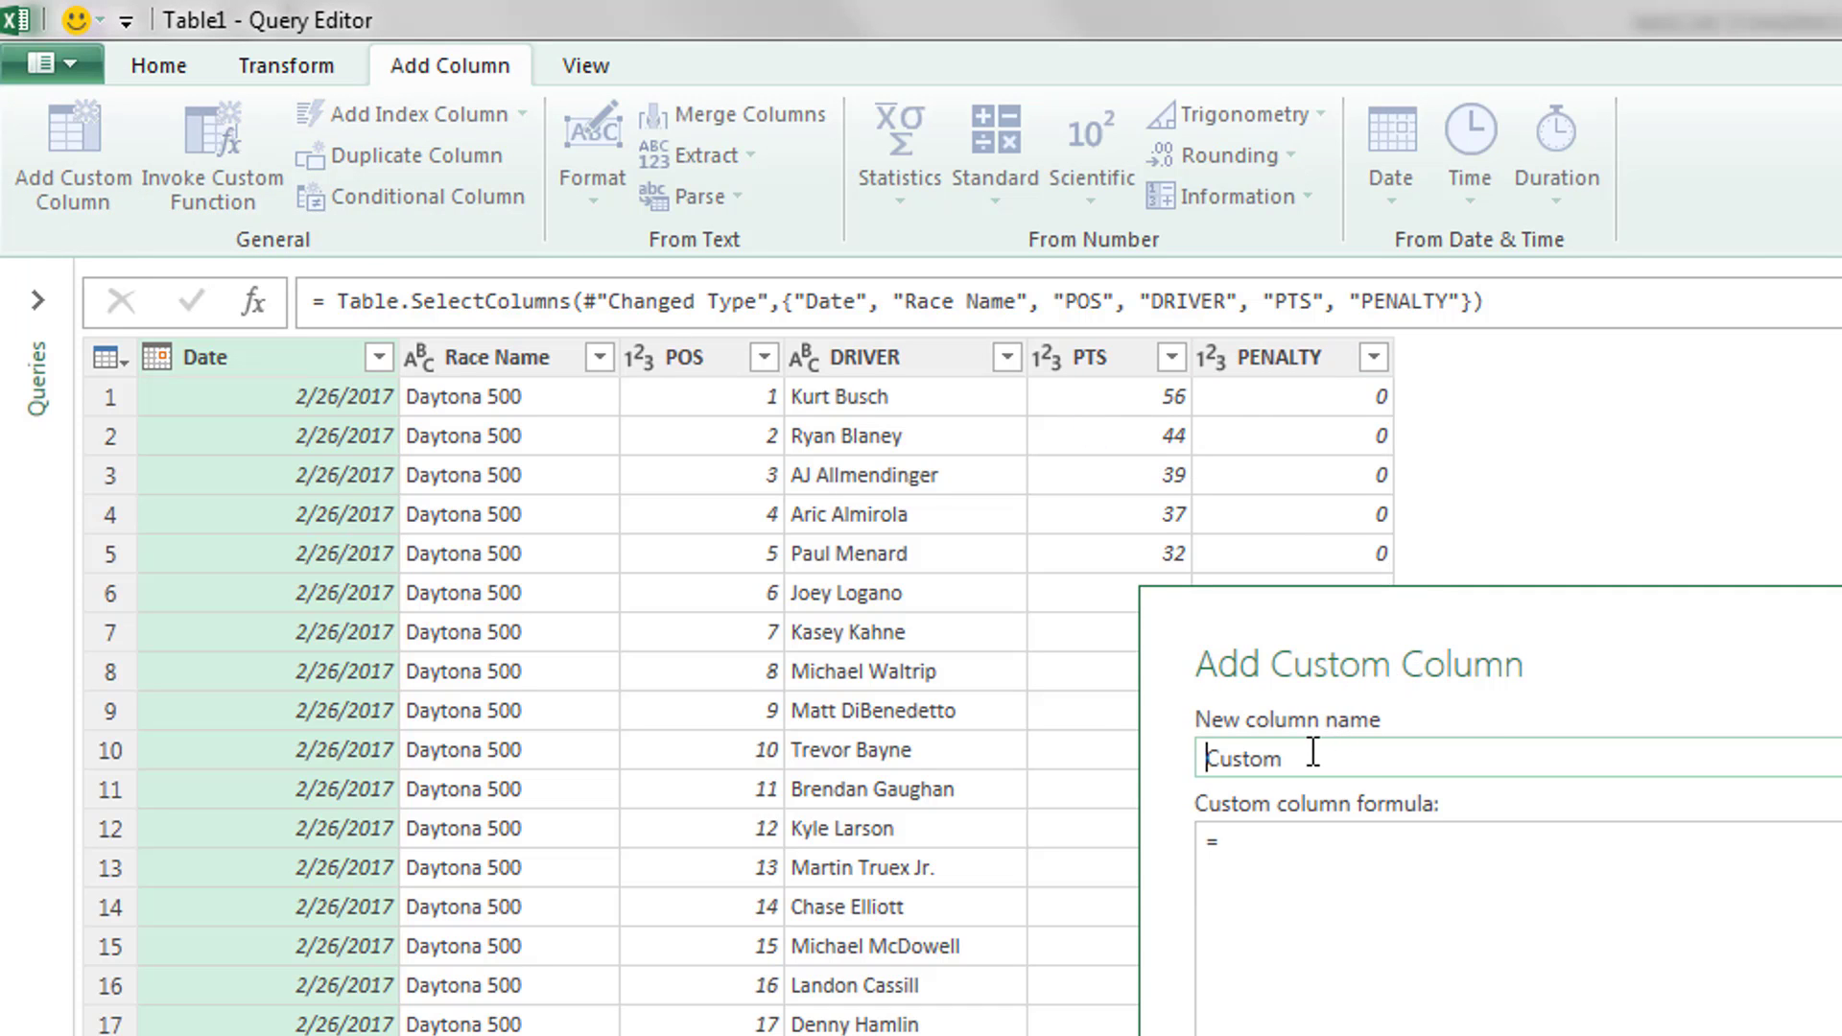
double_click(1311, 752)
type("total pts")
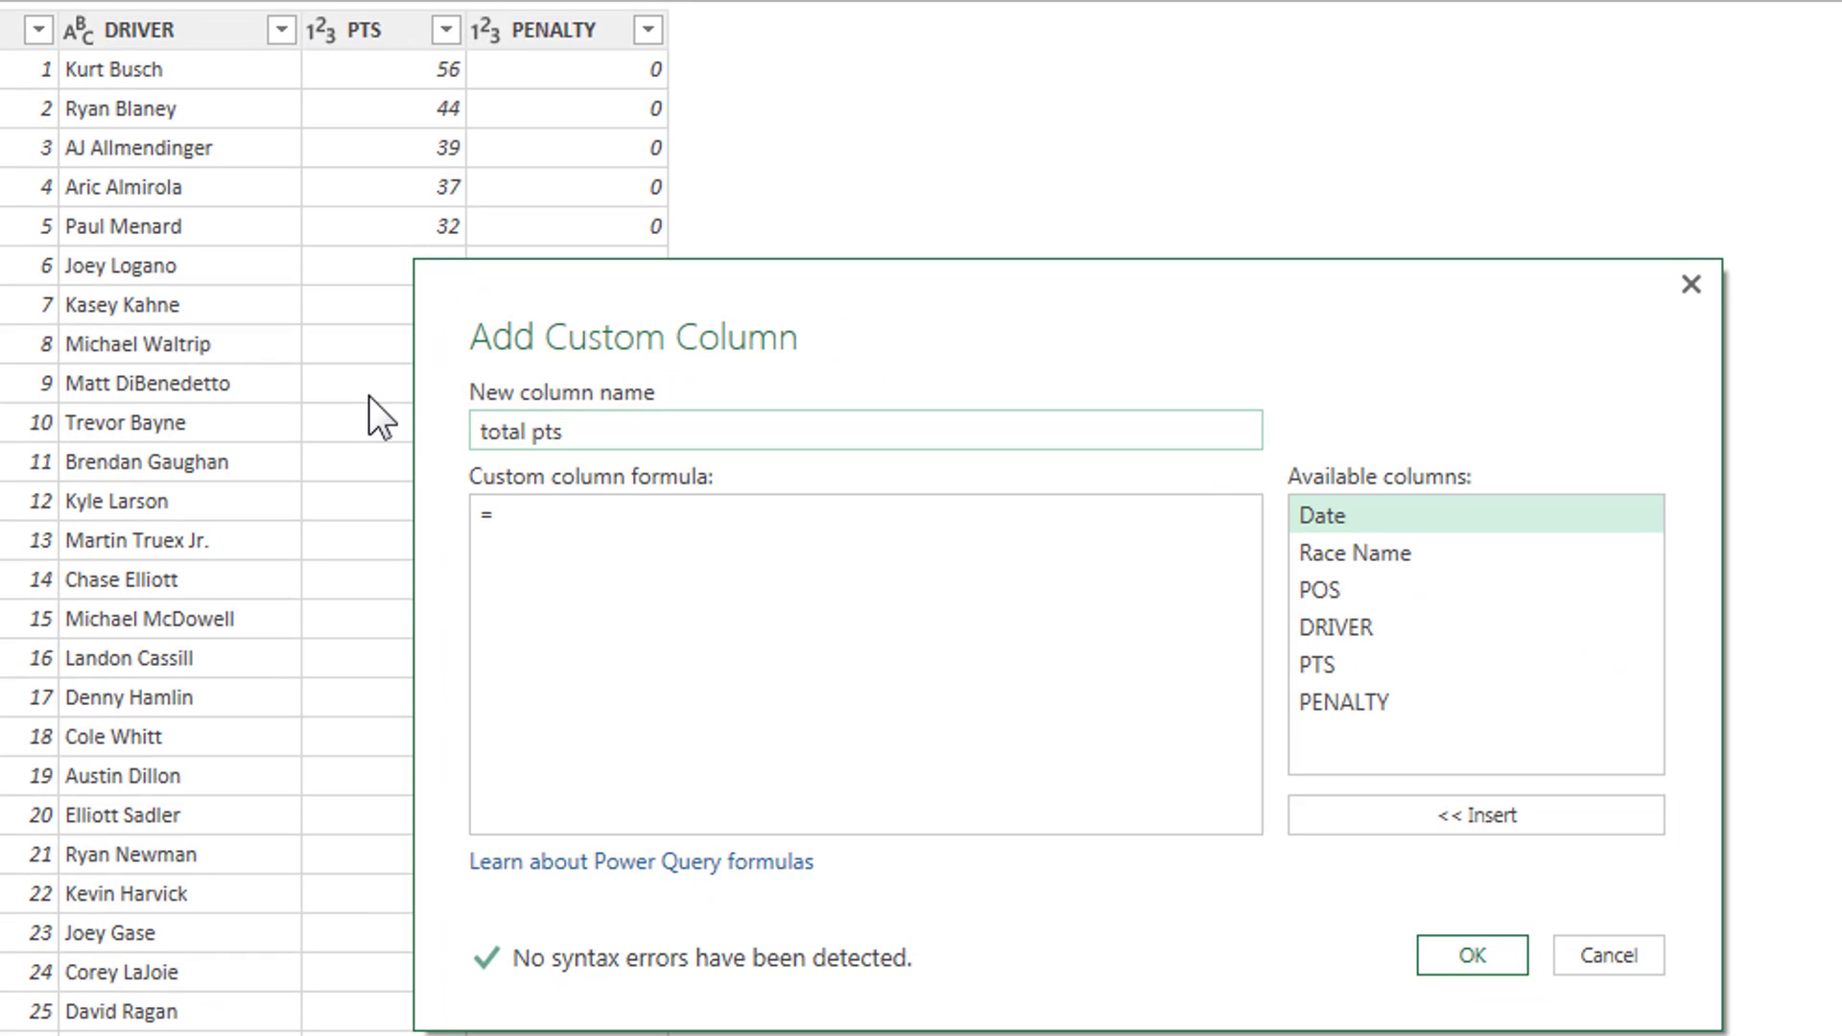
left_click(564, 516)
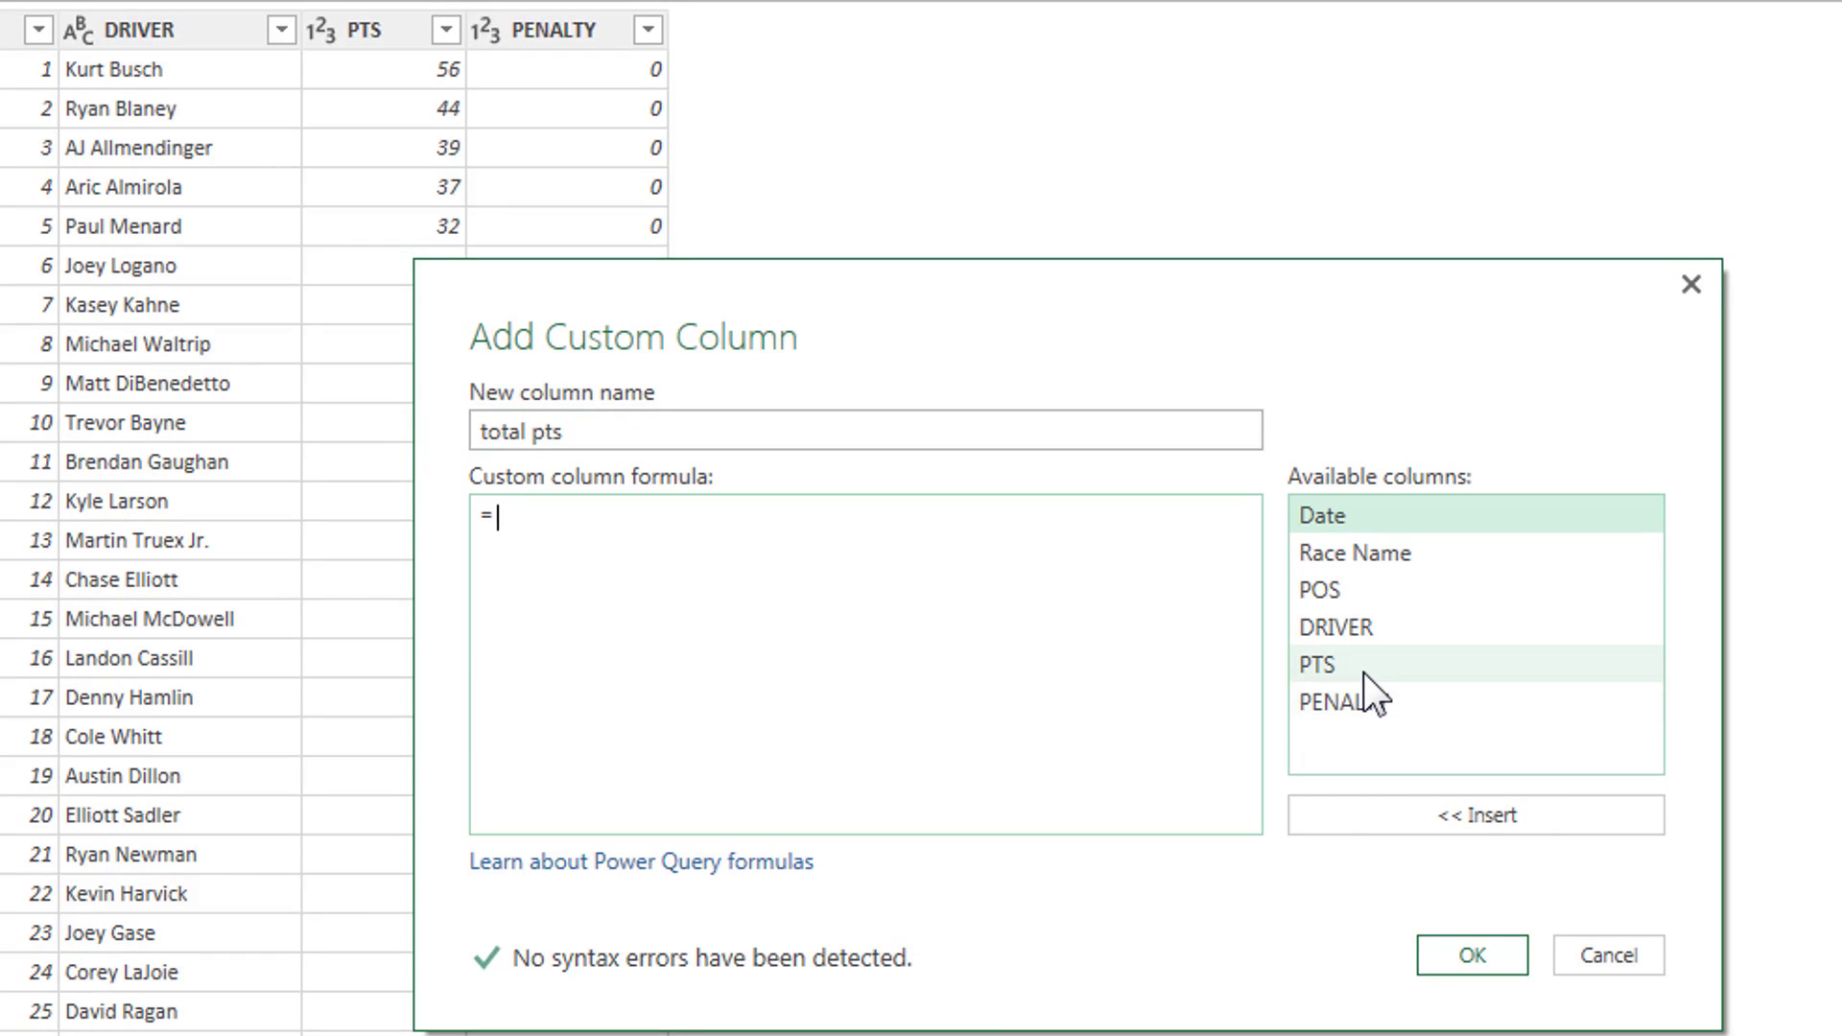
double_click(1329, 669)
type("+")
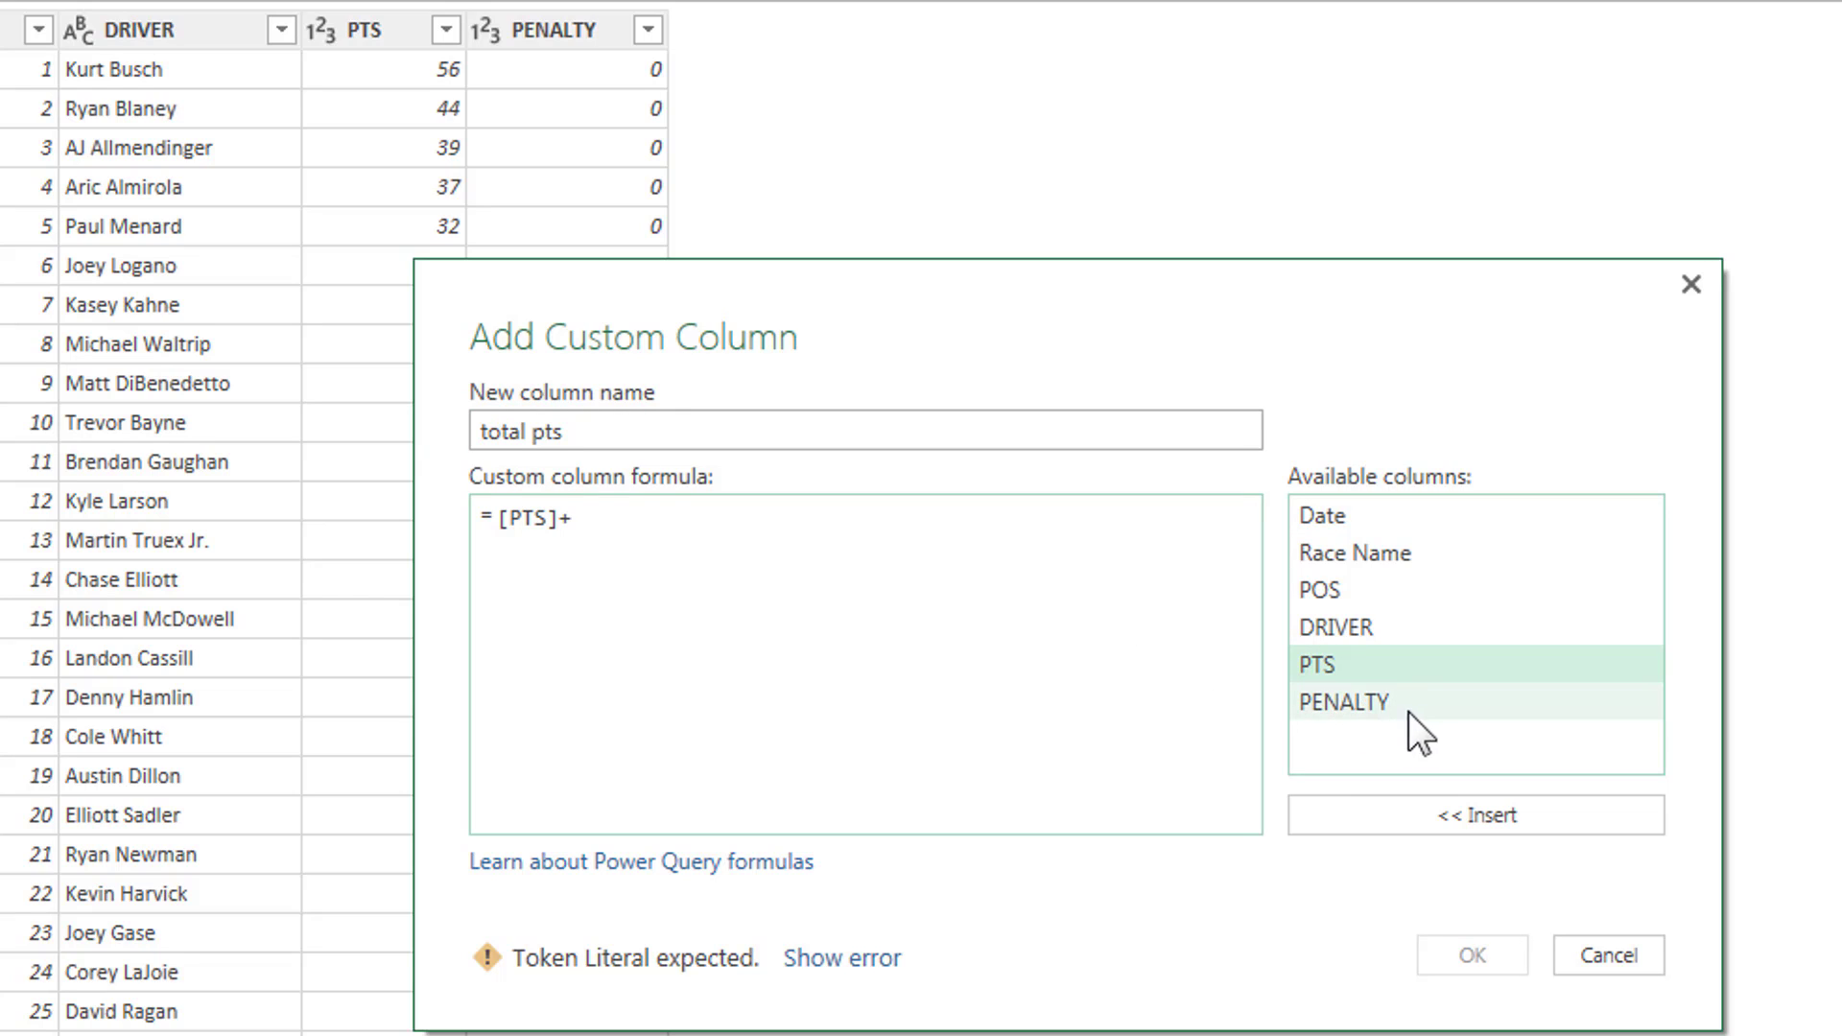
double_click(1382, 708)
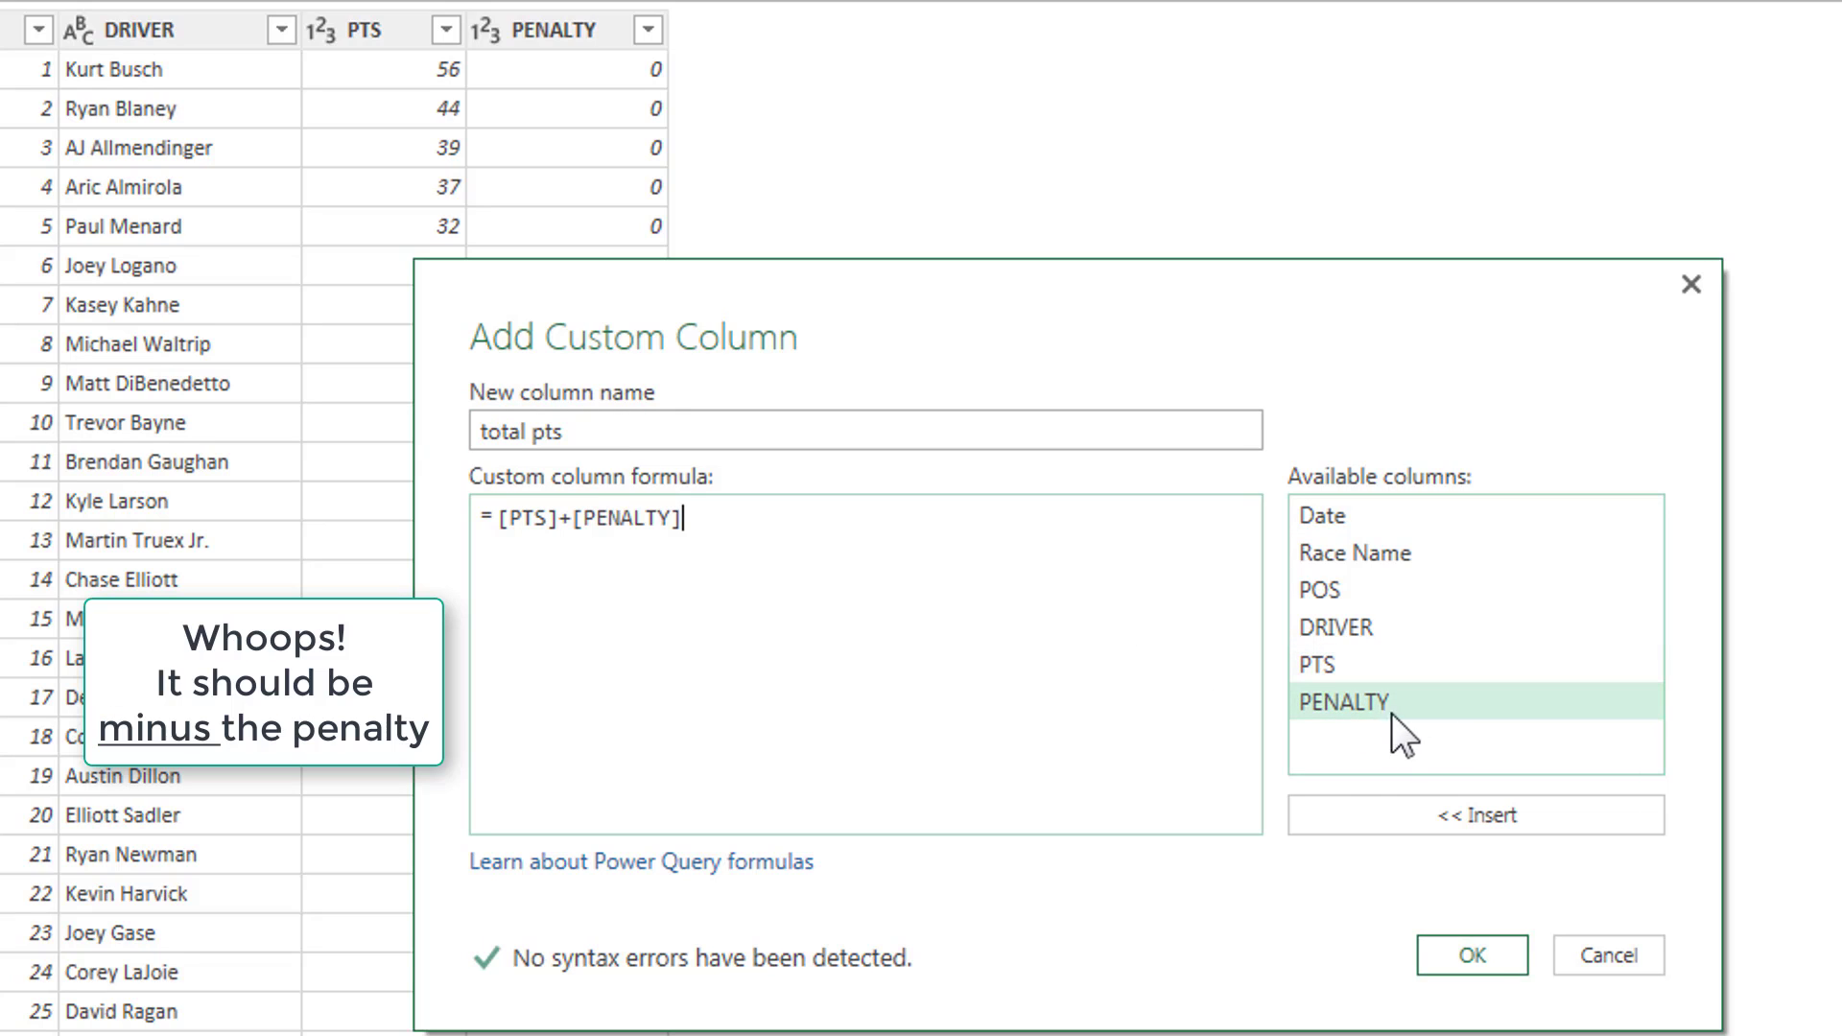
left_click(1473, 956)
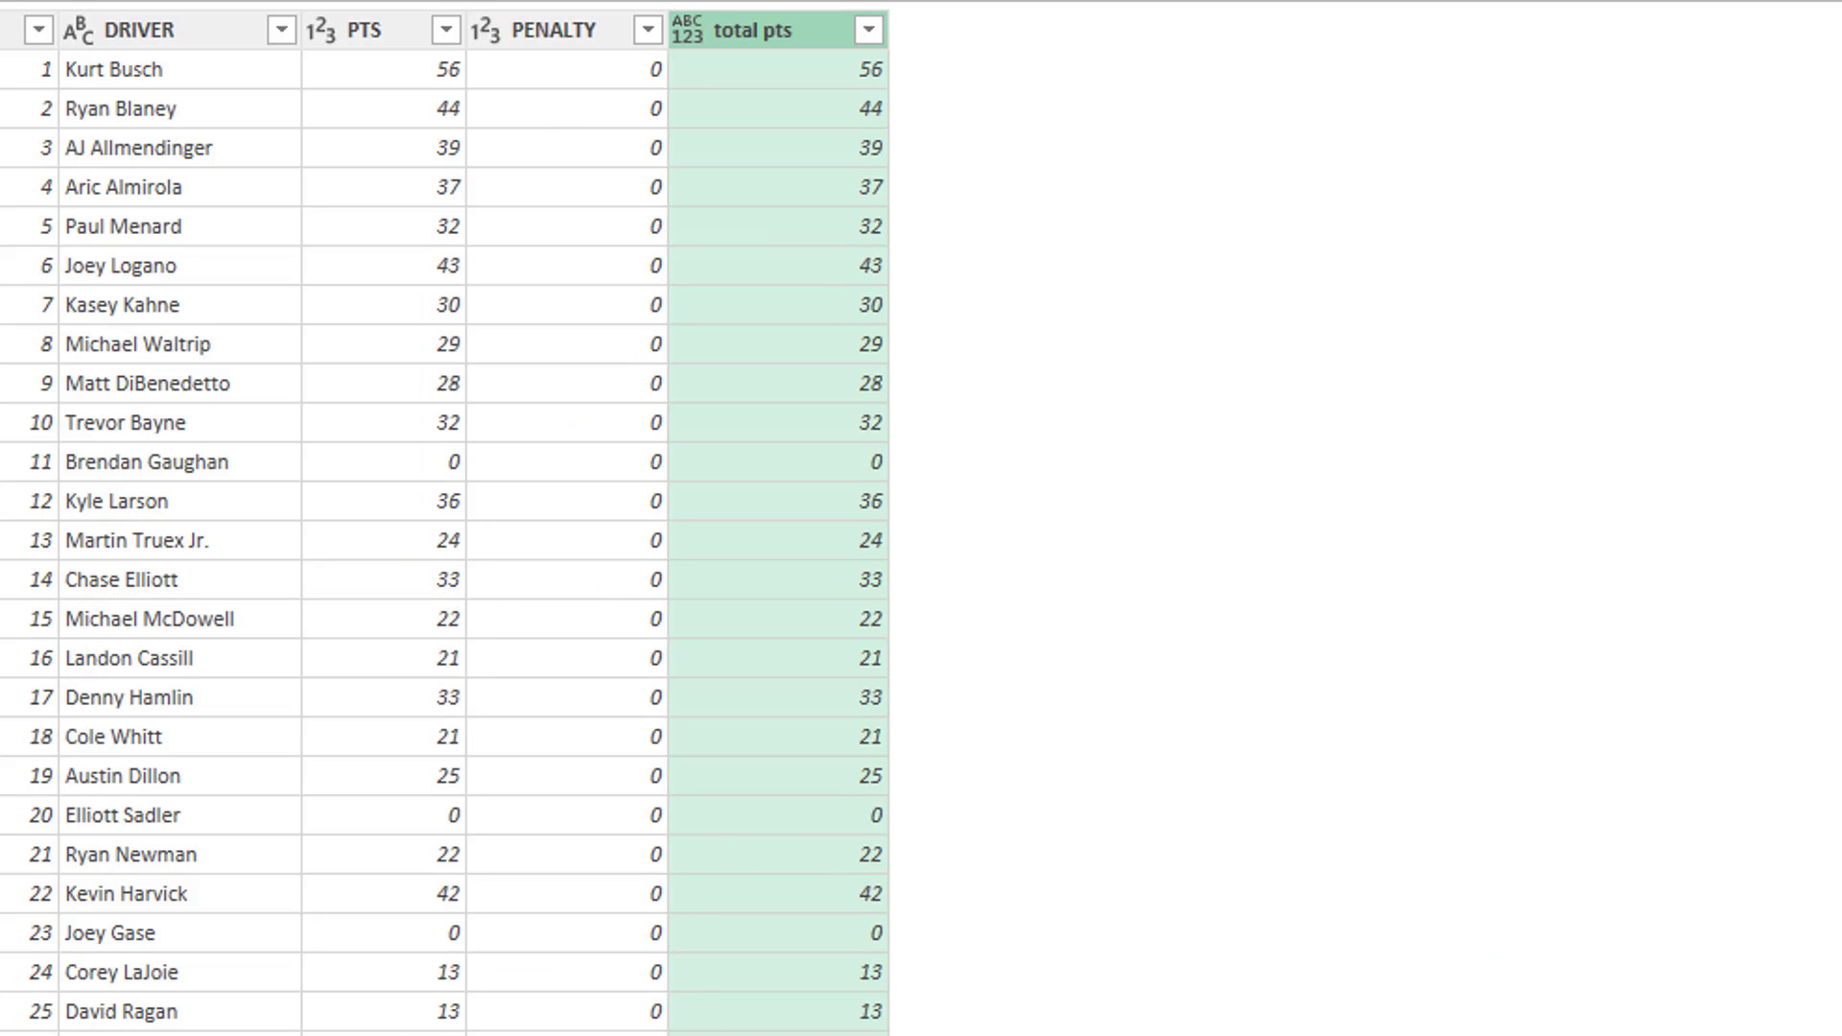
Reopen the Added Custom step to change the total pts formula to [PTS]-[PENALTY]
scroll(445, 537, "down", 13)
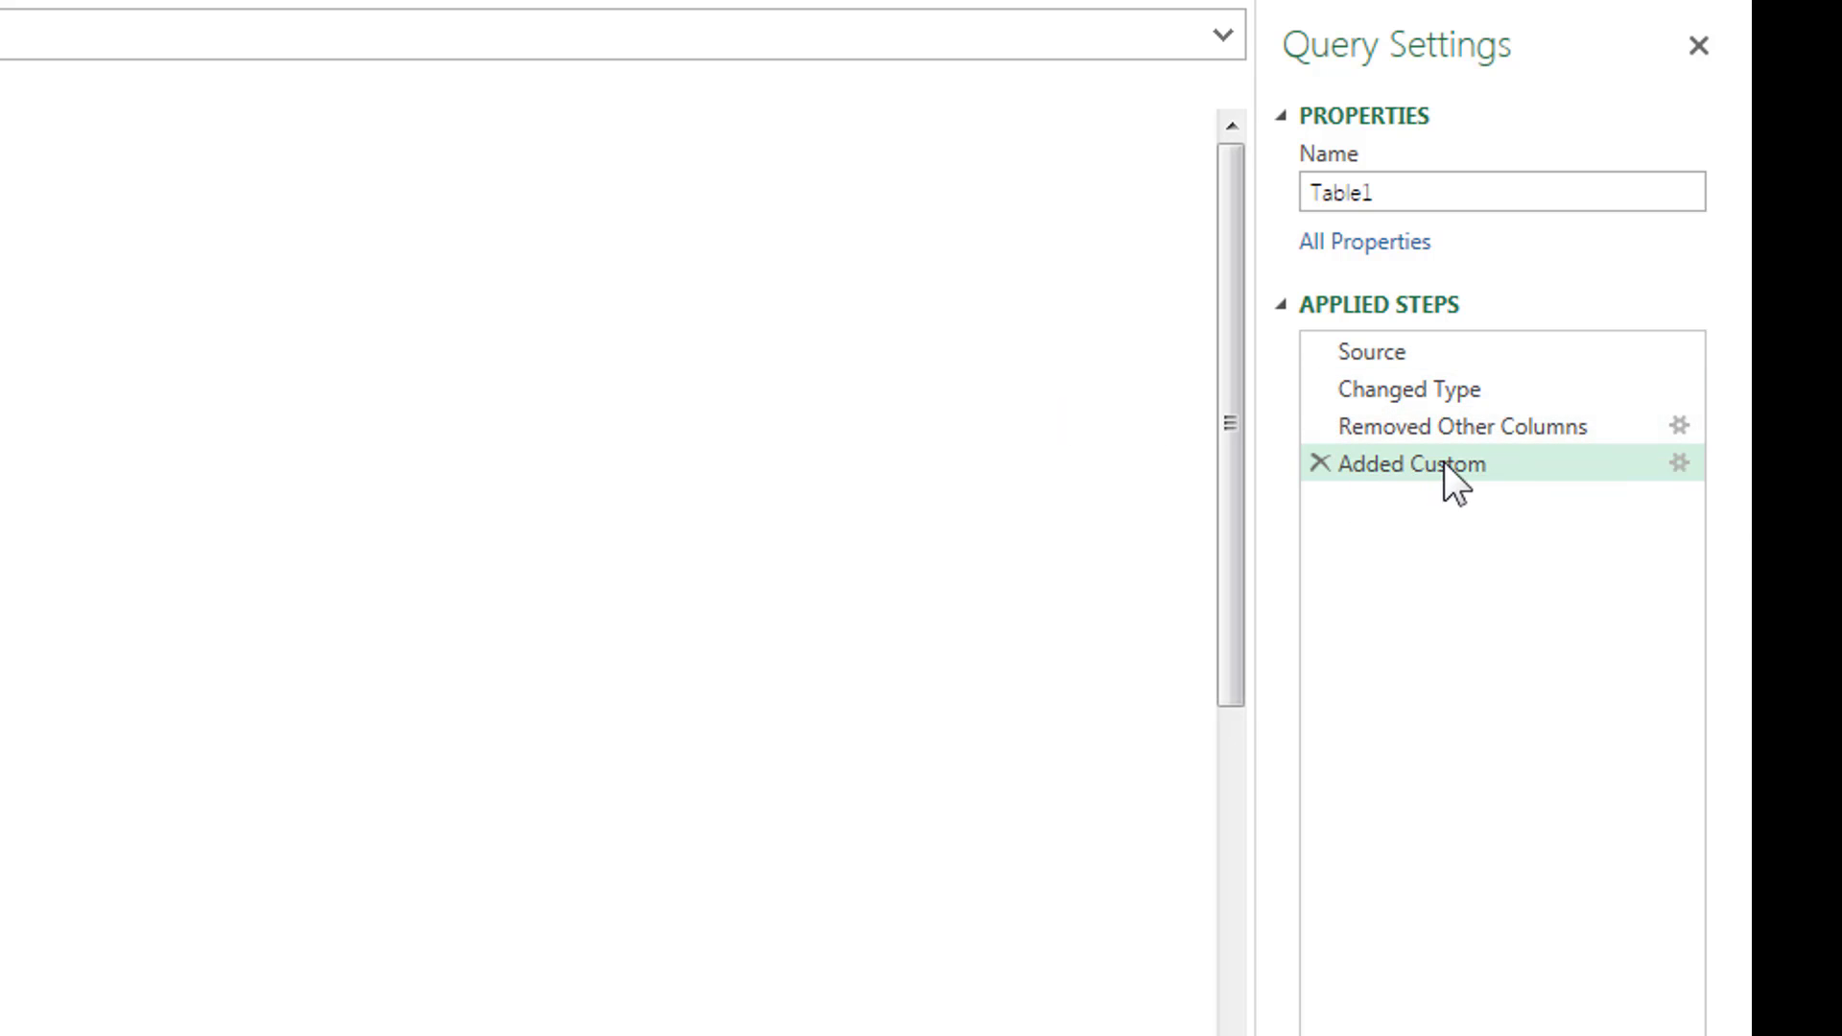
left_click(1677, 460)
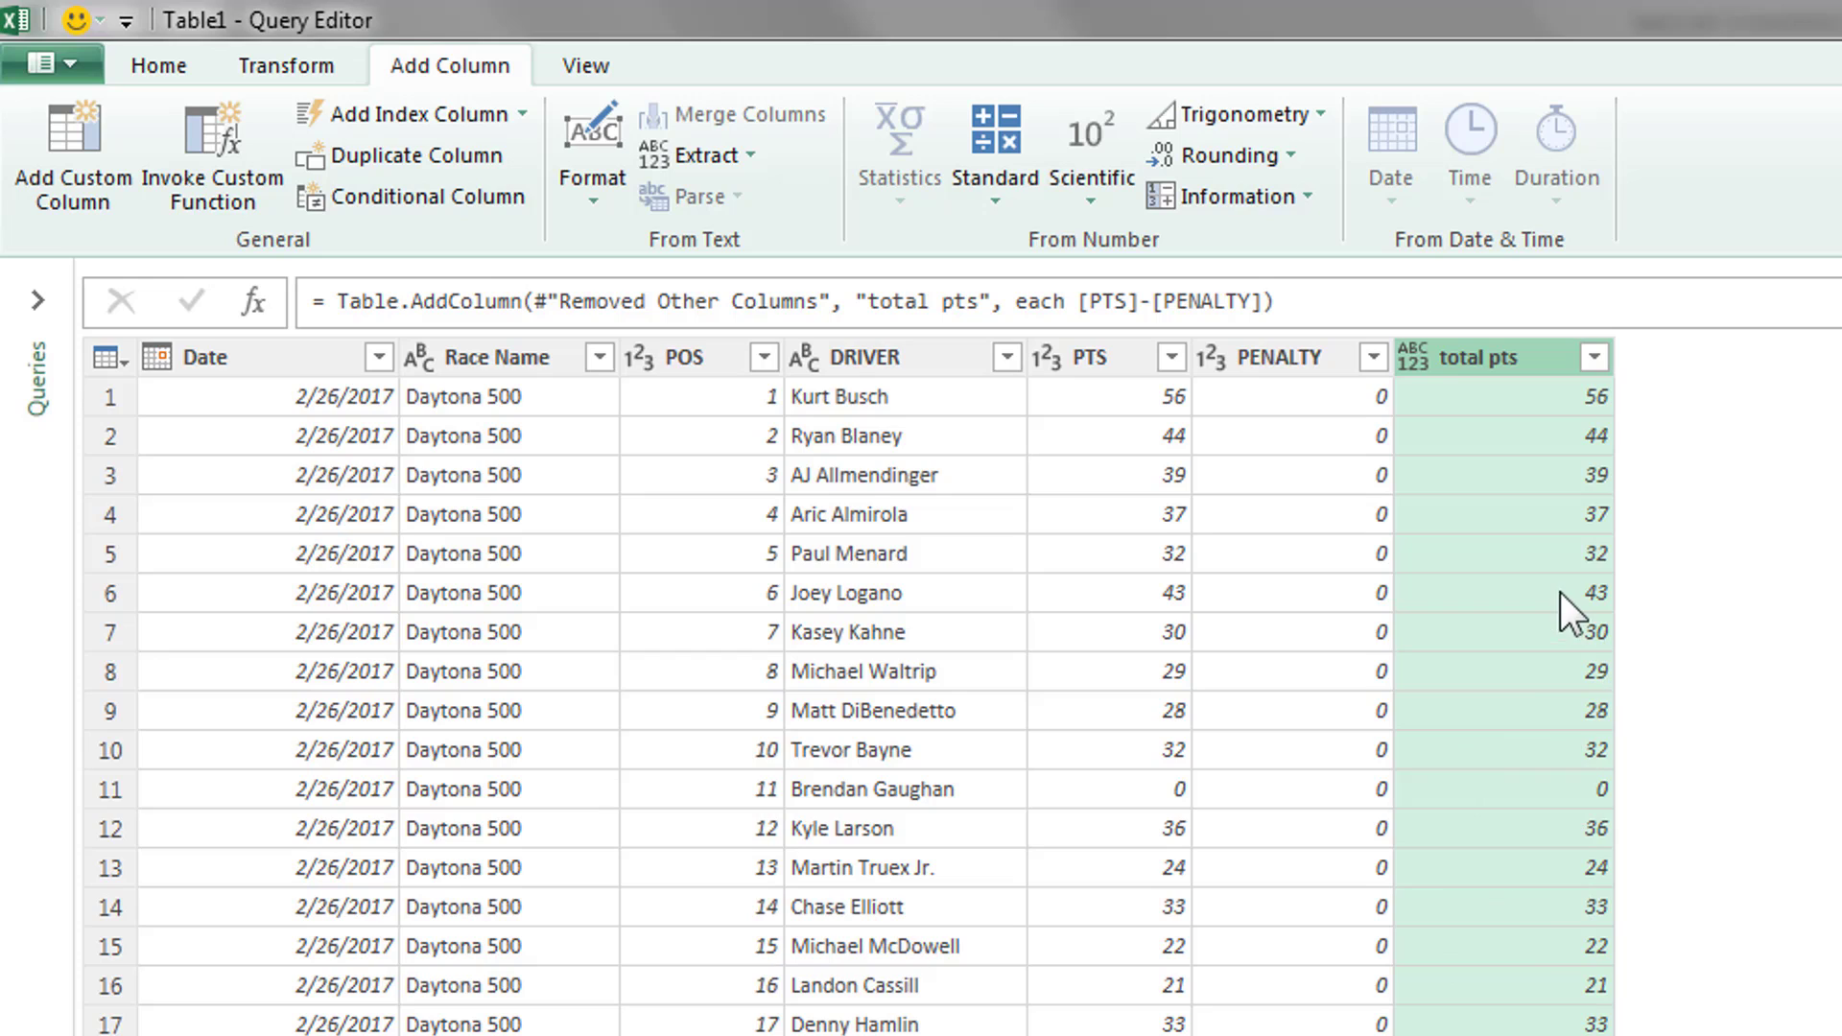
Start another custom column and name it 'top 5'
left_click(61, 117)
left_click_drag(1608, 658, 1841, 630)
left_click(1666, 706)
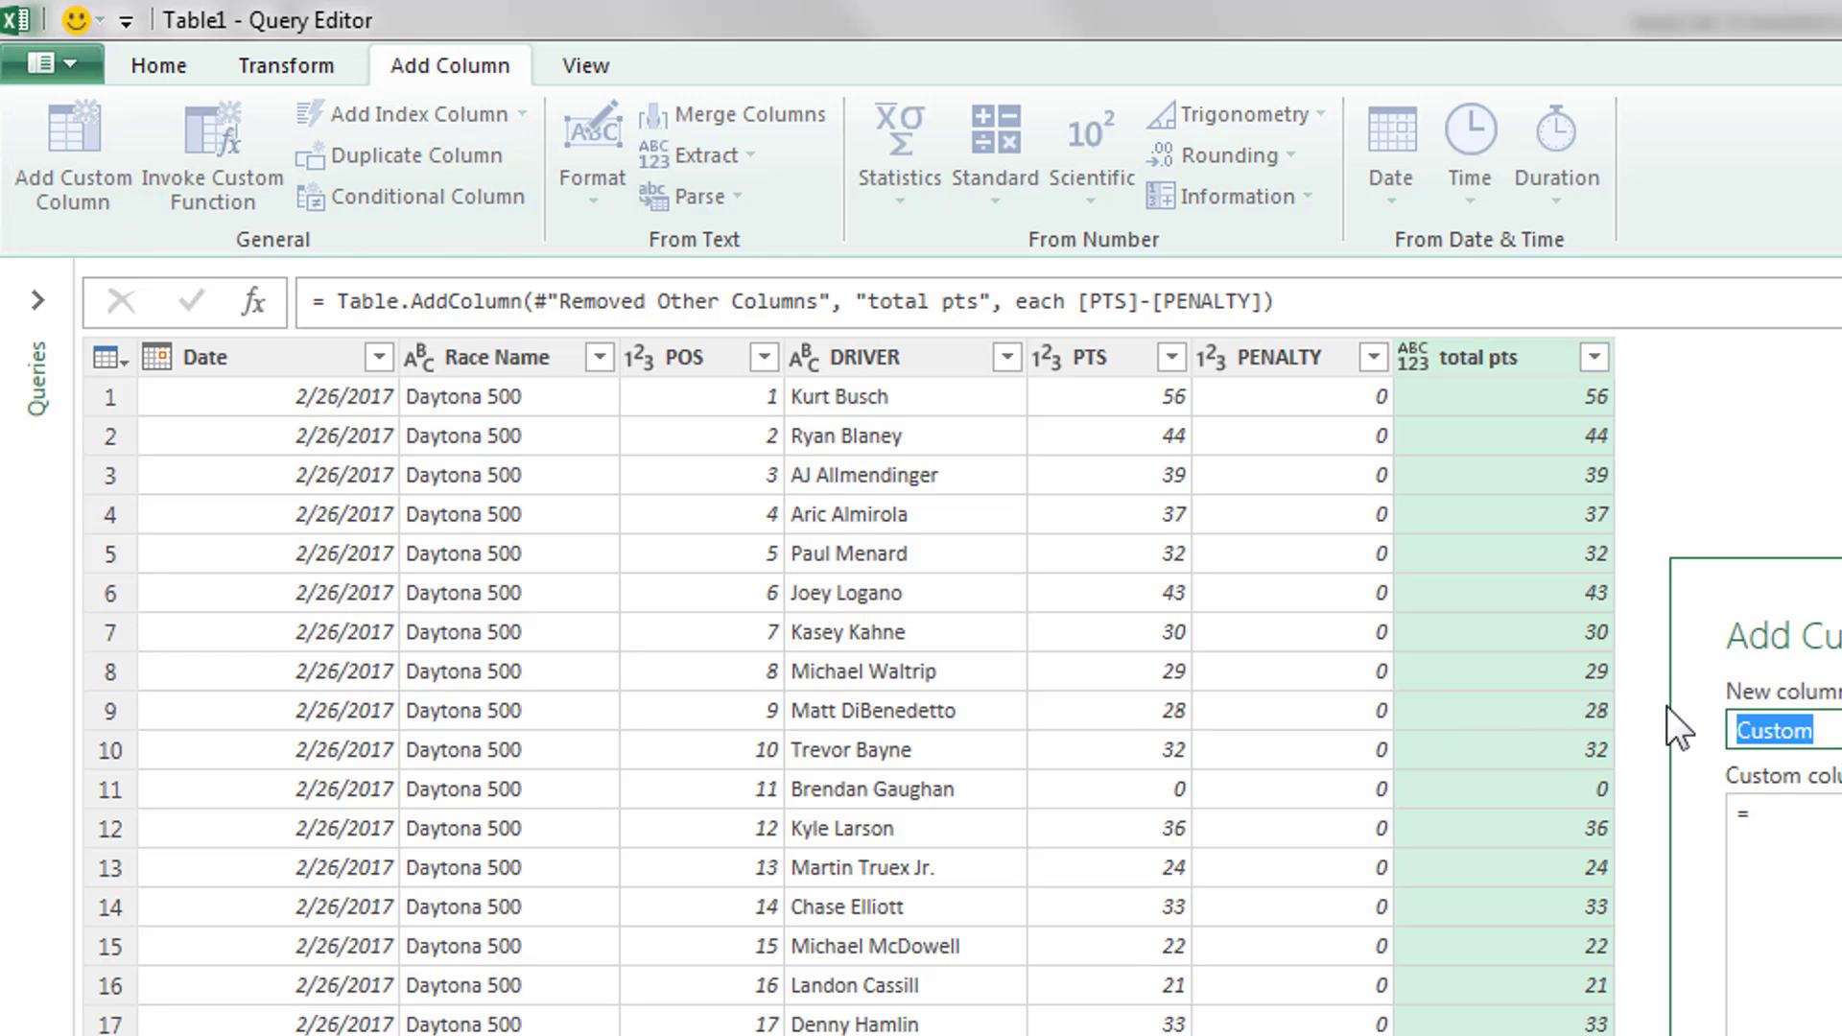
type("top 5")
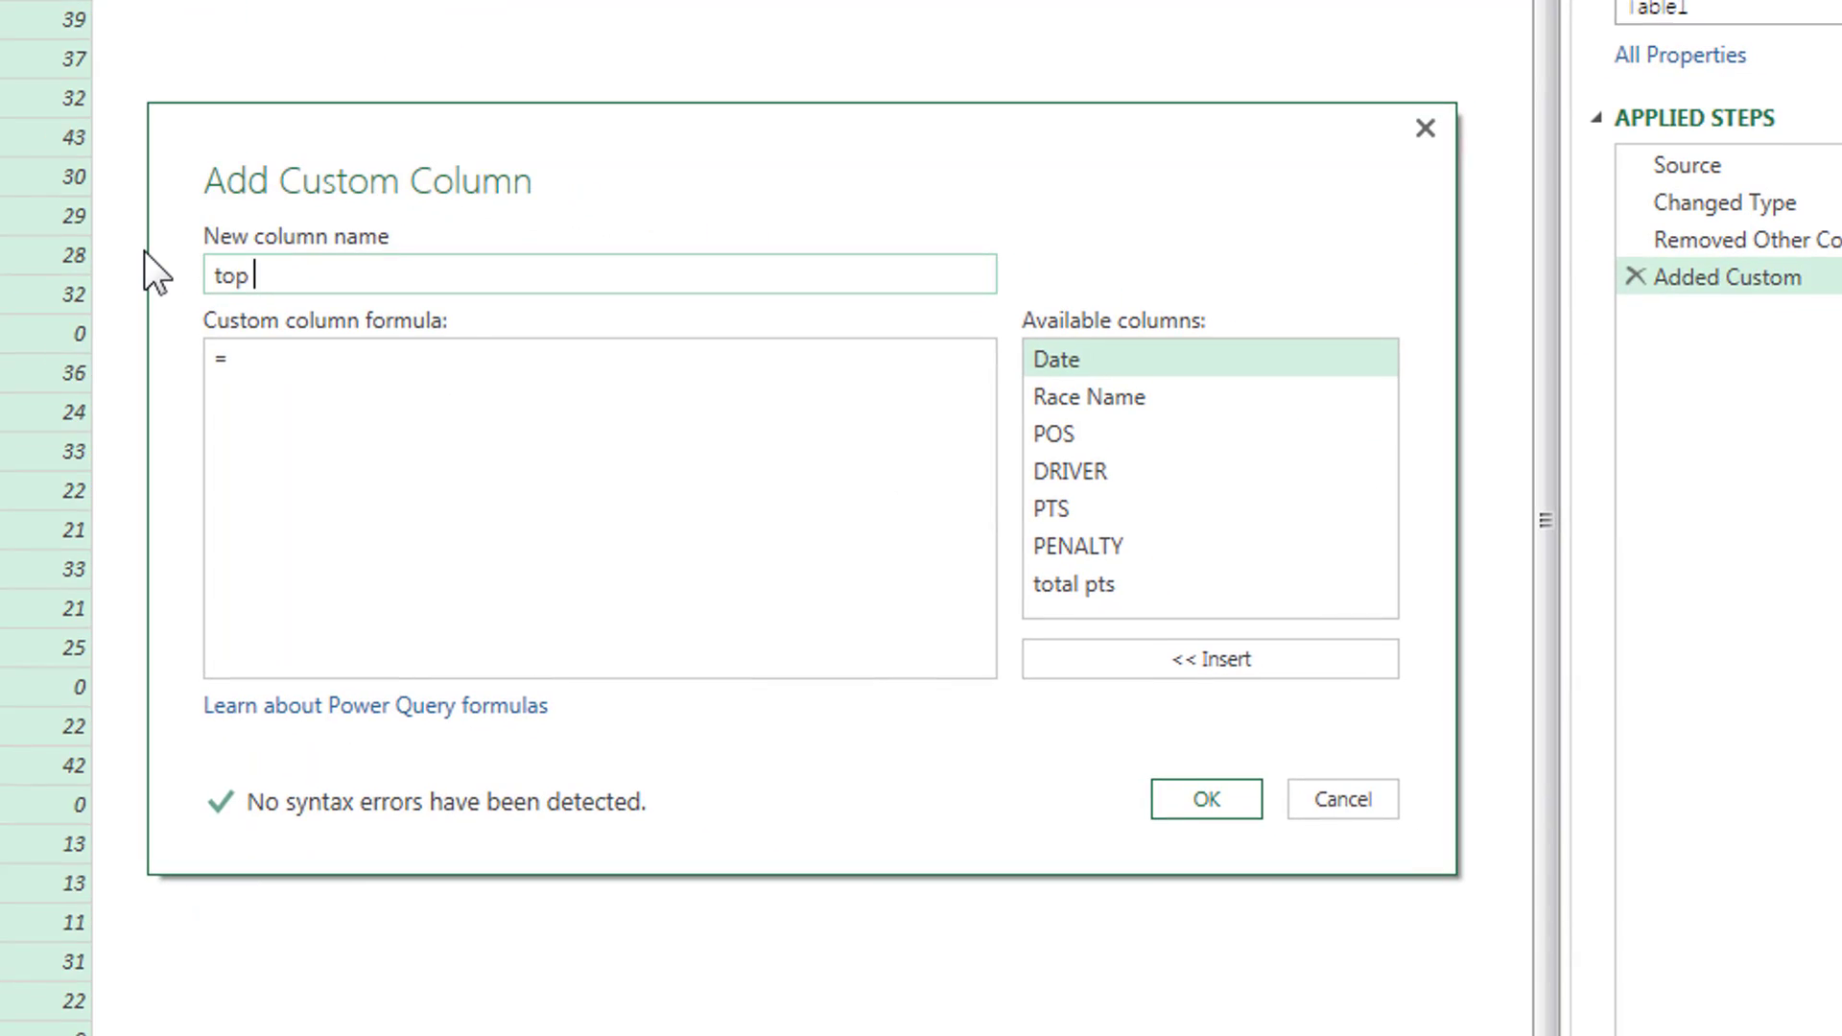
Enter the formula if [POS]<=5 then "top 5" else "not top 5" on three lines
left_click(319, 372)
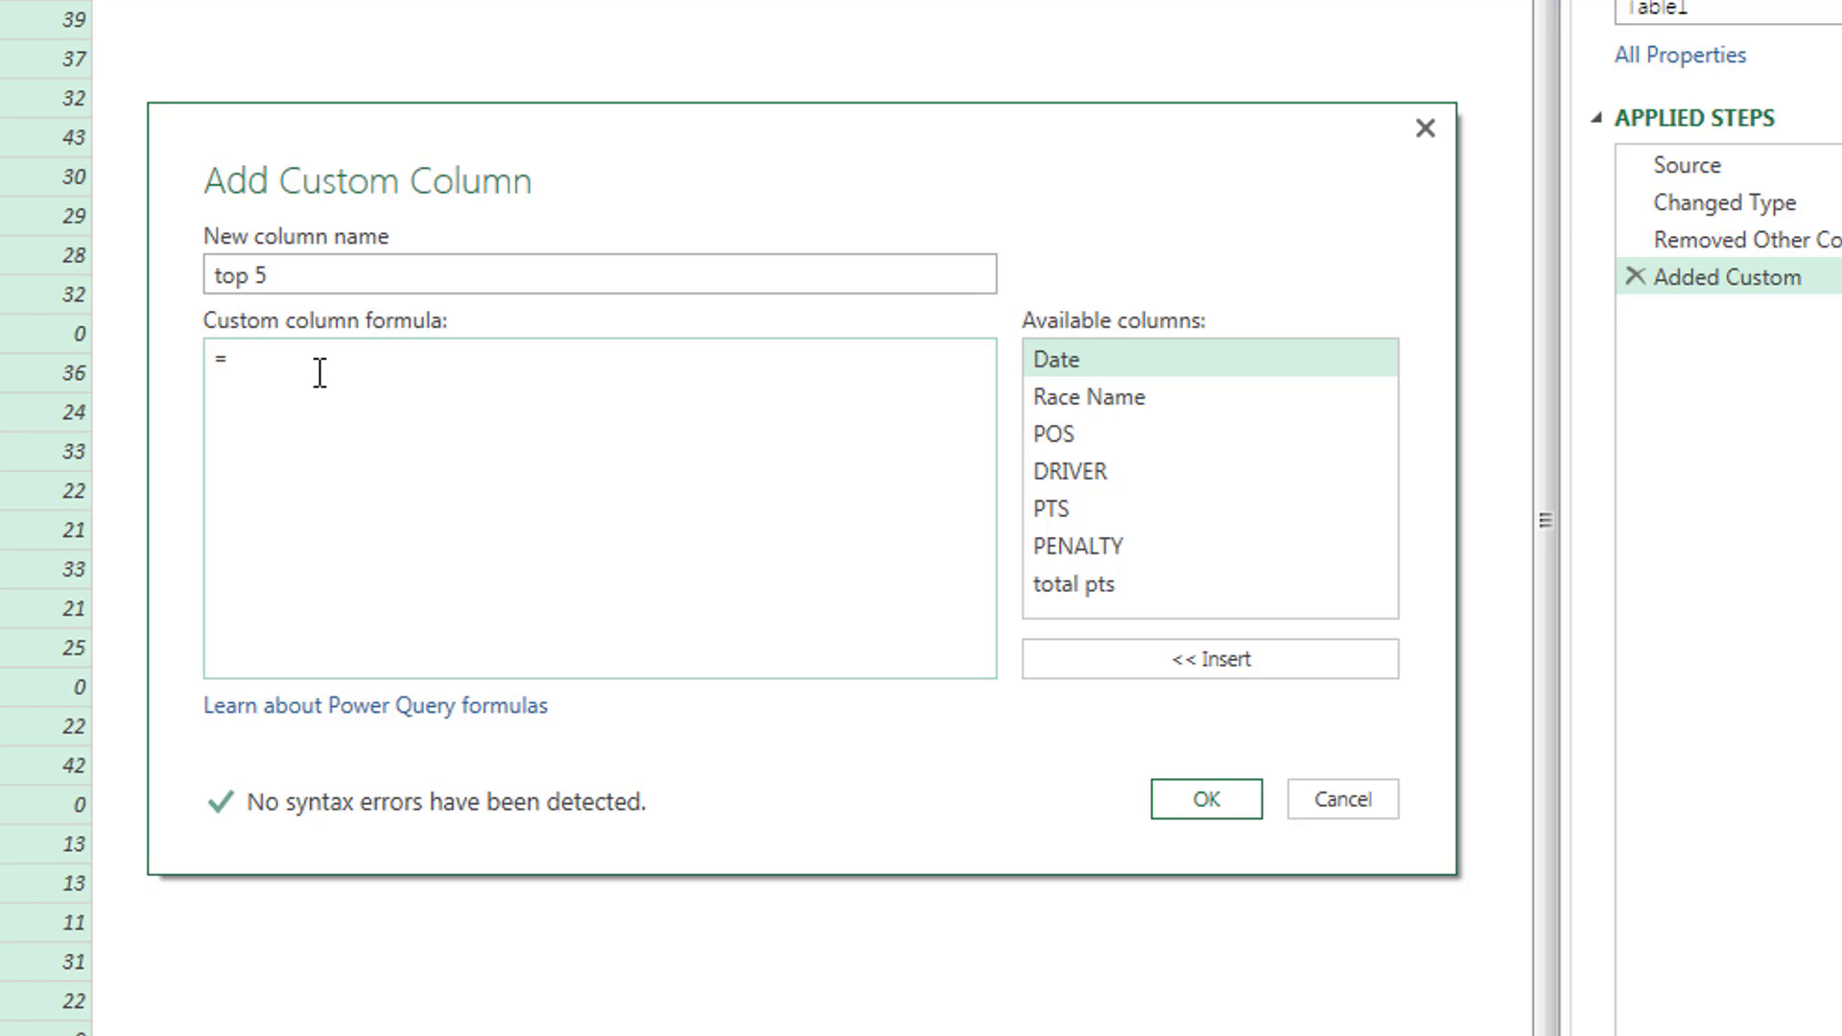
type("if")
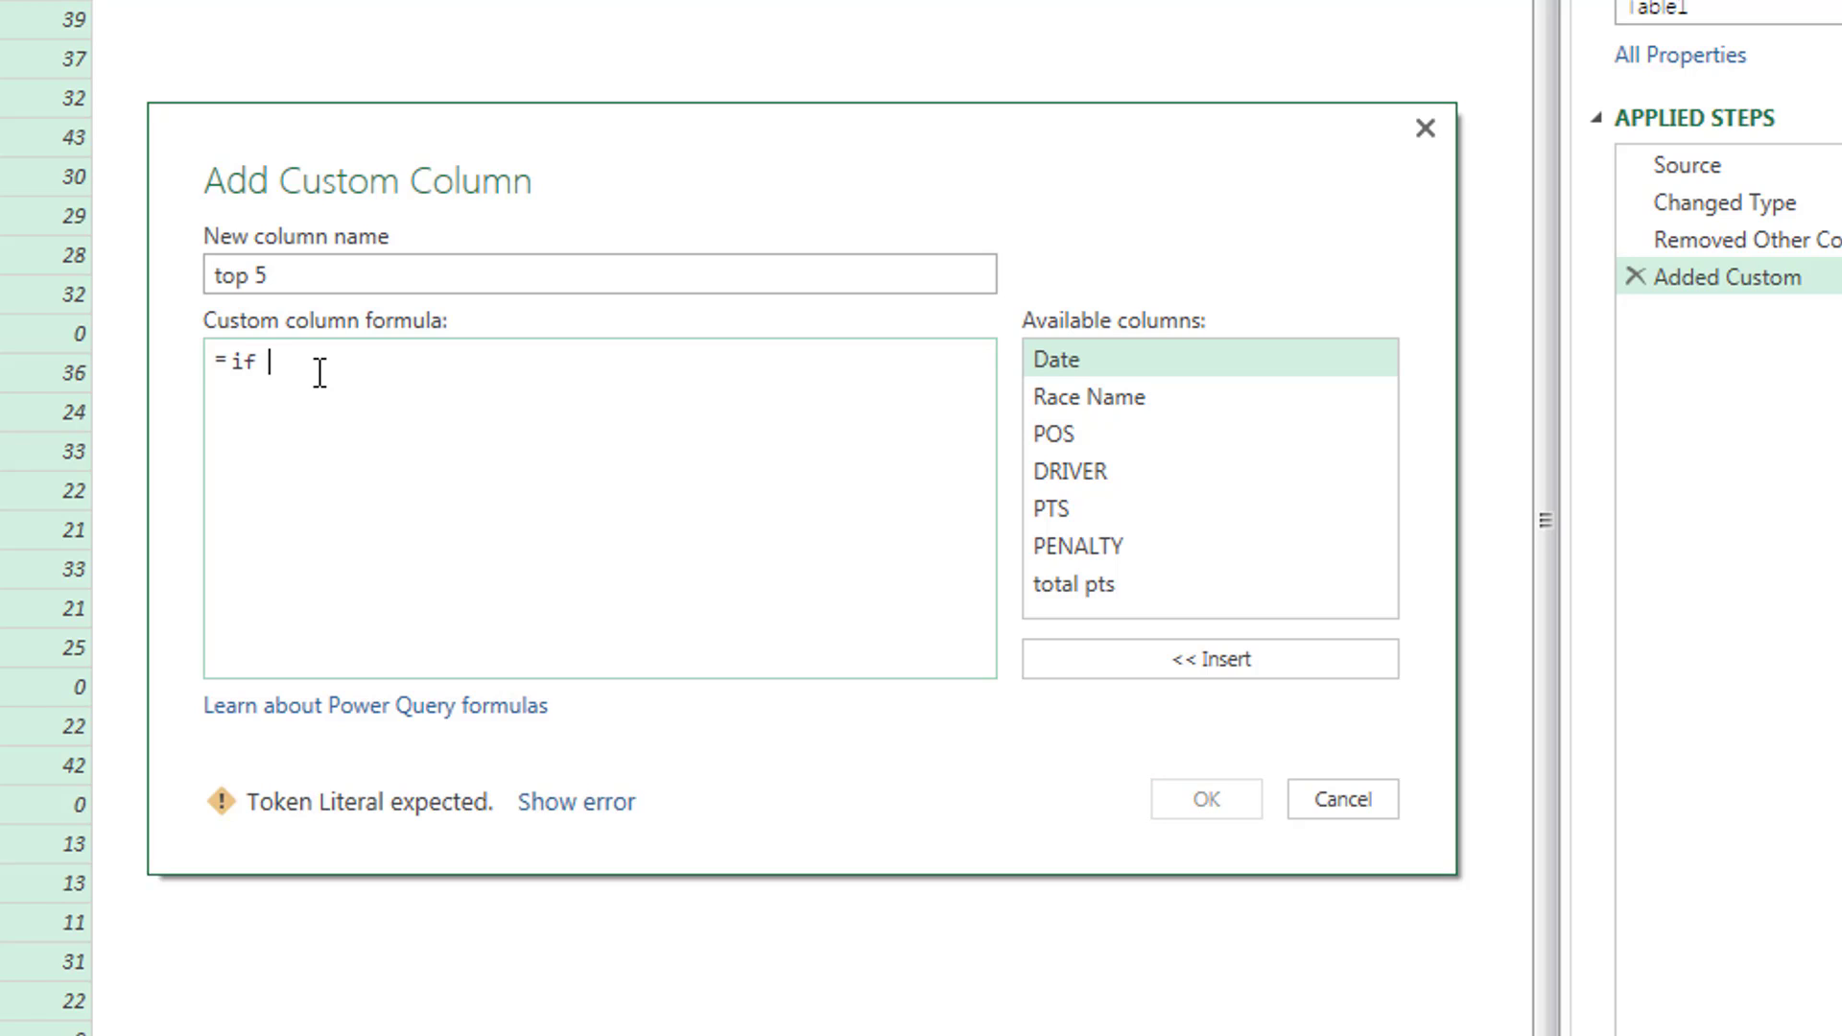
double_click(1080, 434)
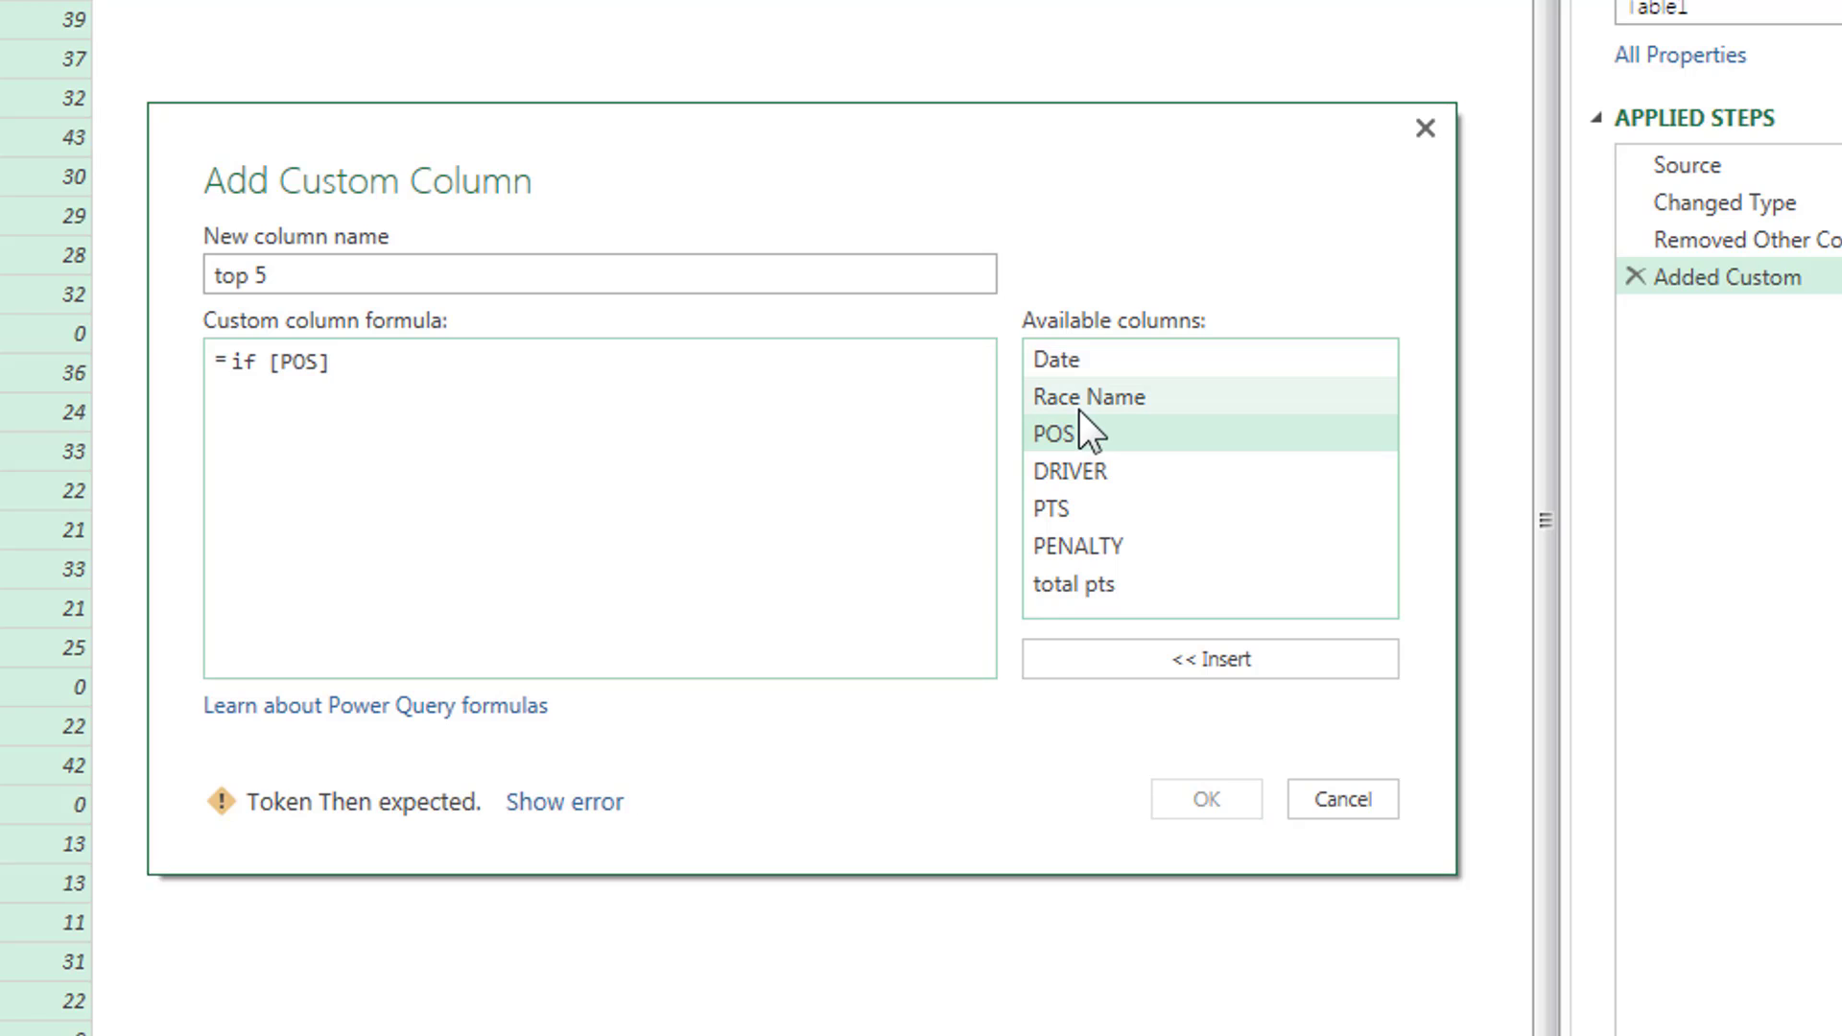
type("<")
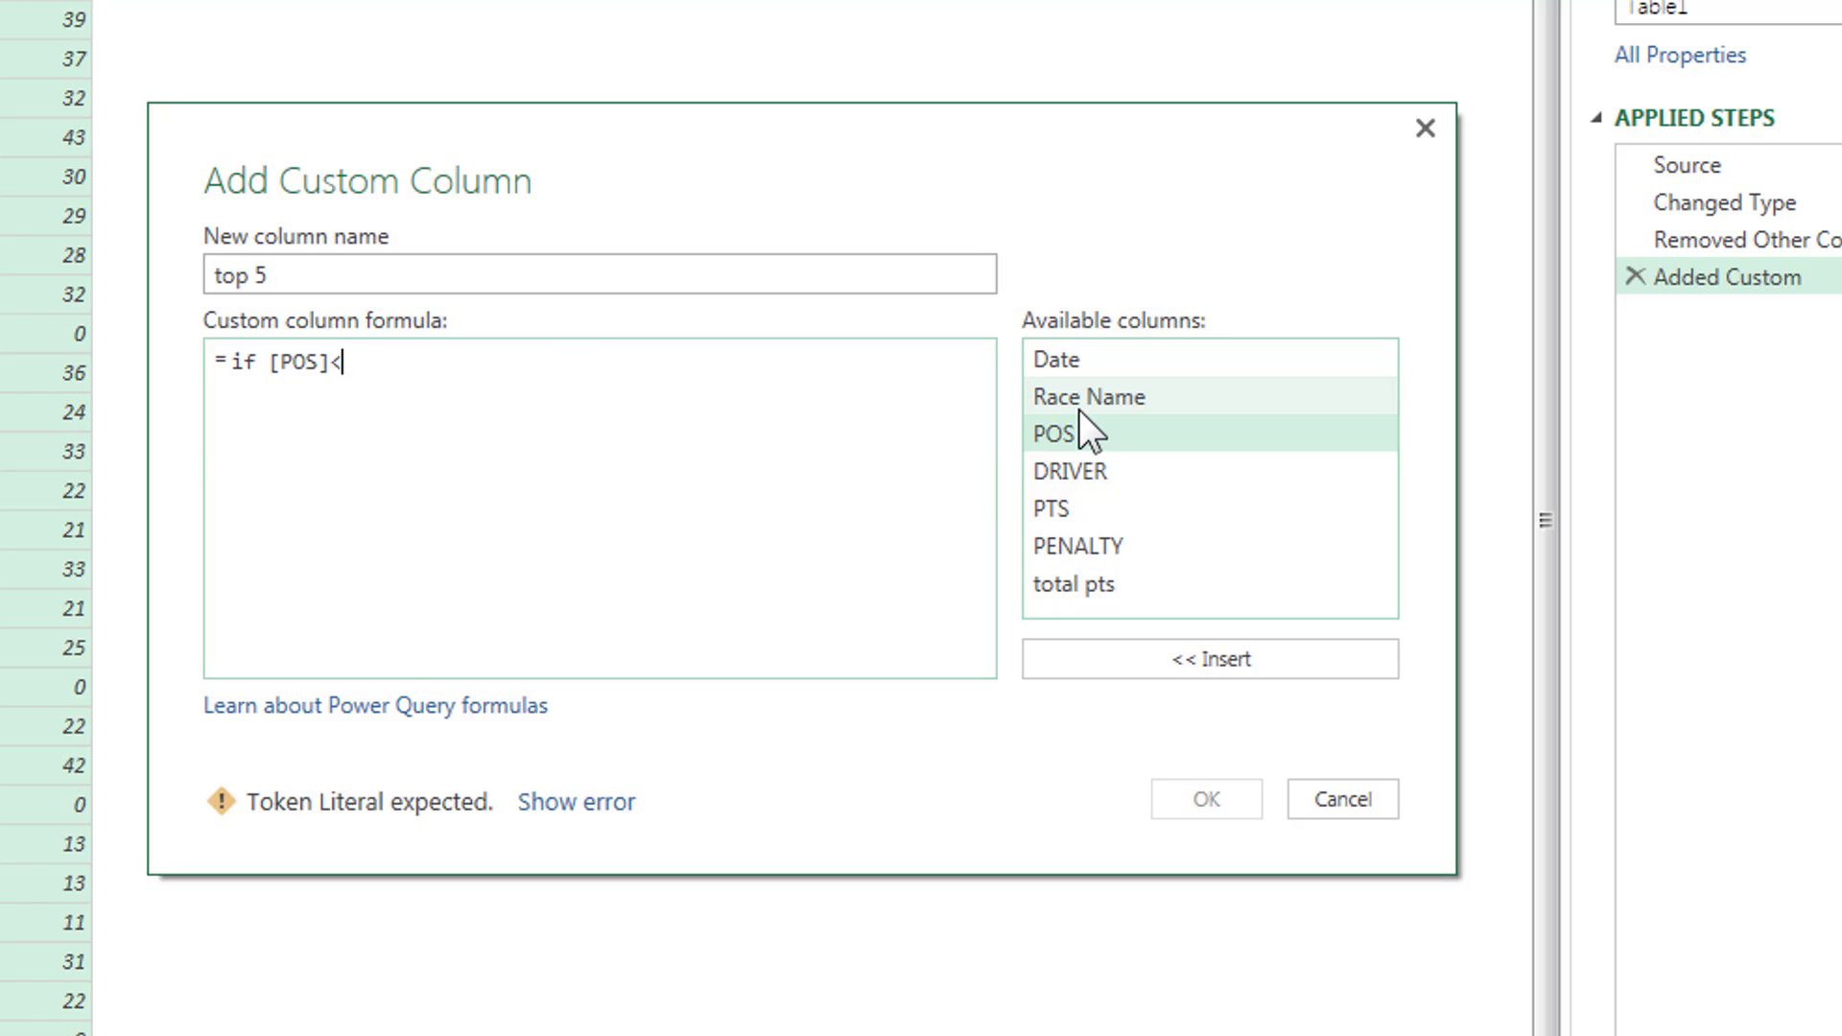
type("=5")
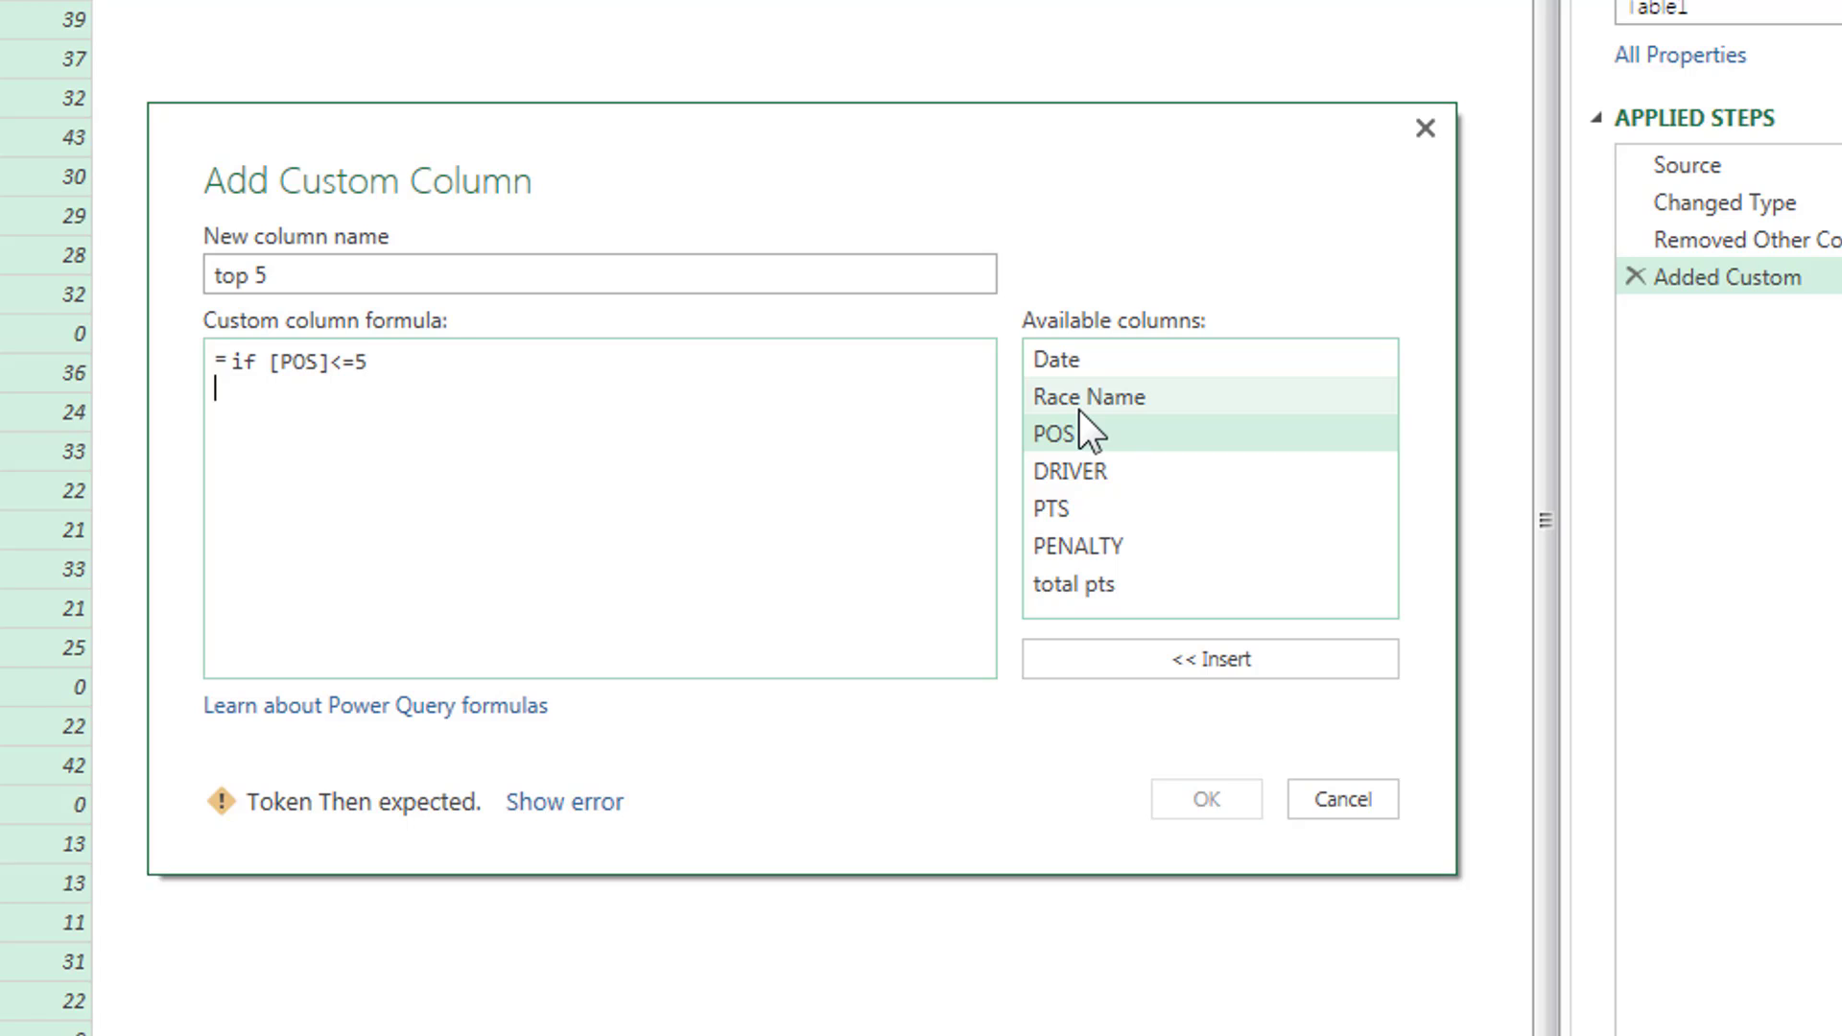
key("Return")
type("then ")
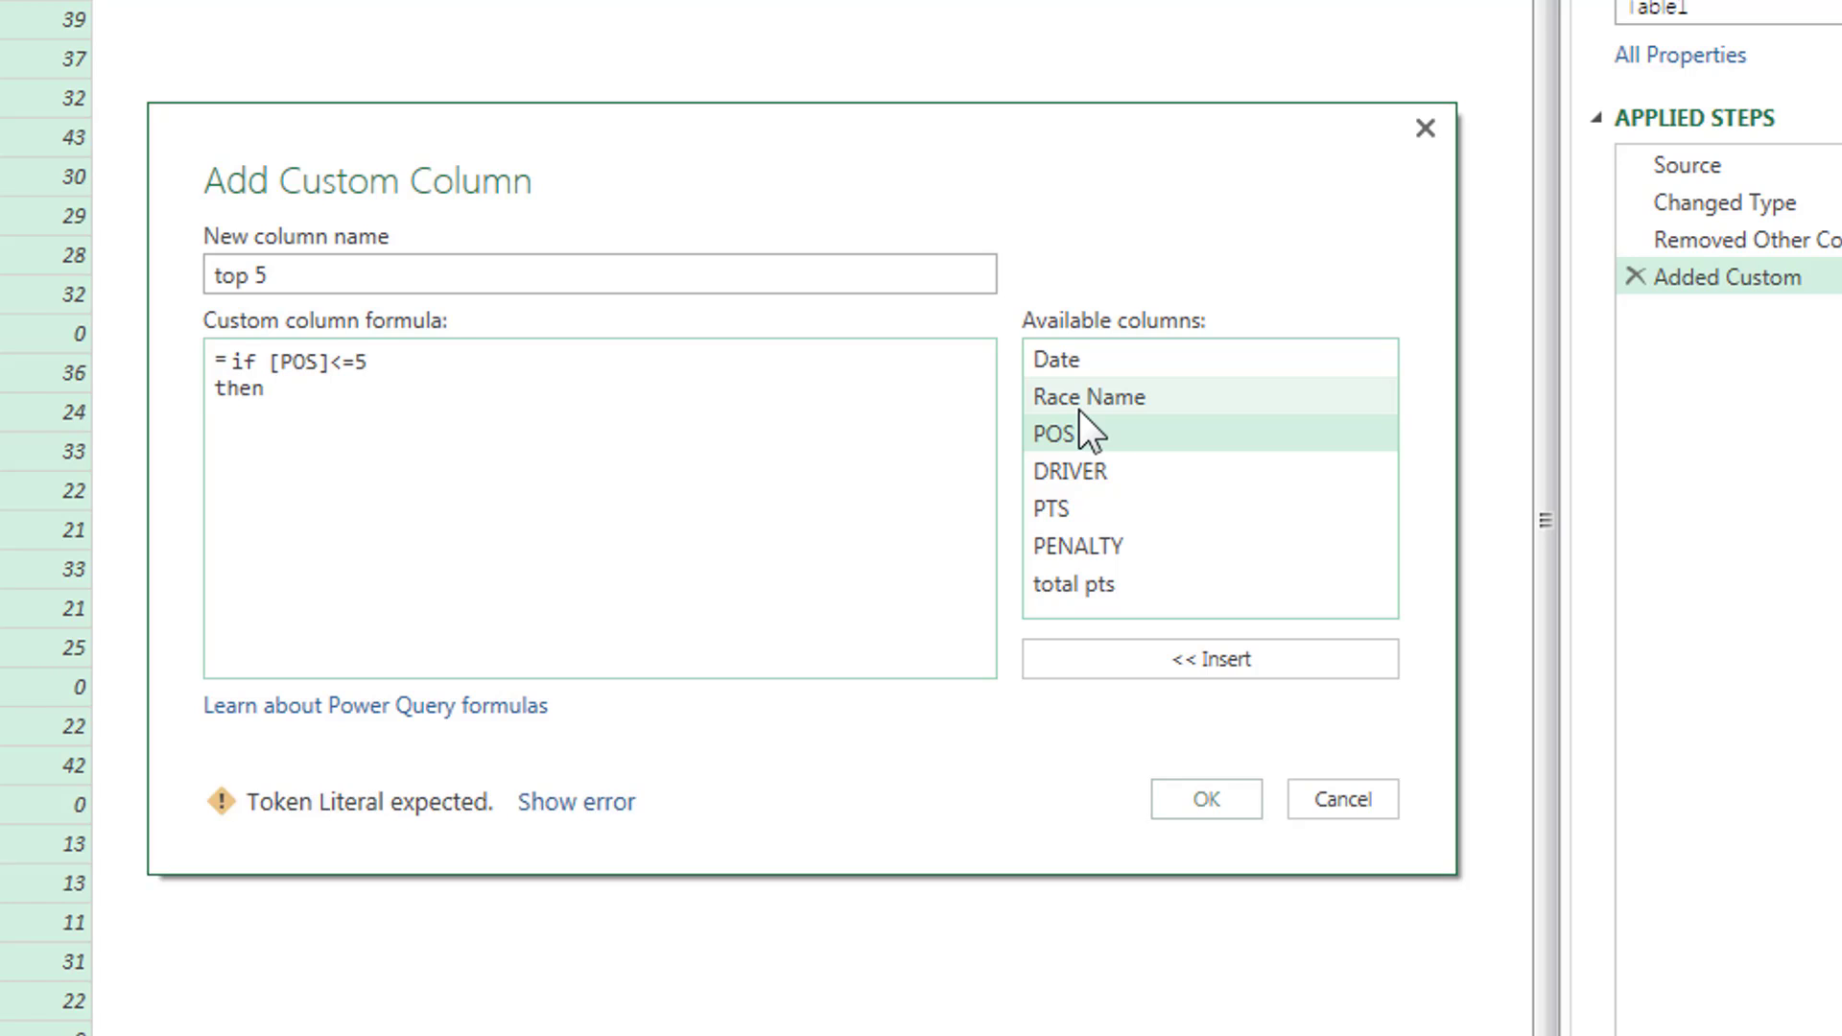
type("\"")
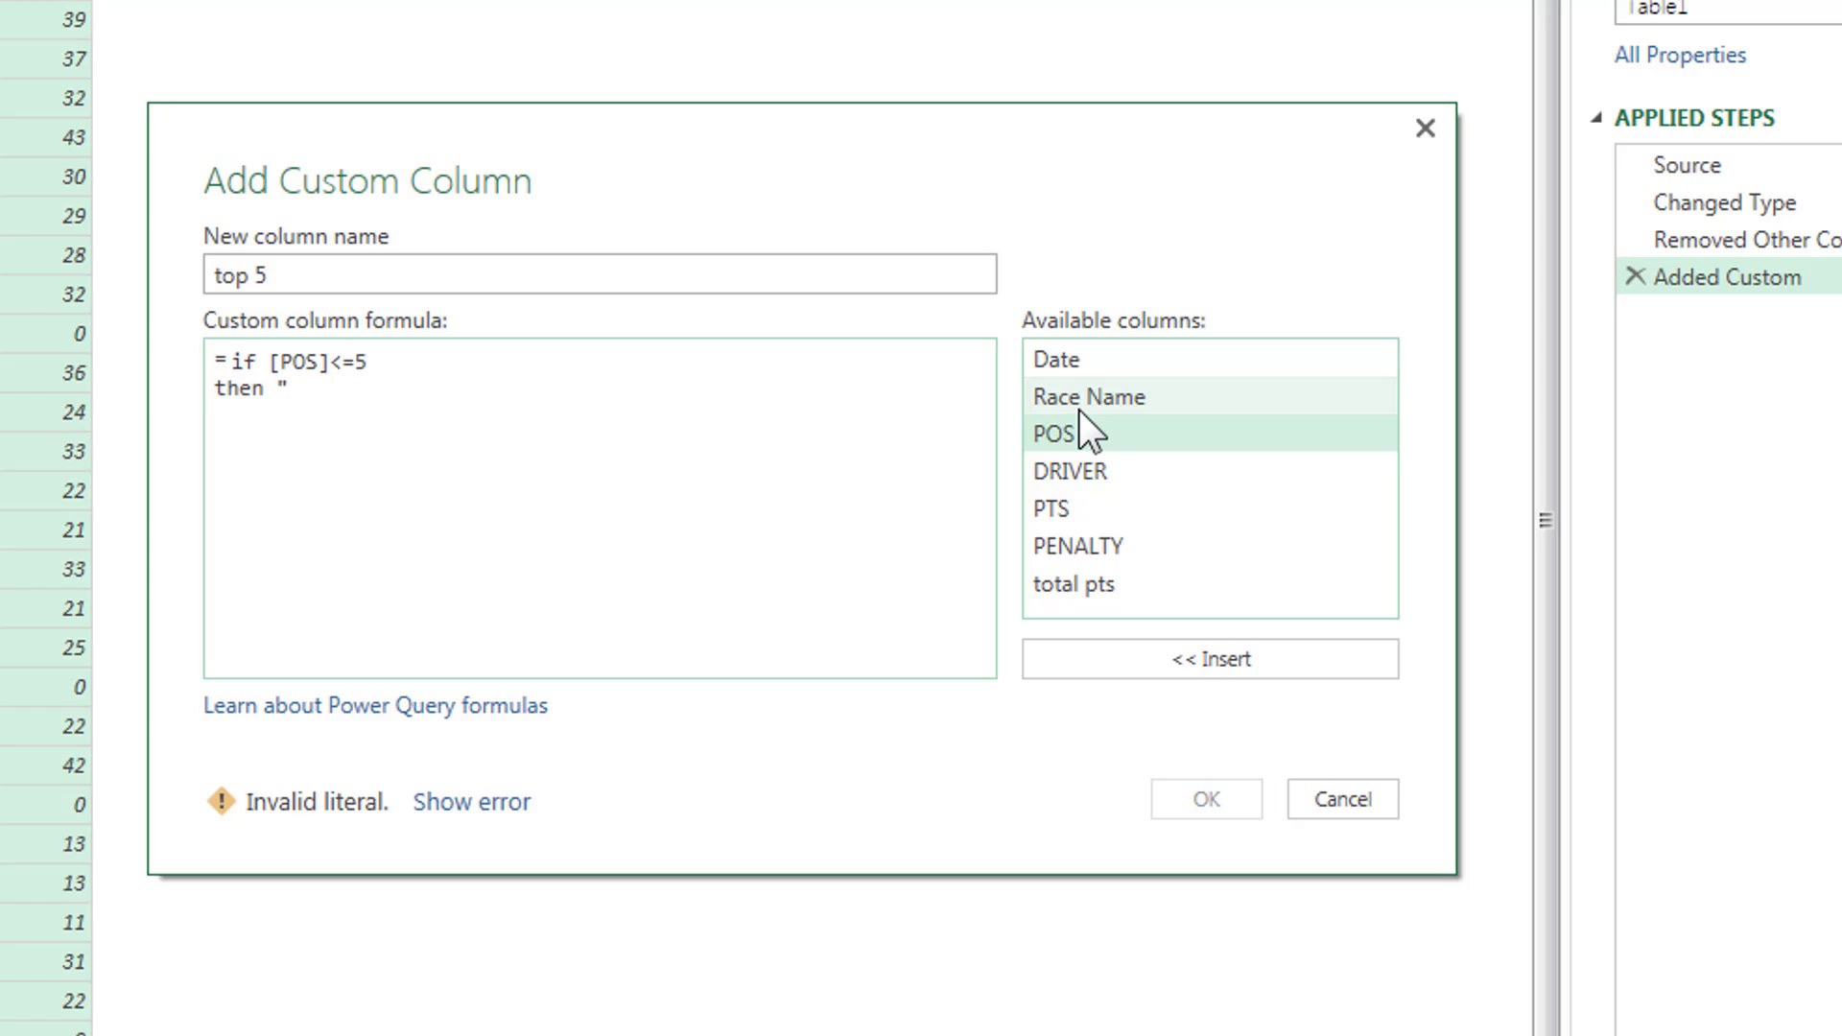
type("top ")
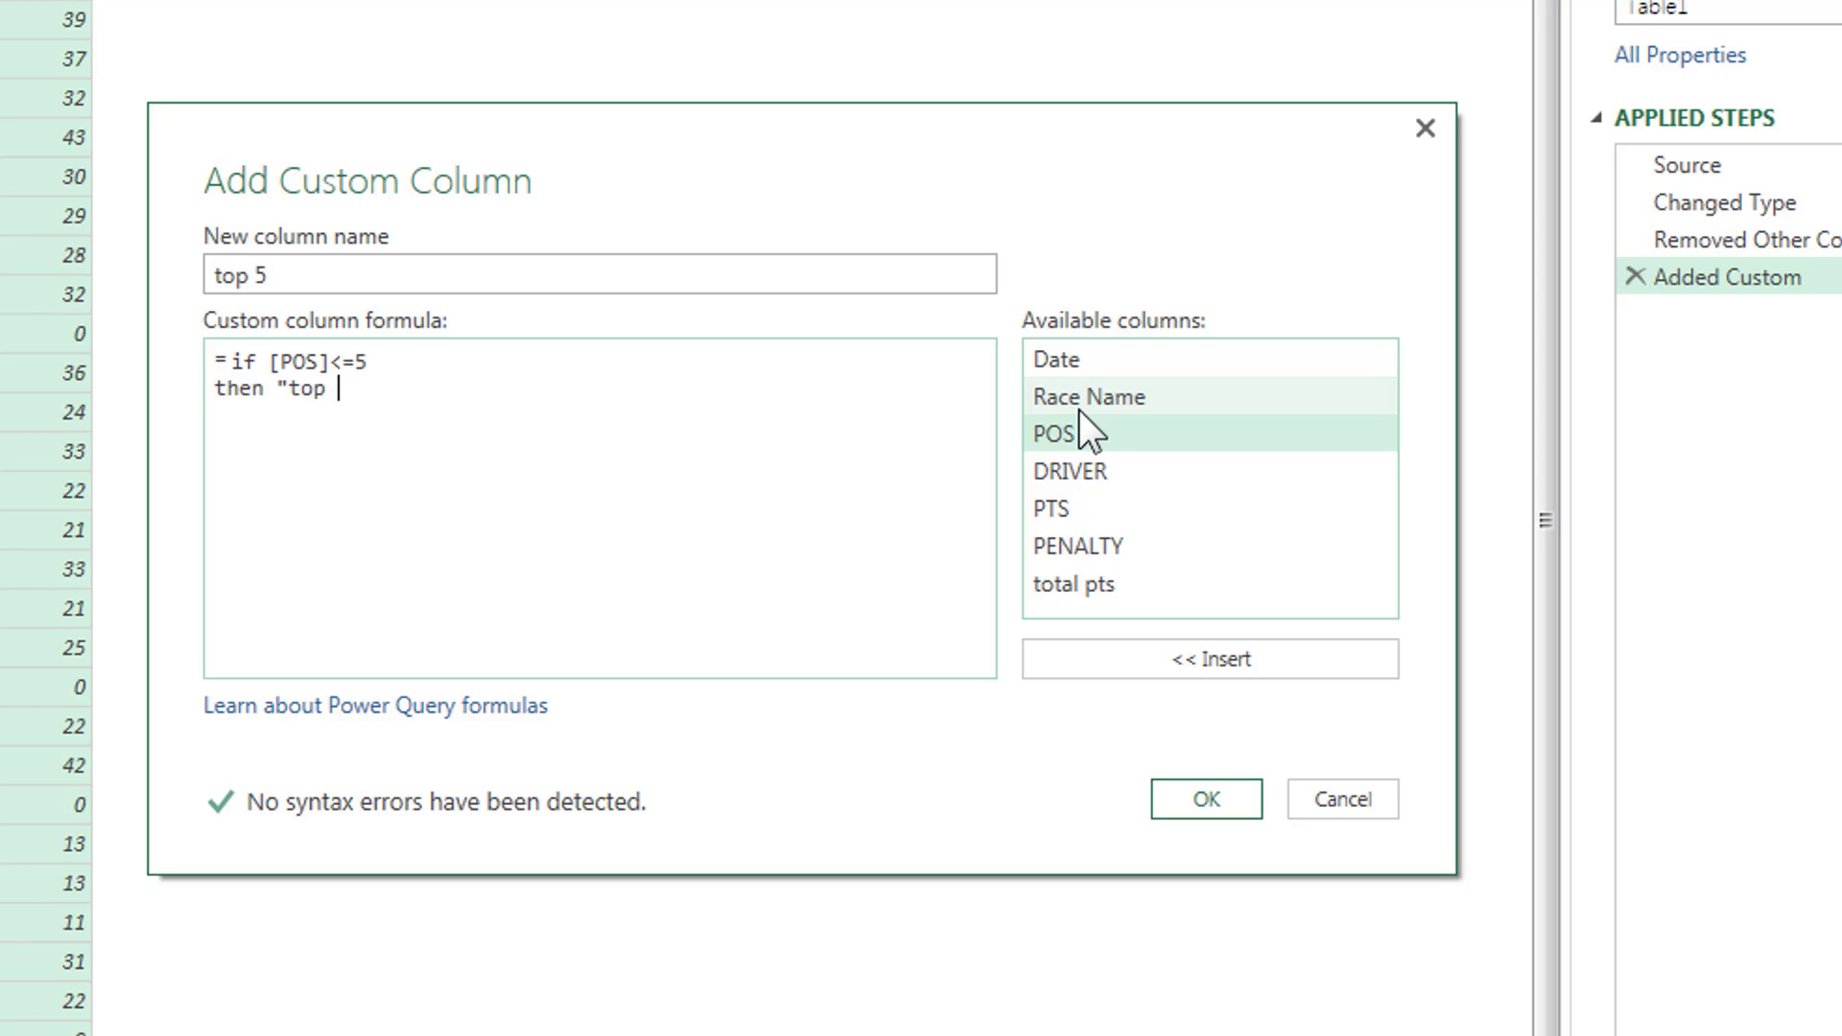
type("5\"")
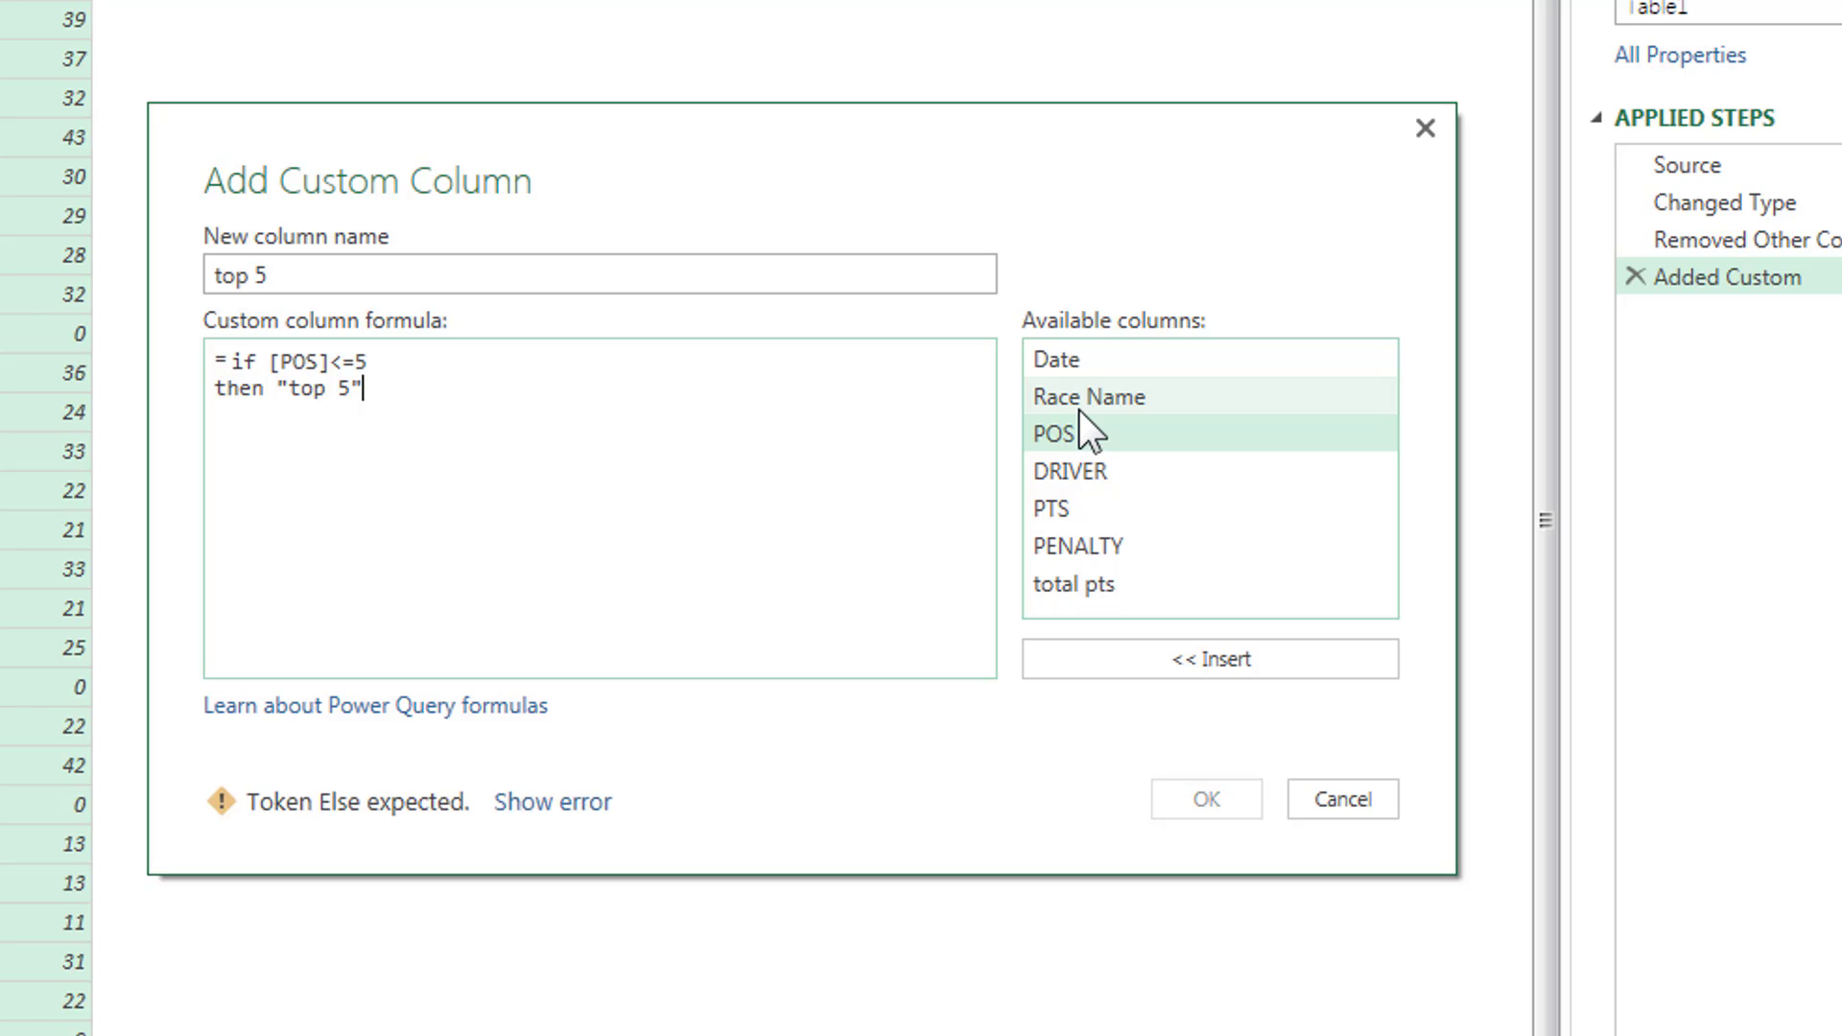
key("Return")
type("else \"not top 5\"")
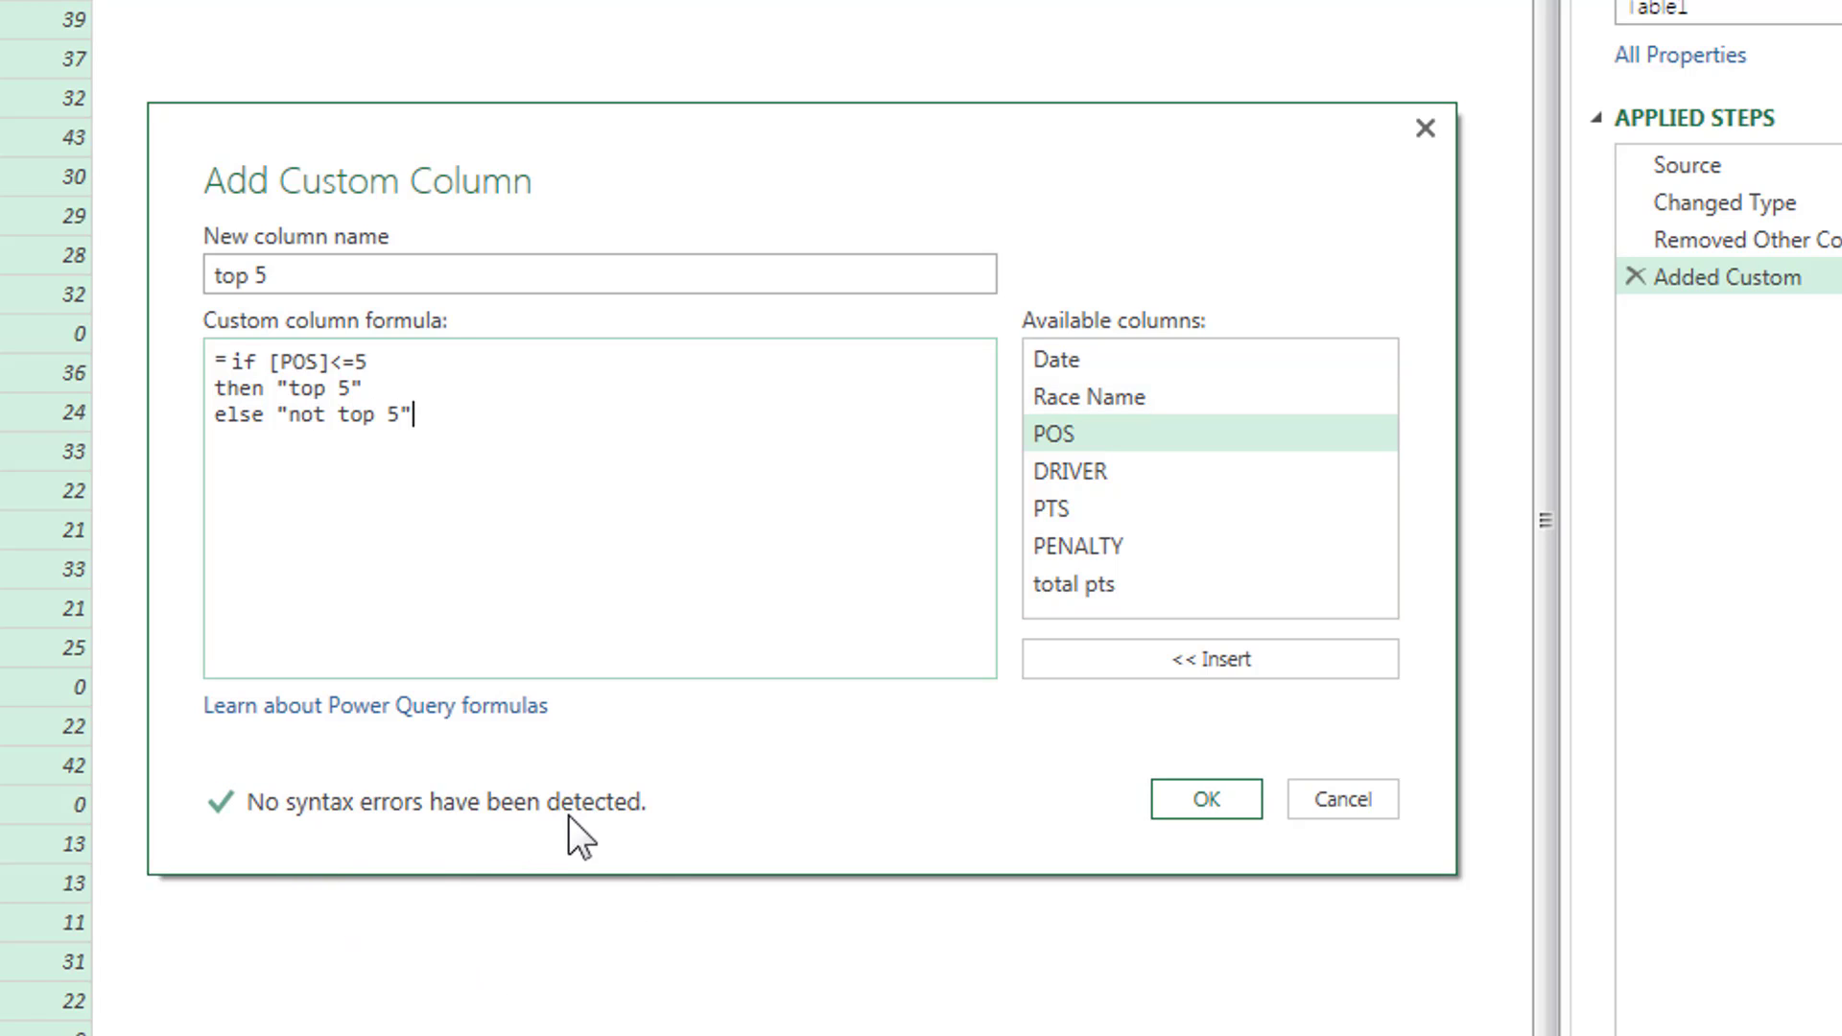
Create the top 5 column and filter out the "not top 5" rows
left_click(1193, 797)
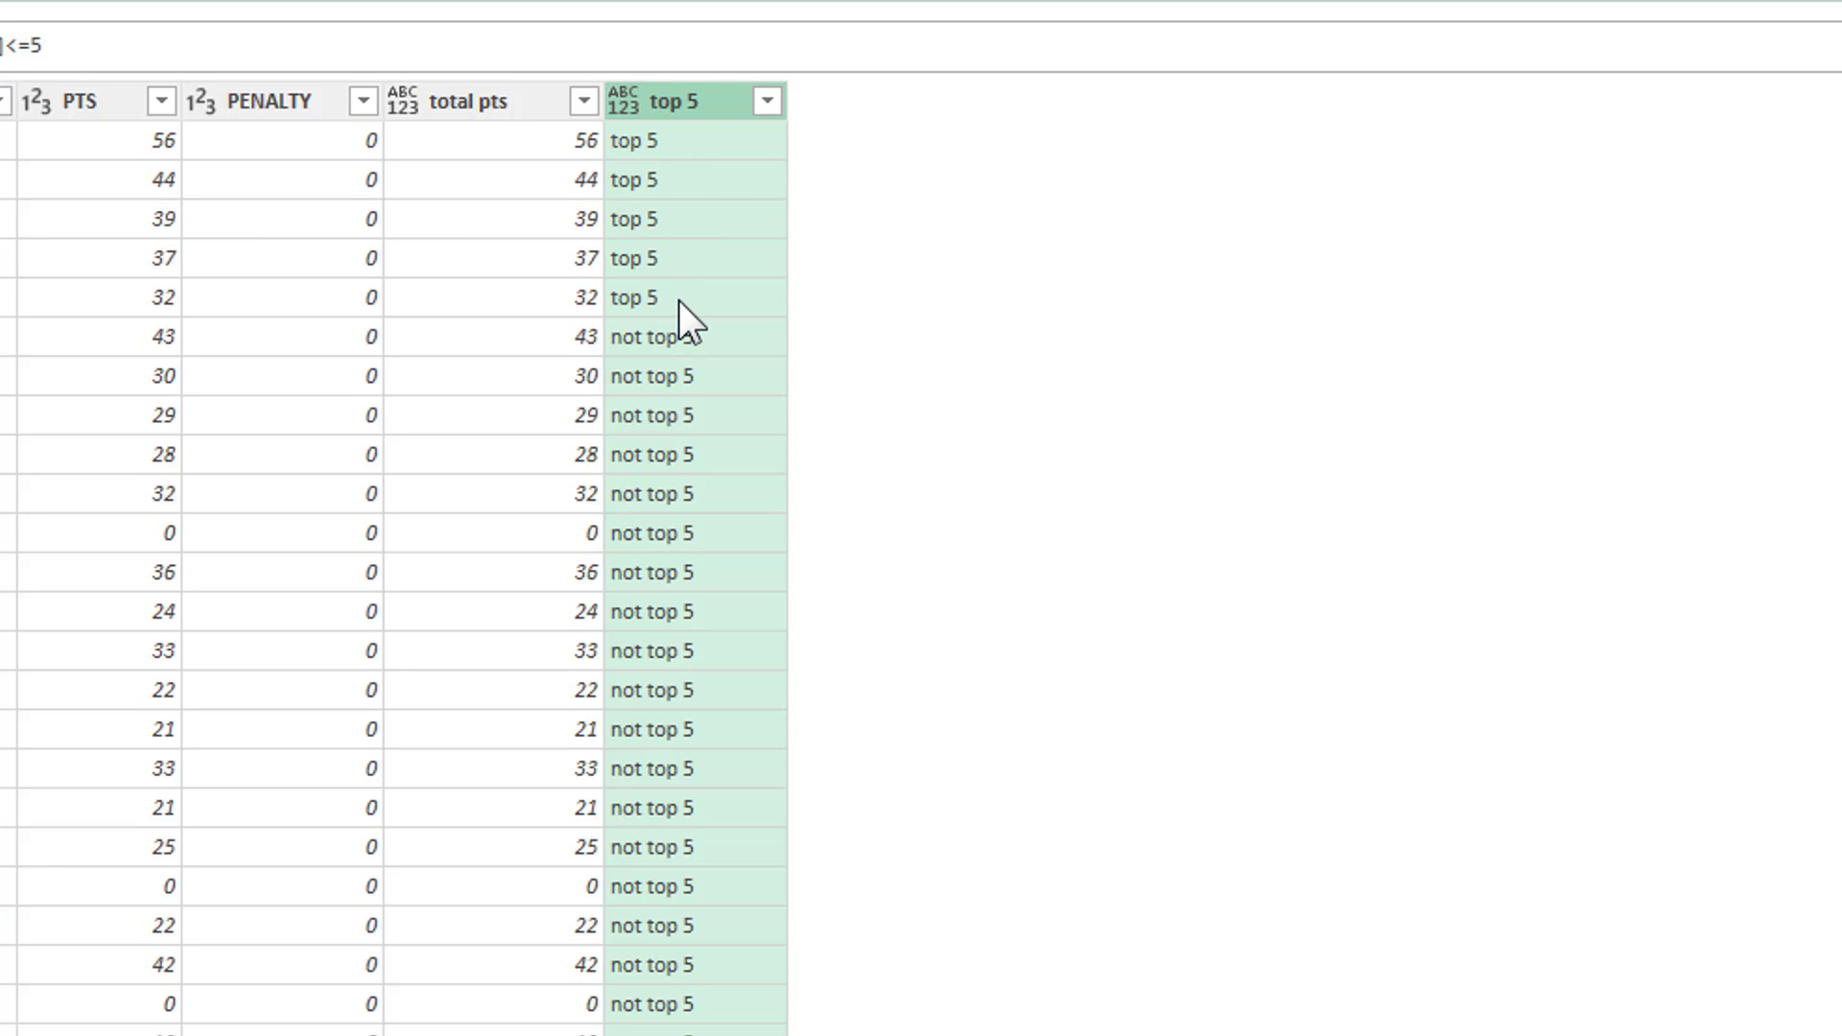
left_click(767, 102)
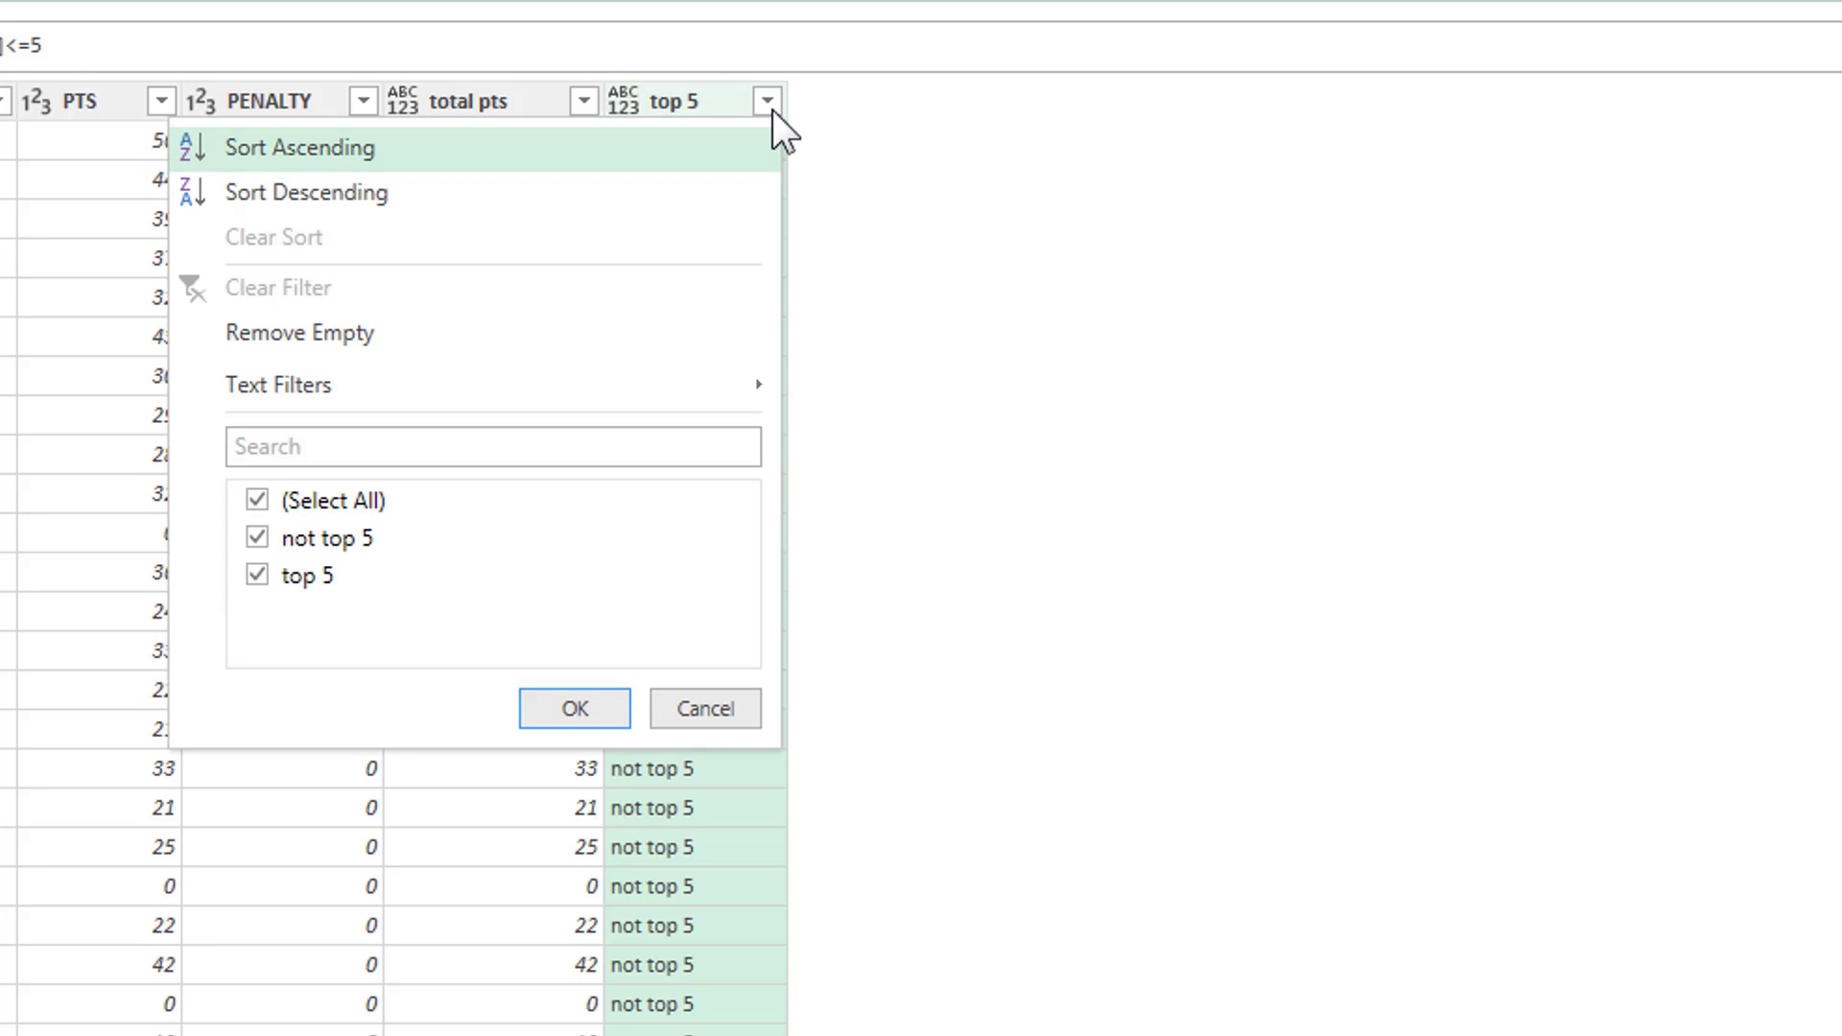
left_click(257, 538)
left_click(574, 708)
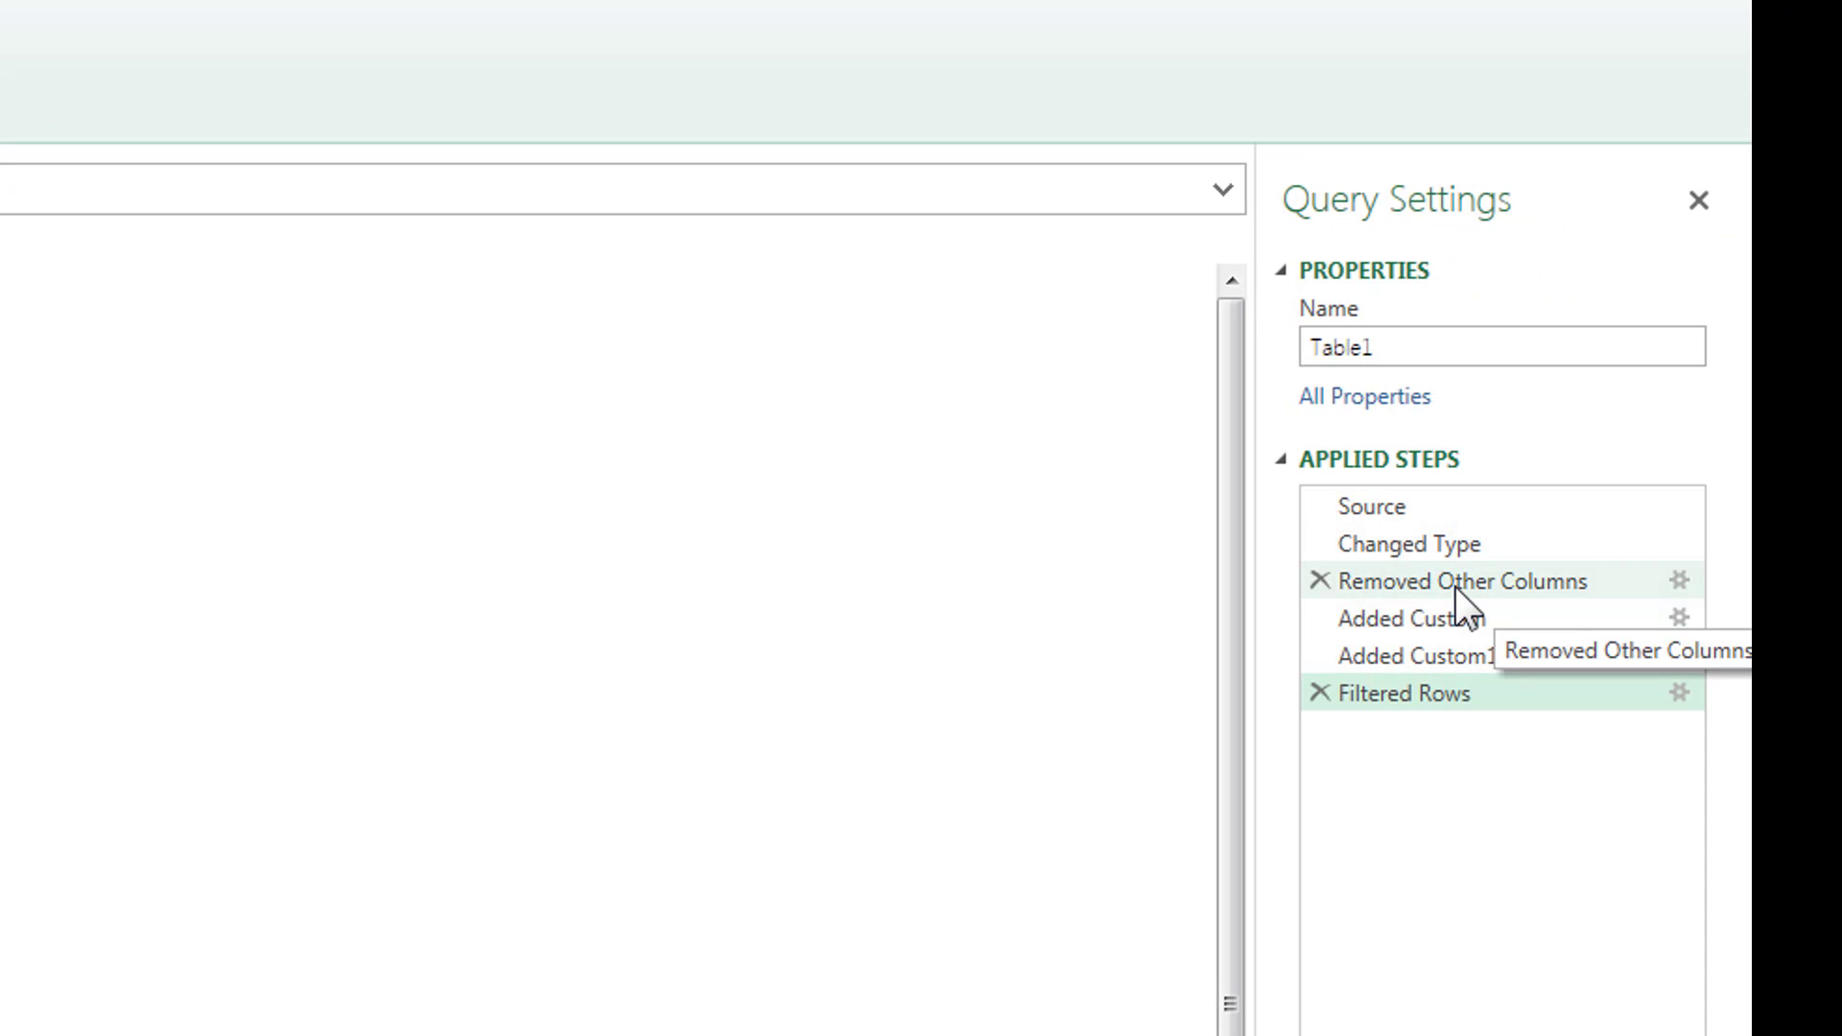
Add MANUFACTURER to the Removed Other Columns step, then return to the Filtered Rows step
left_click(1679, 581)
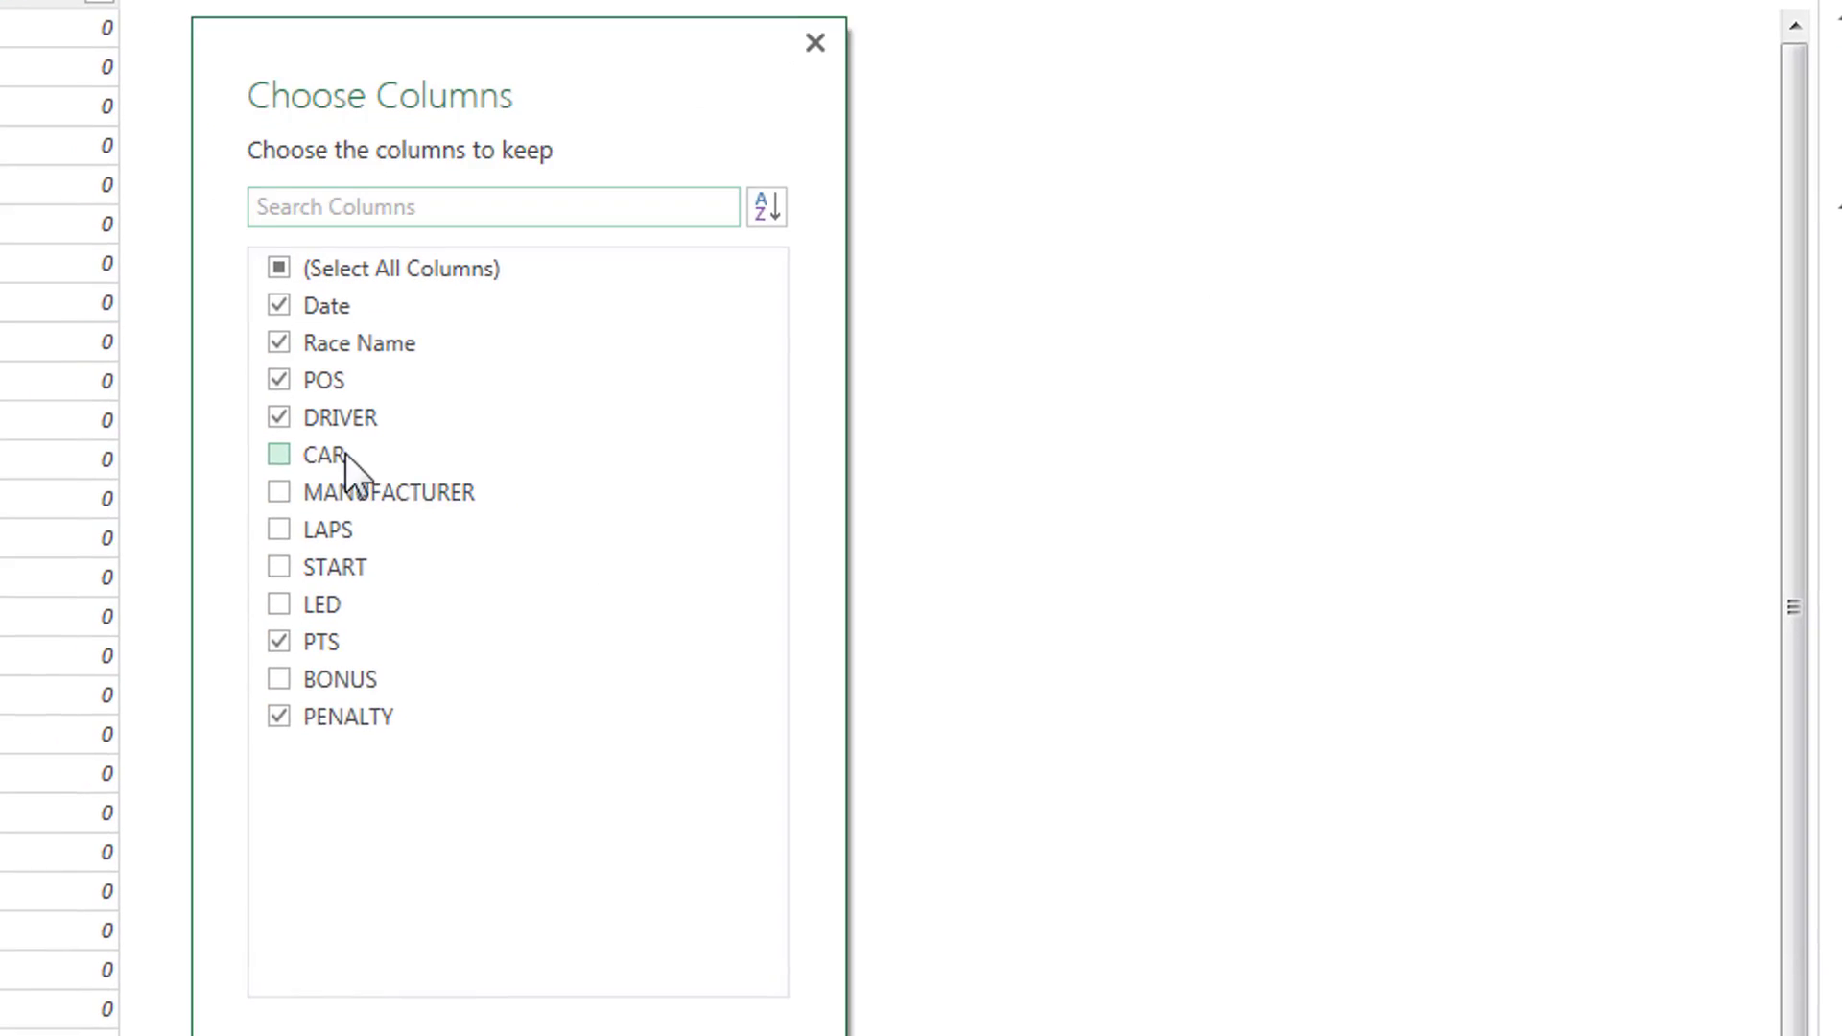
left_click(328, 470)
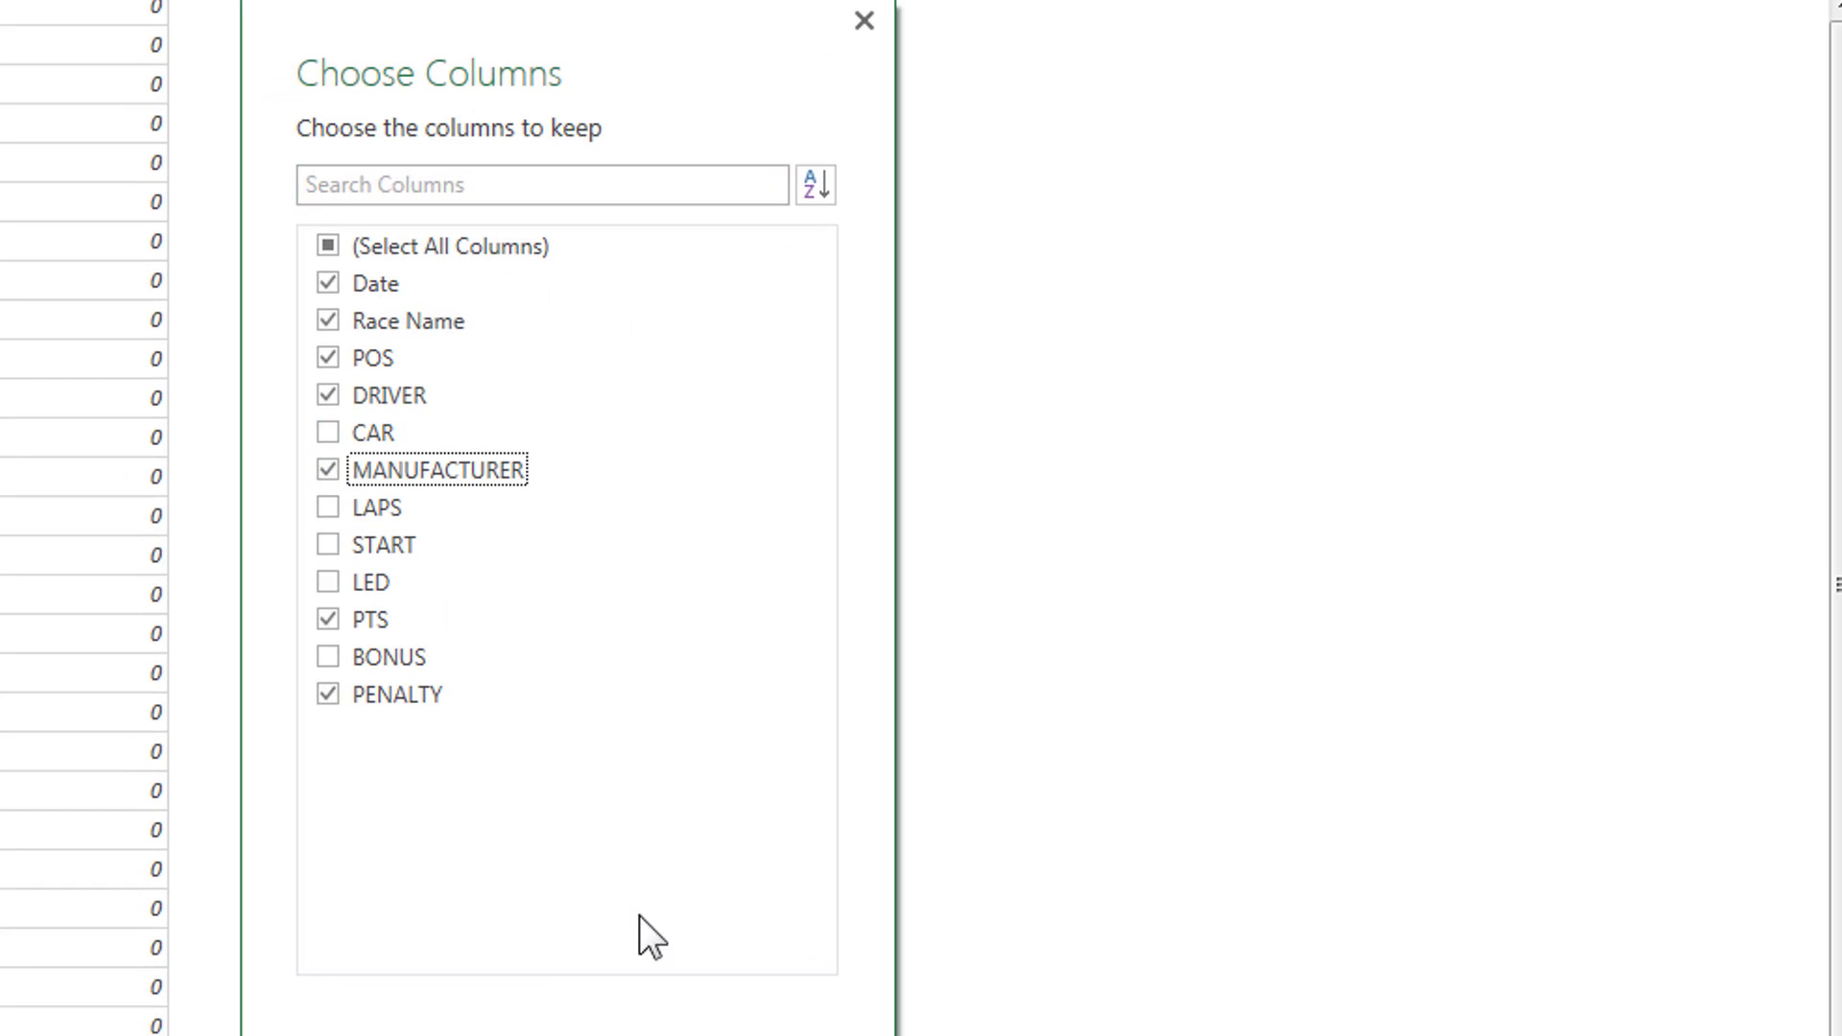
key("Return")
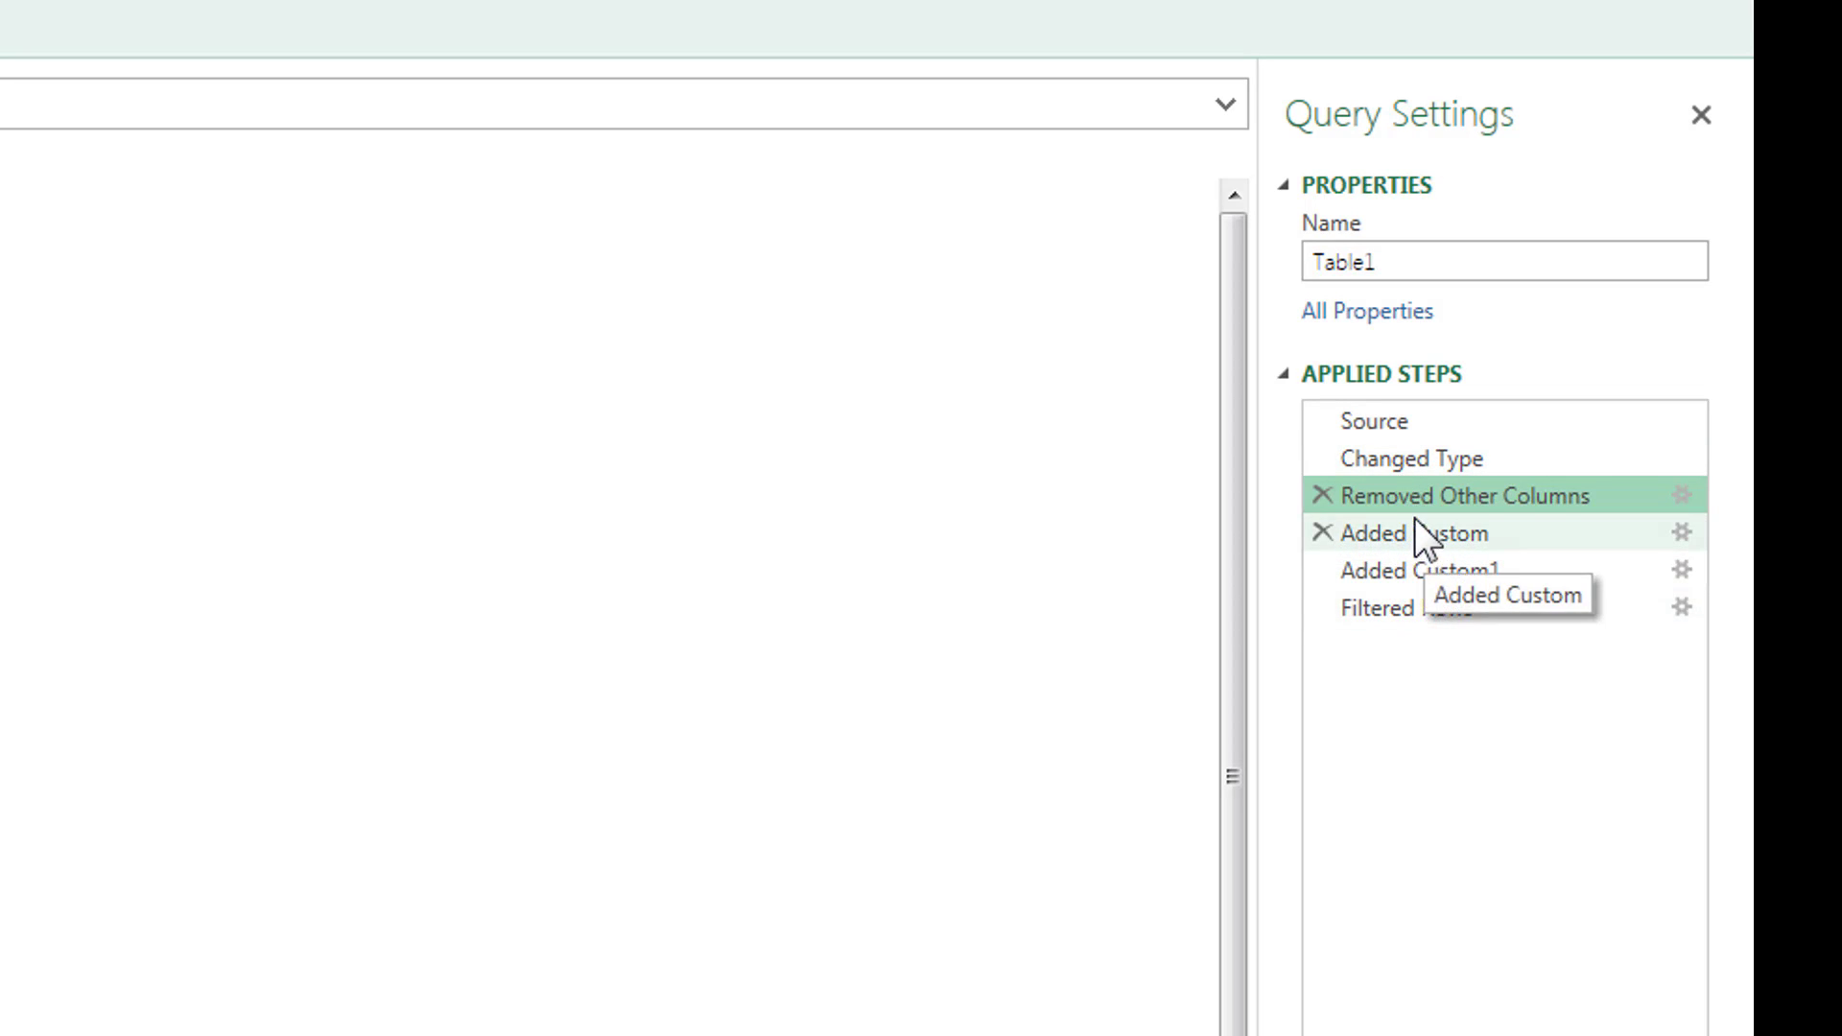
left_click(1412, 610)
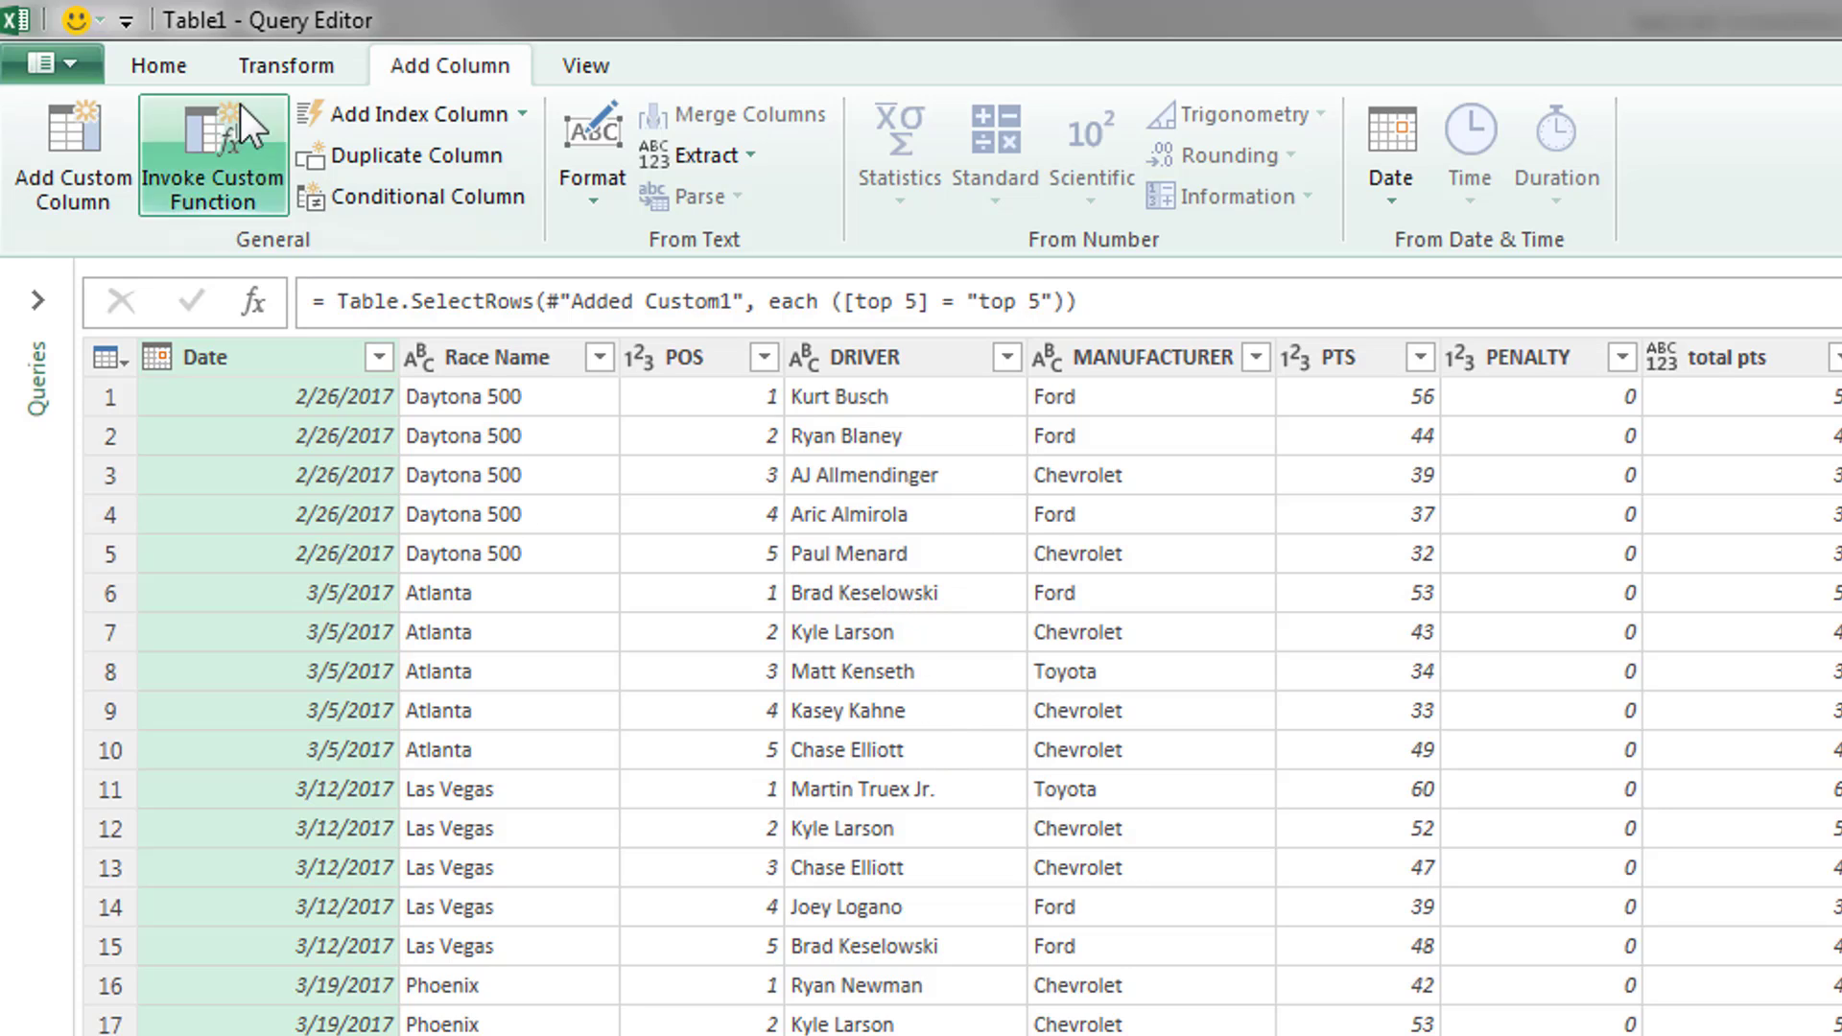
Open Group By and group the rows by MANUFACTURER, keeping the Count rows aggregation
left_click(154, 65)
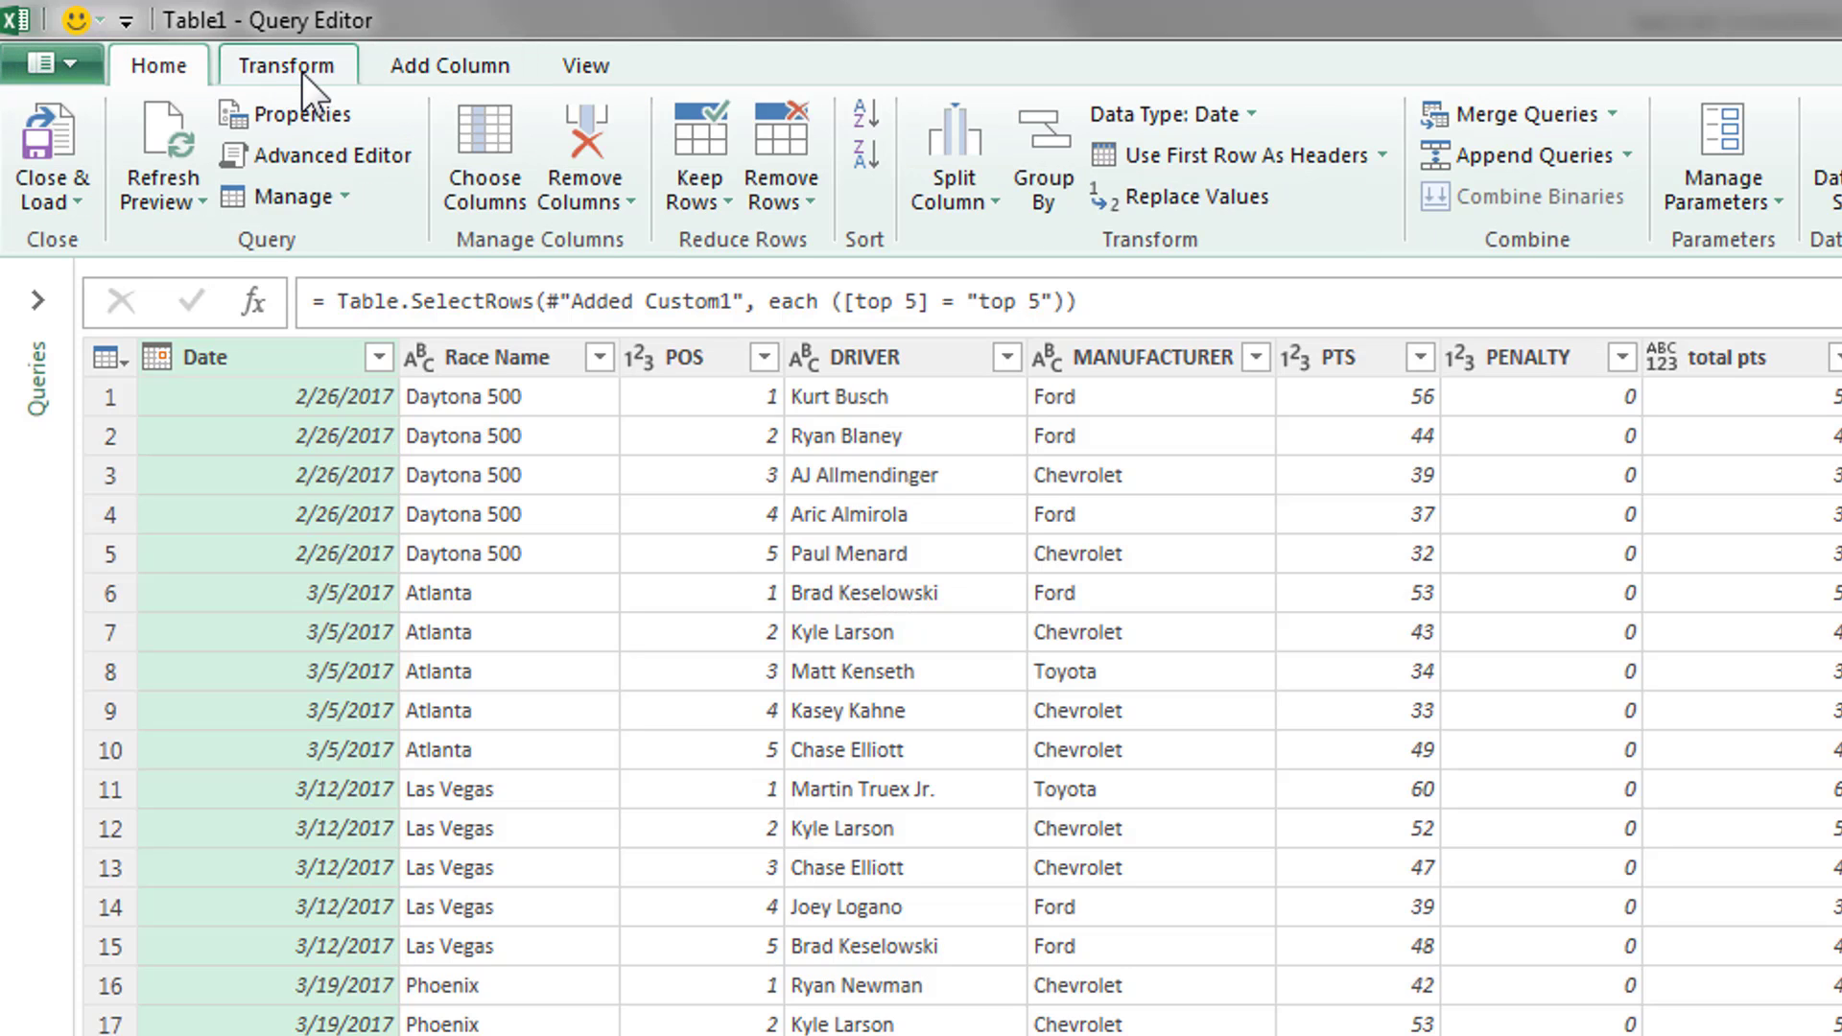
left_click(309, 72)
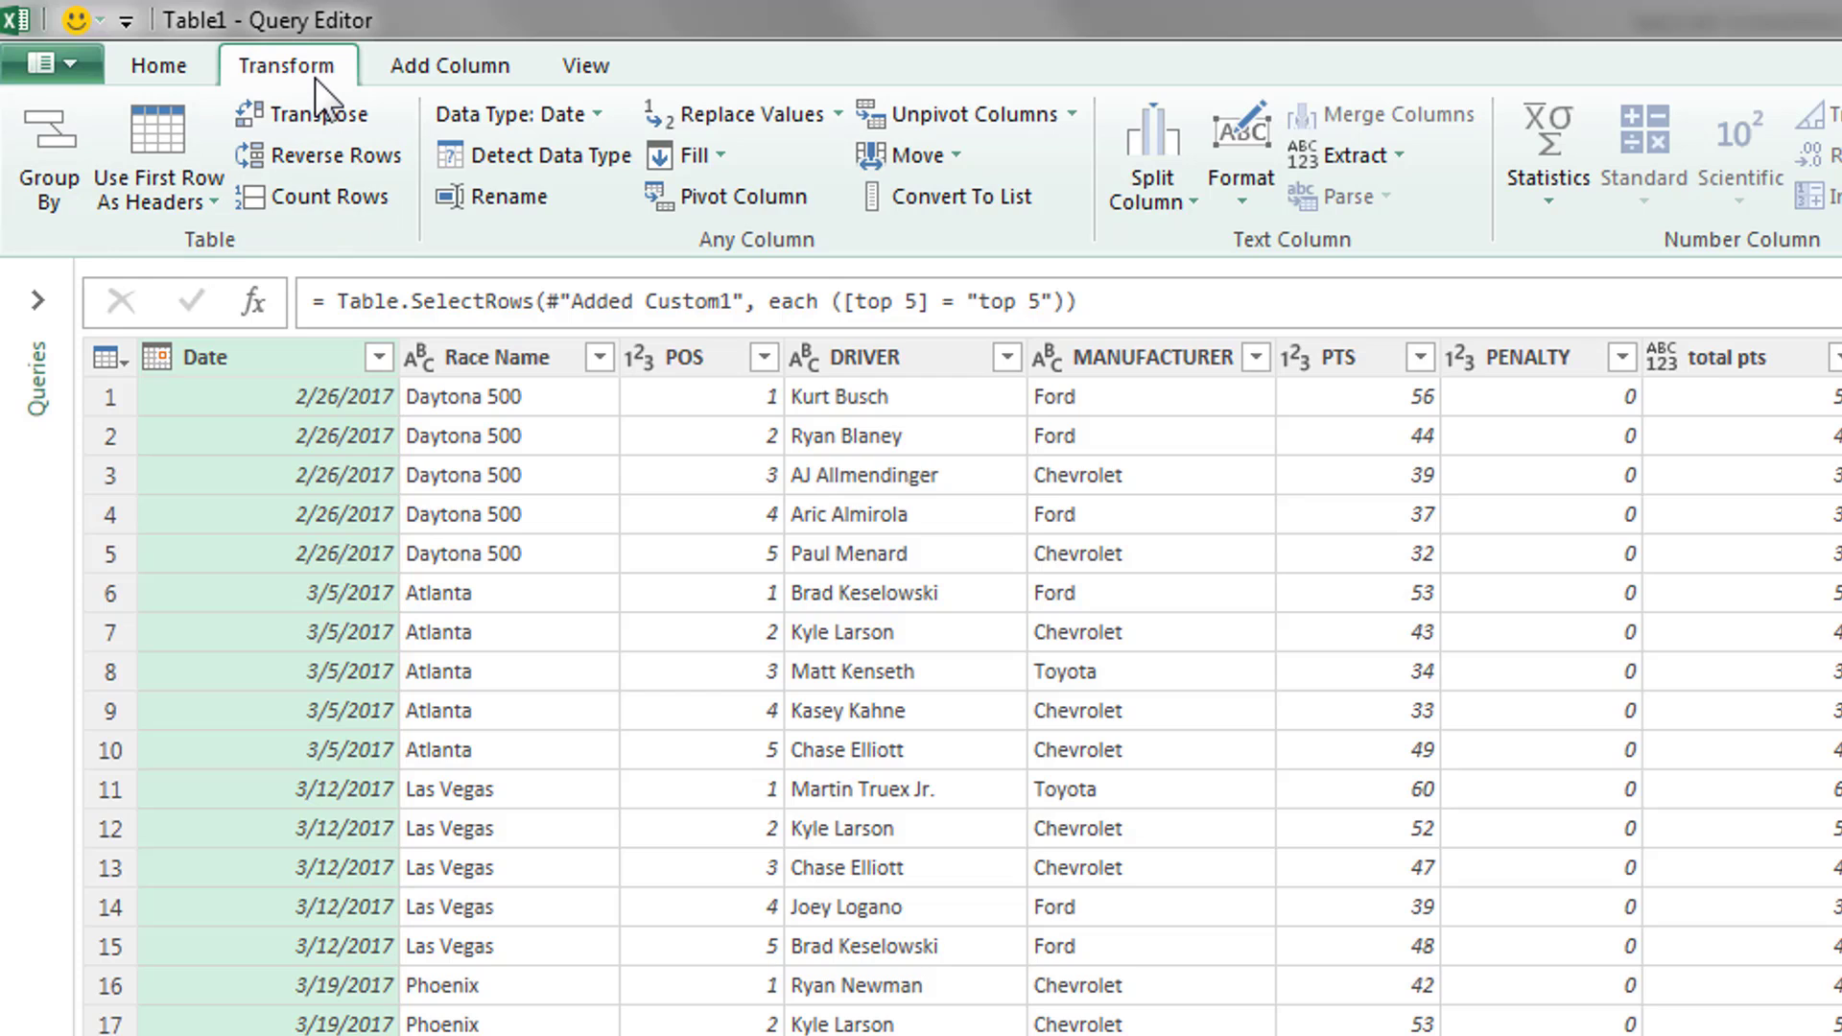
left_click(60, 171)
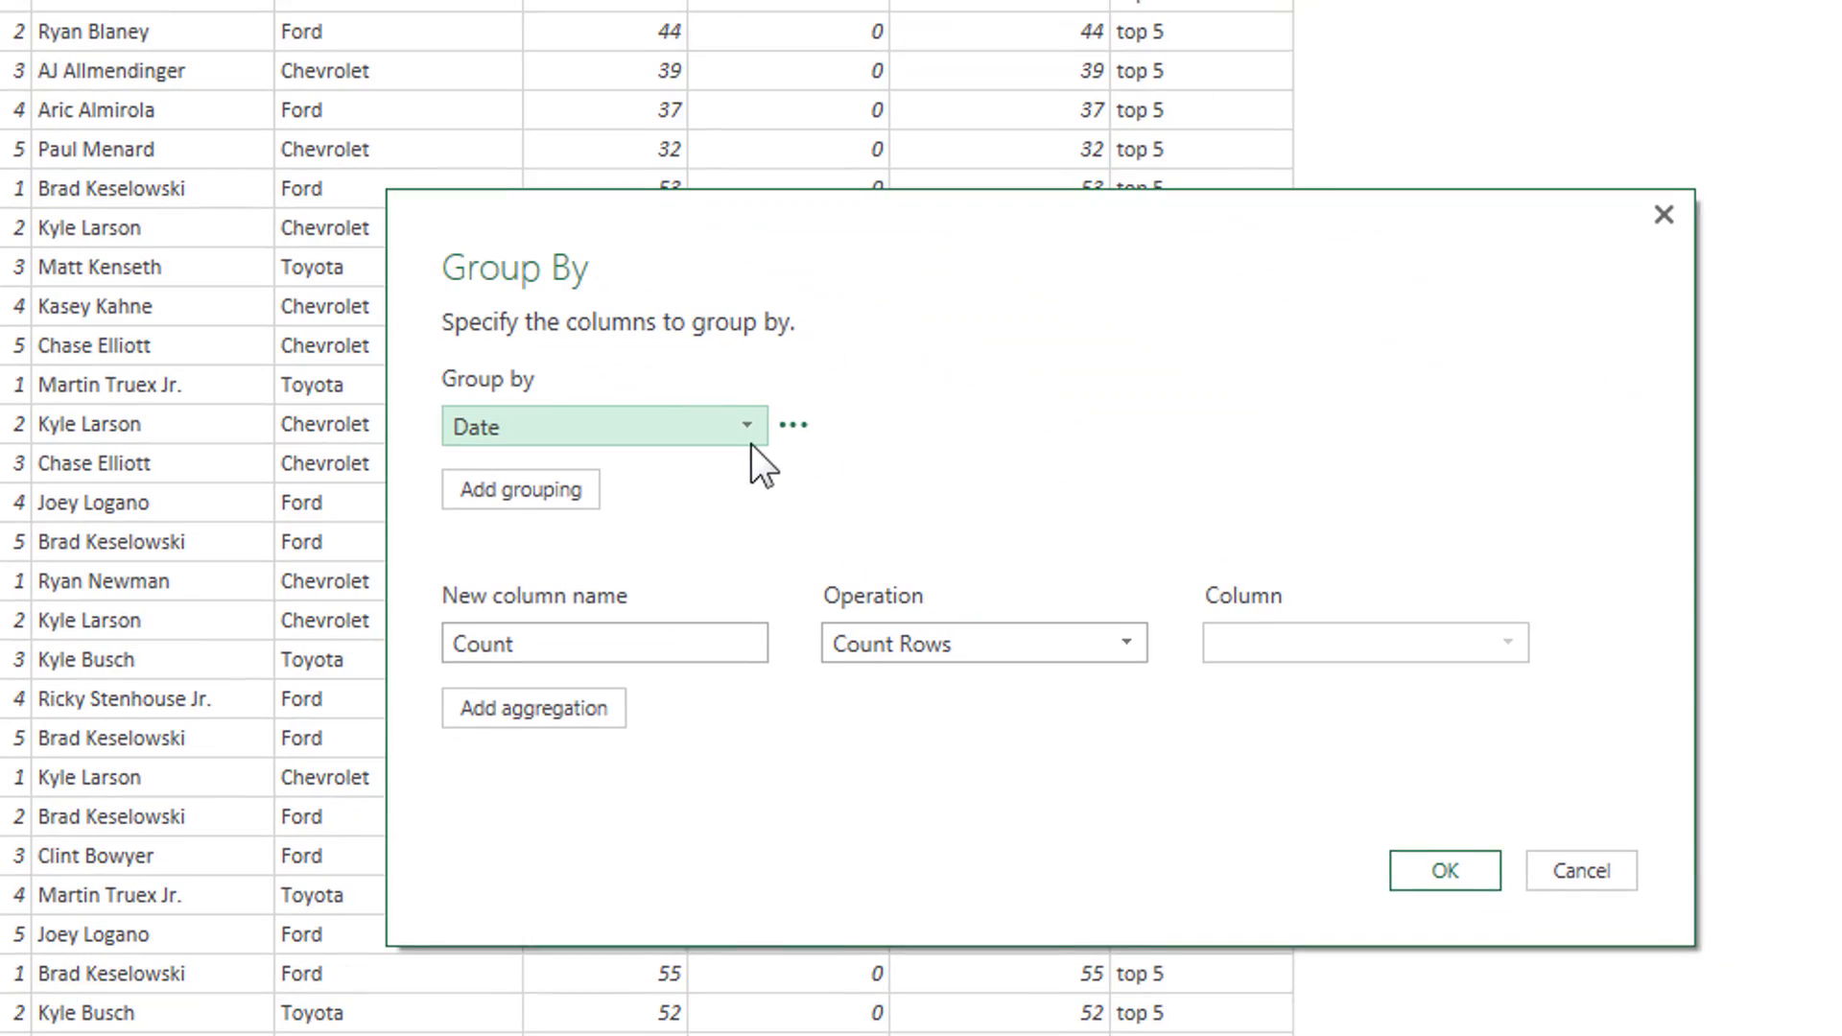
left_click(1500, 829)
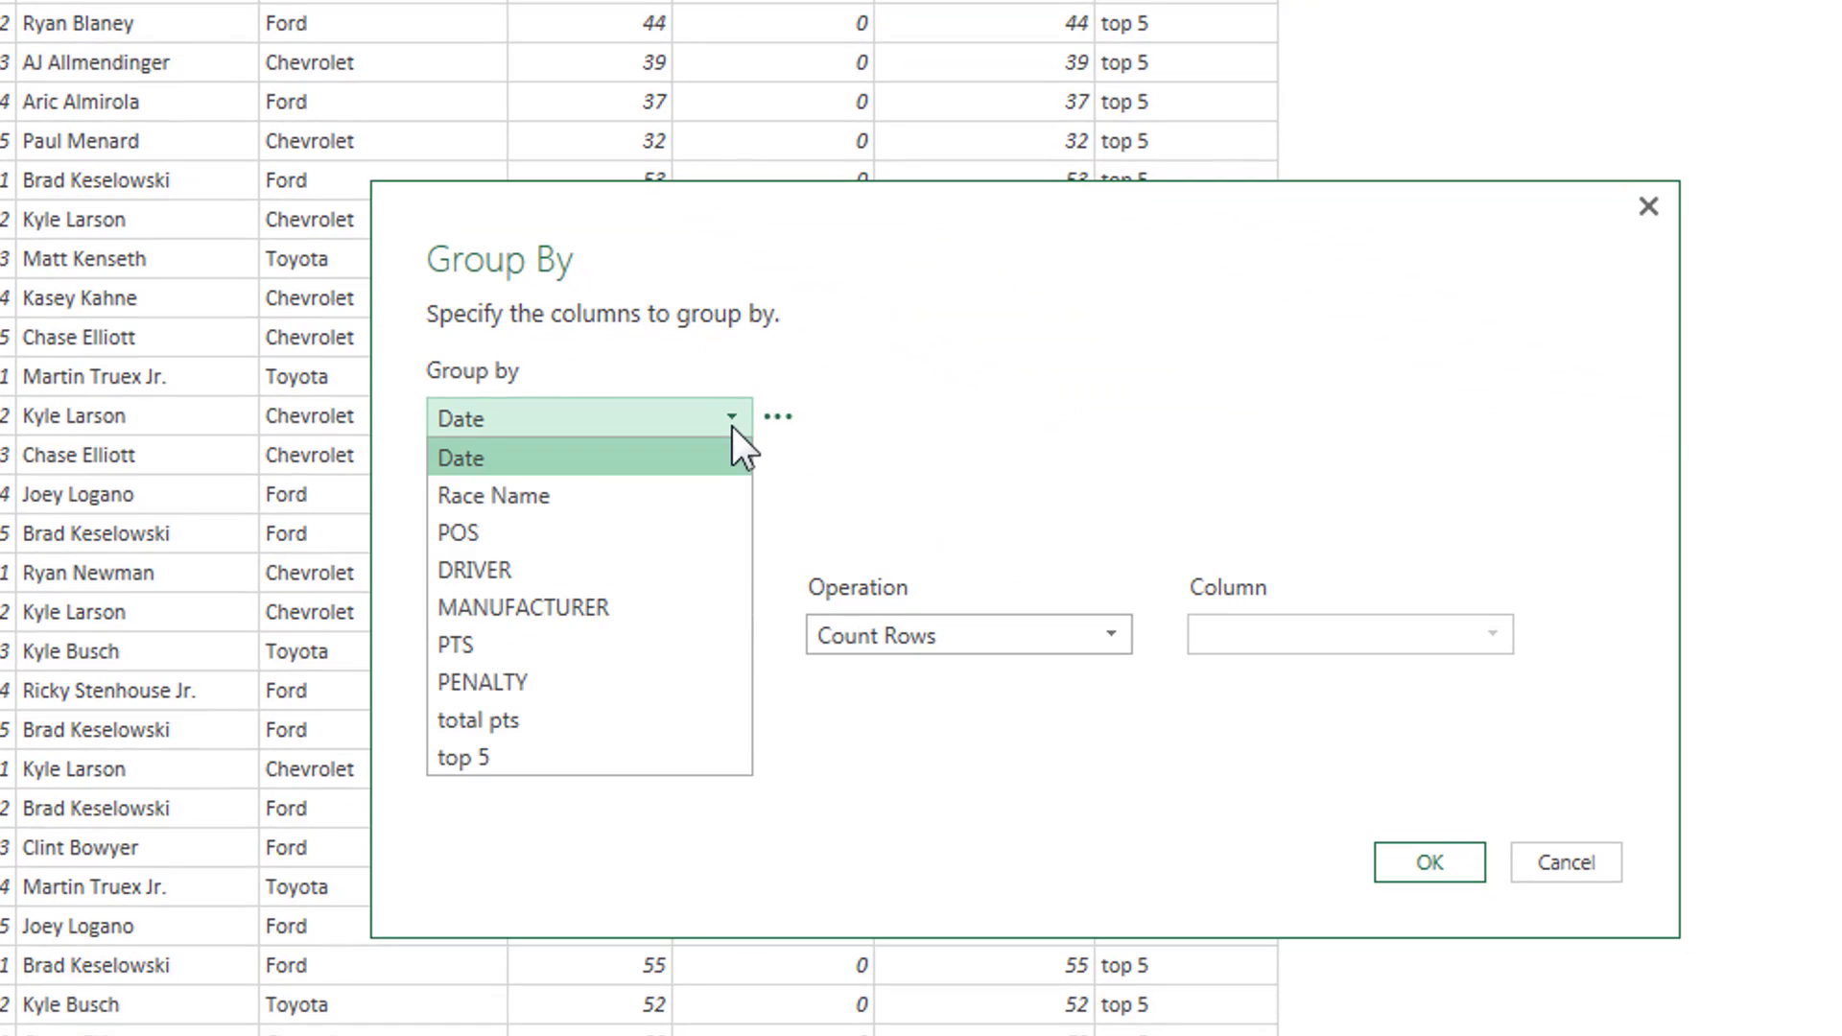
left_click(629, 608)
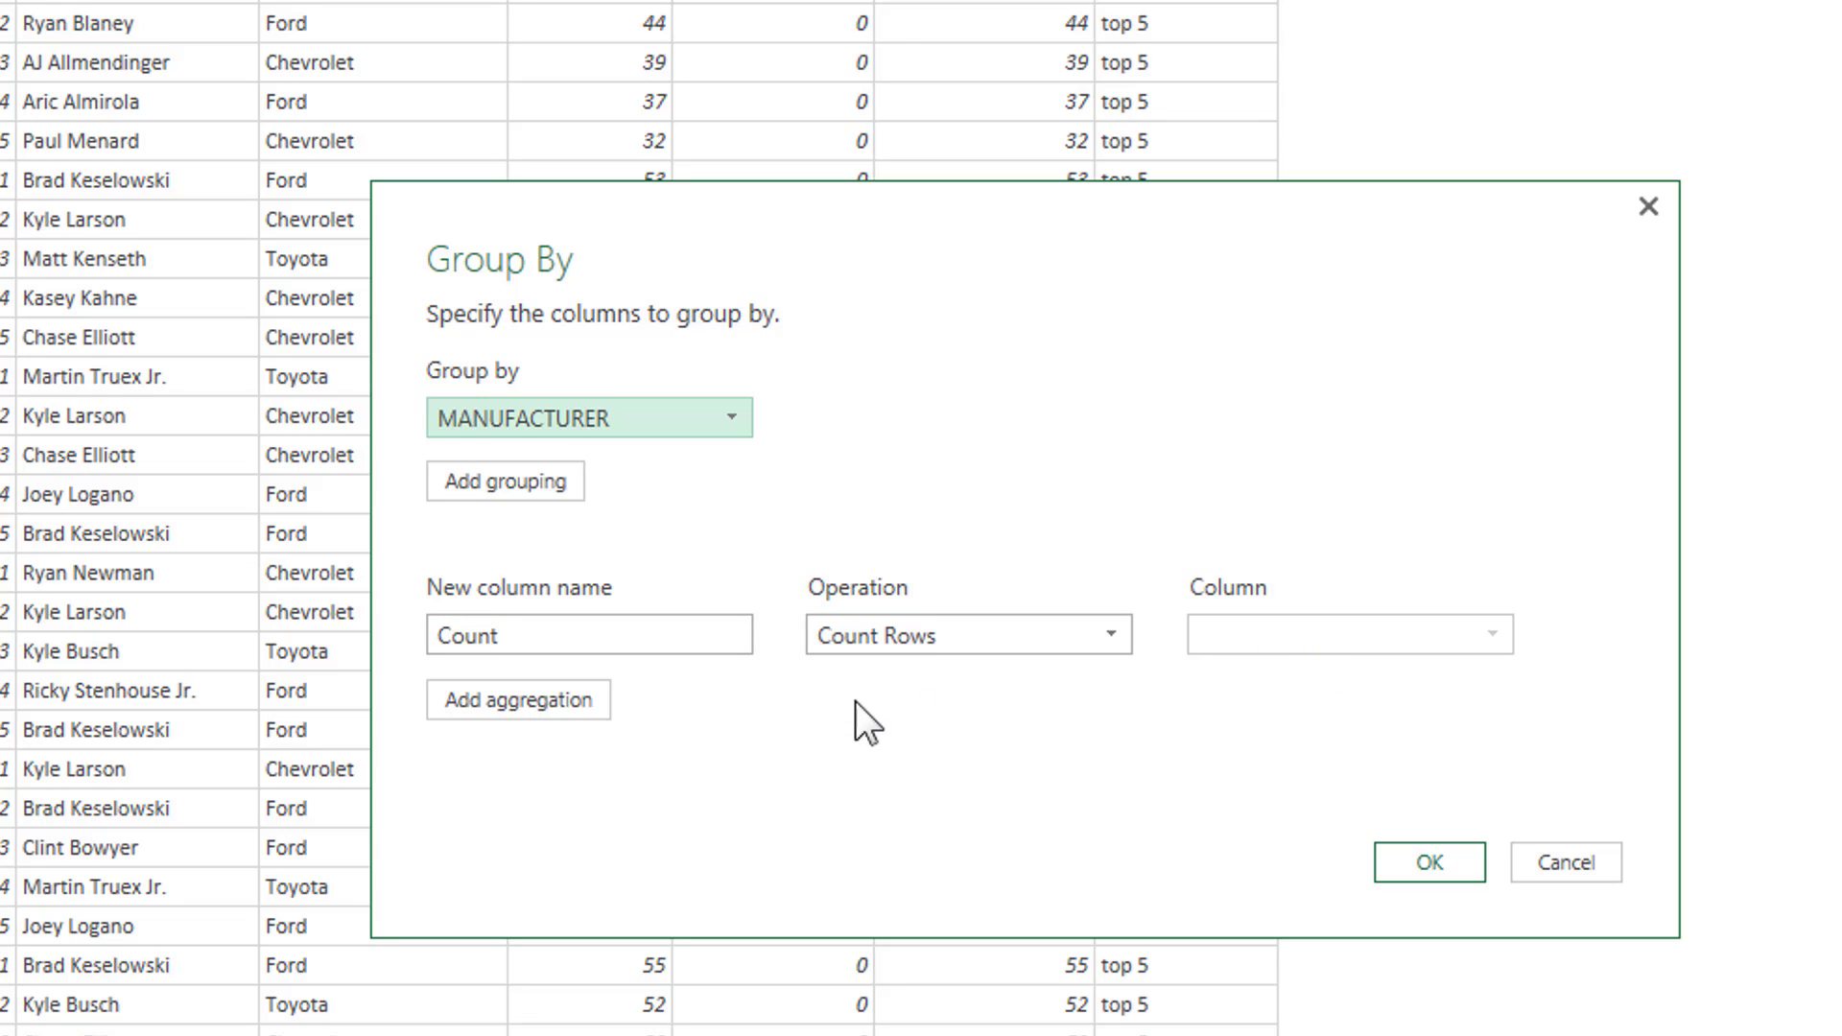
Add a 'total points' aggregation that sums the total pts column
left_click(563, 702)
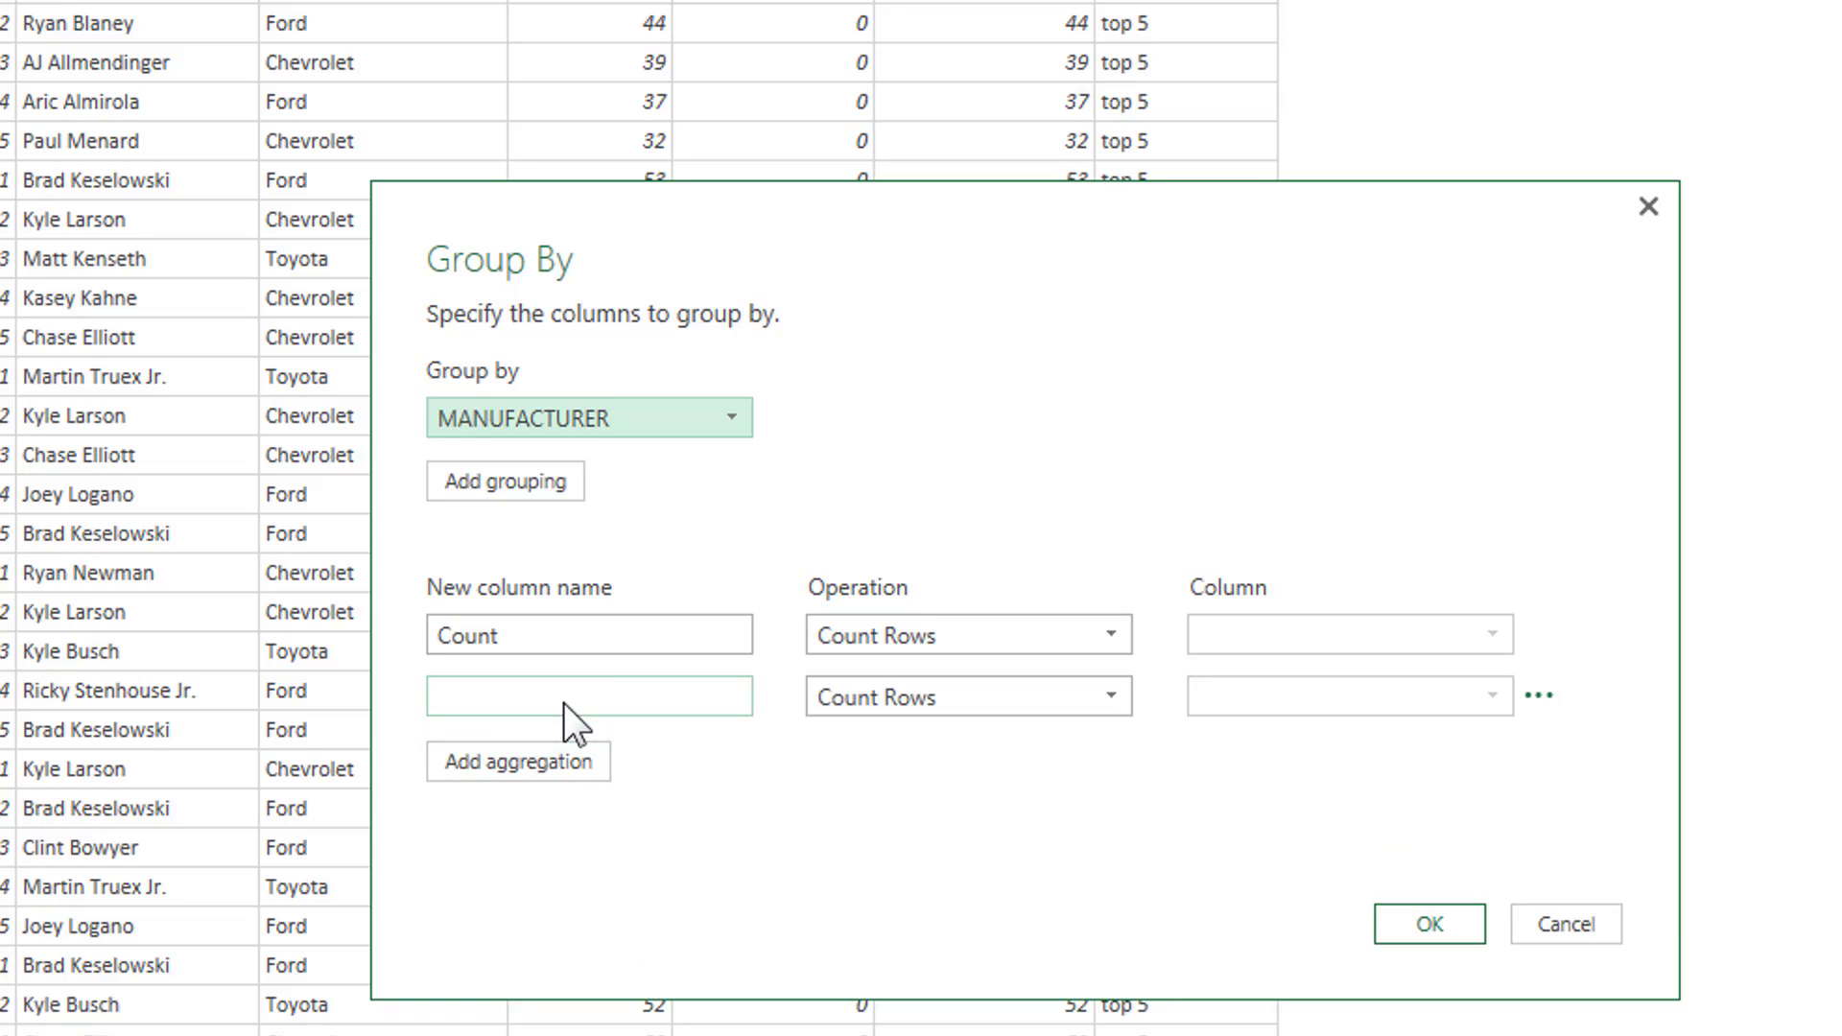
left_click(616, 697)
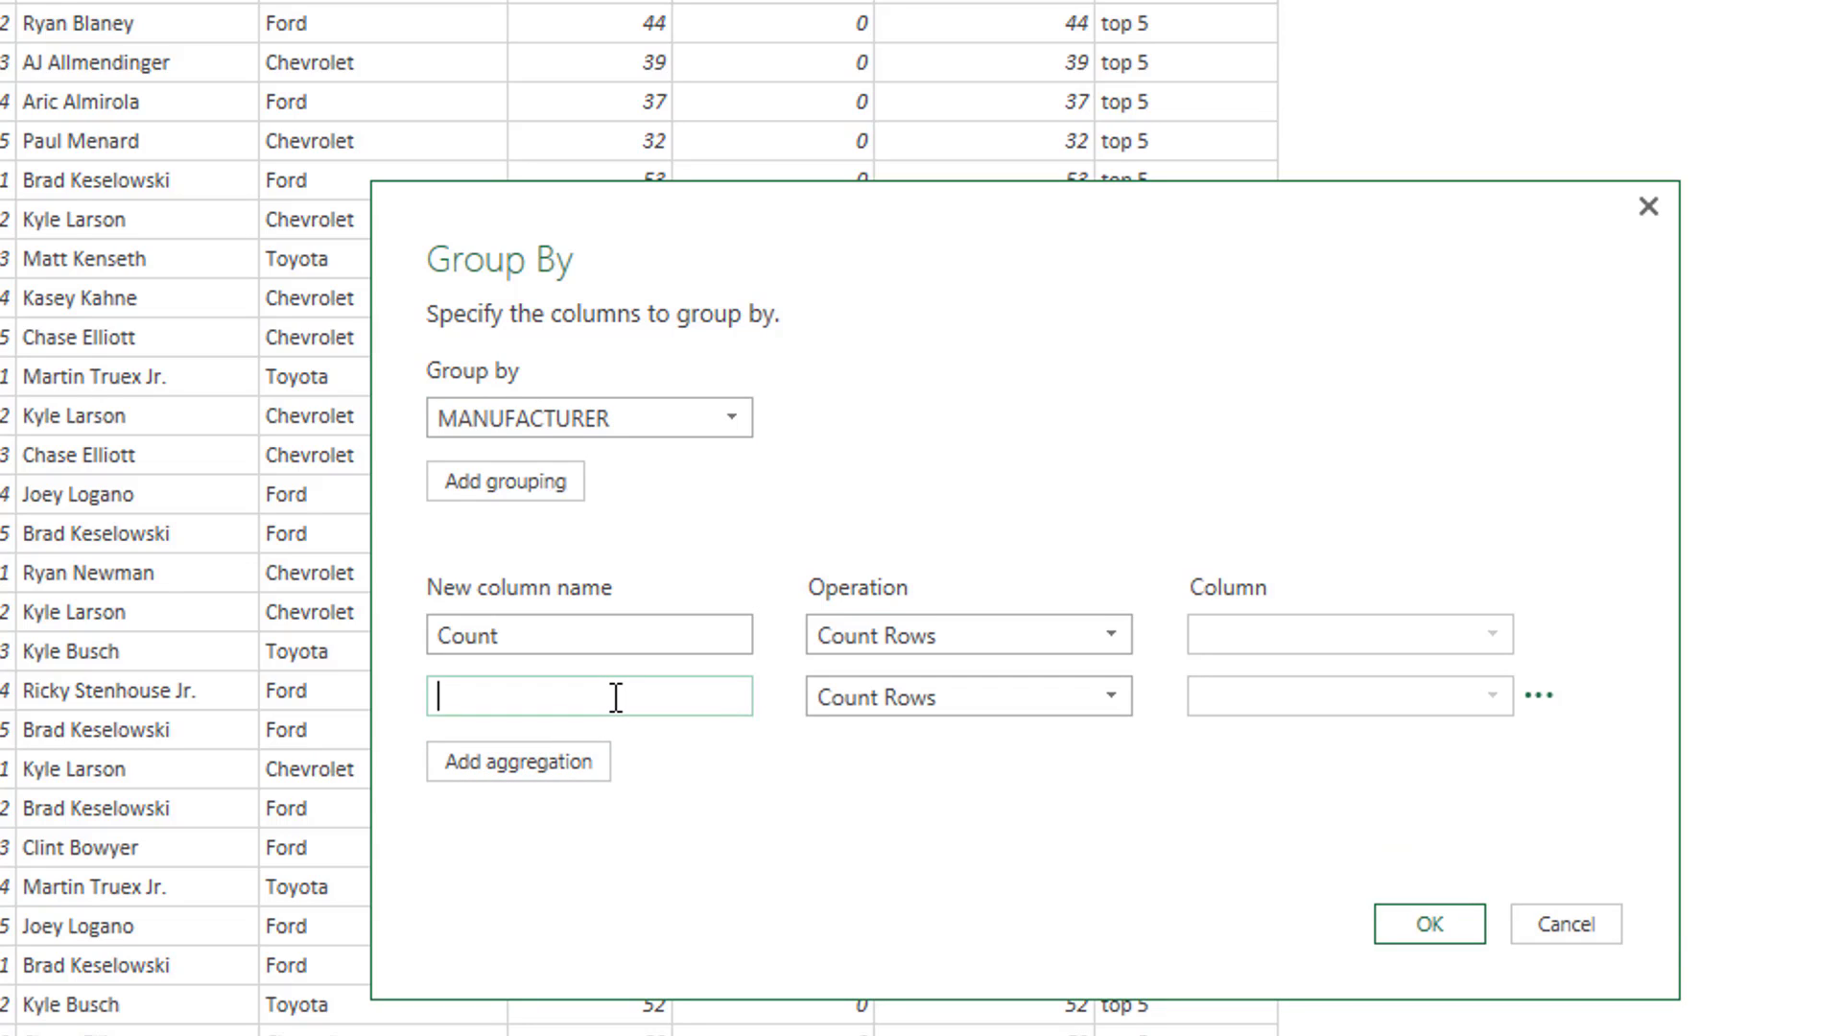
type("total points")
left_click(1105, 693)
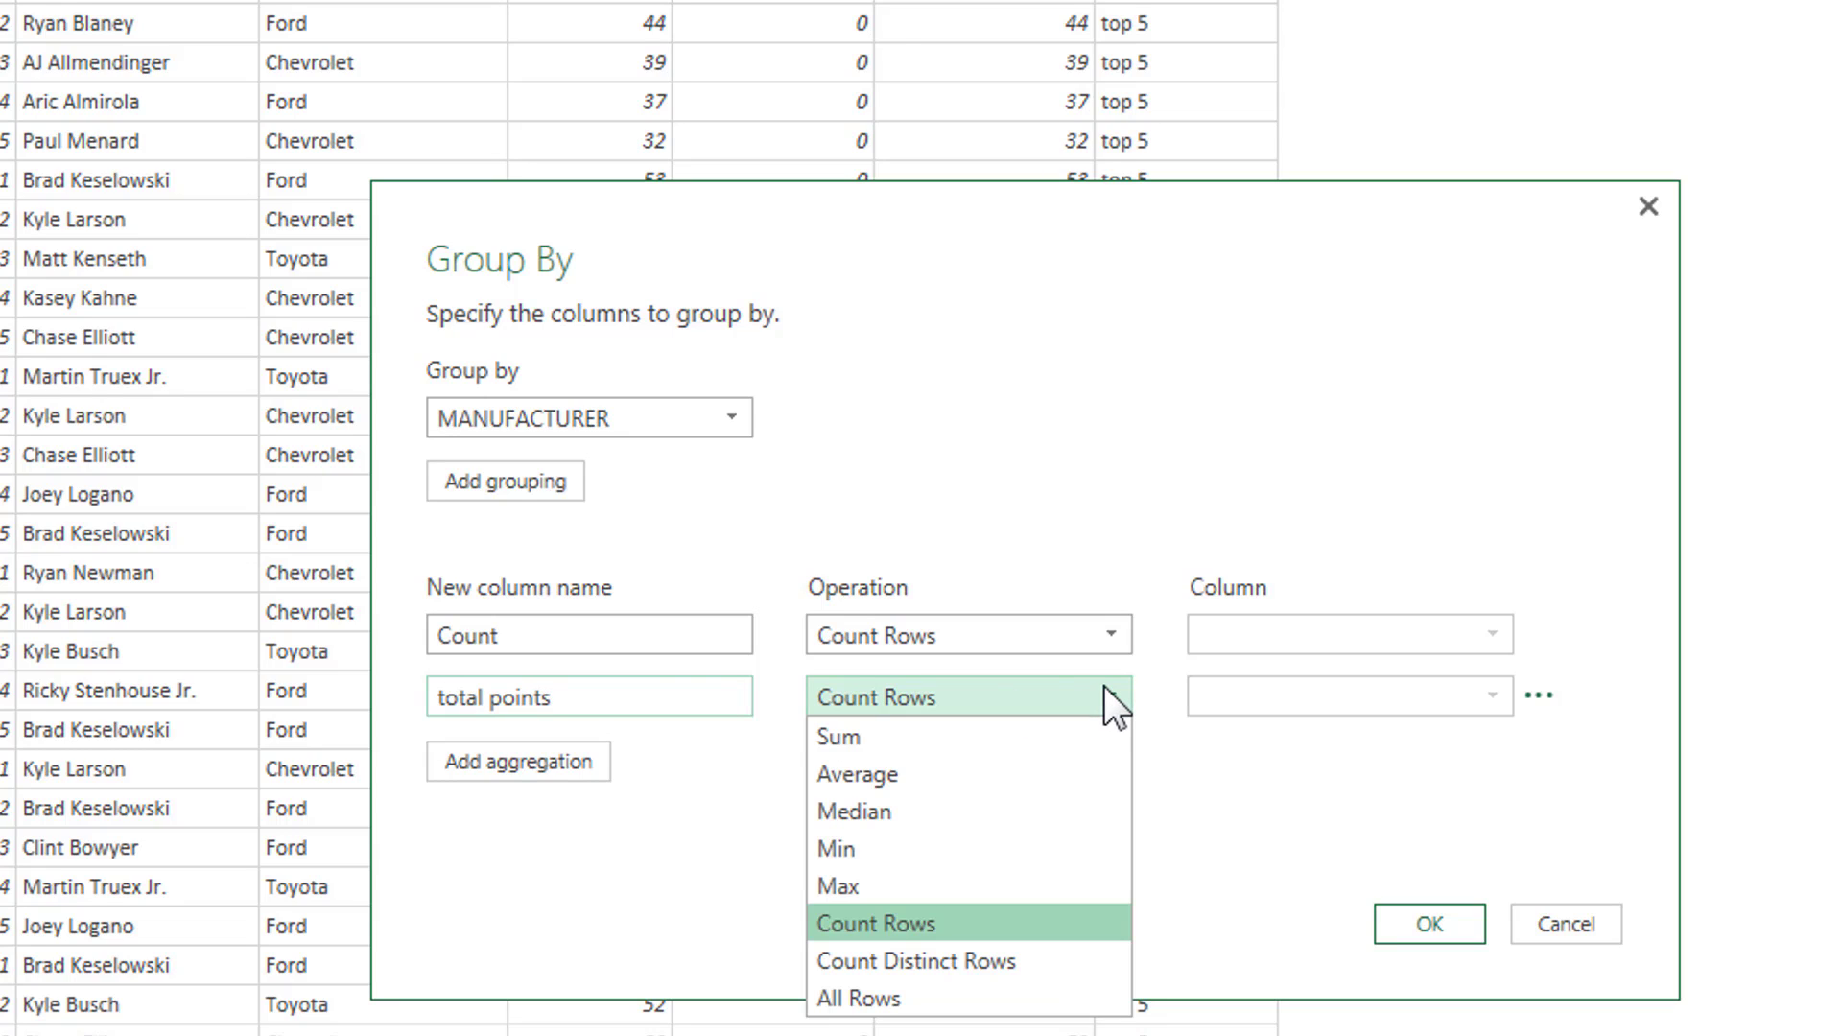
left_click(1011, 737)
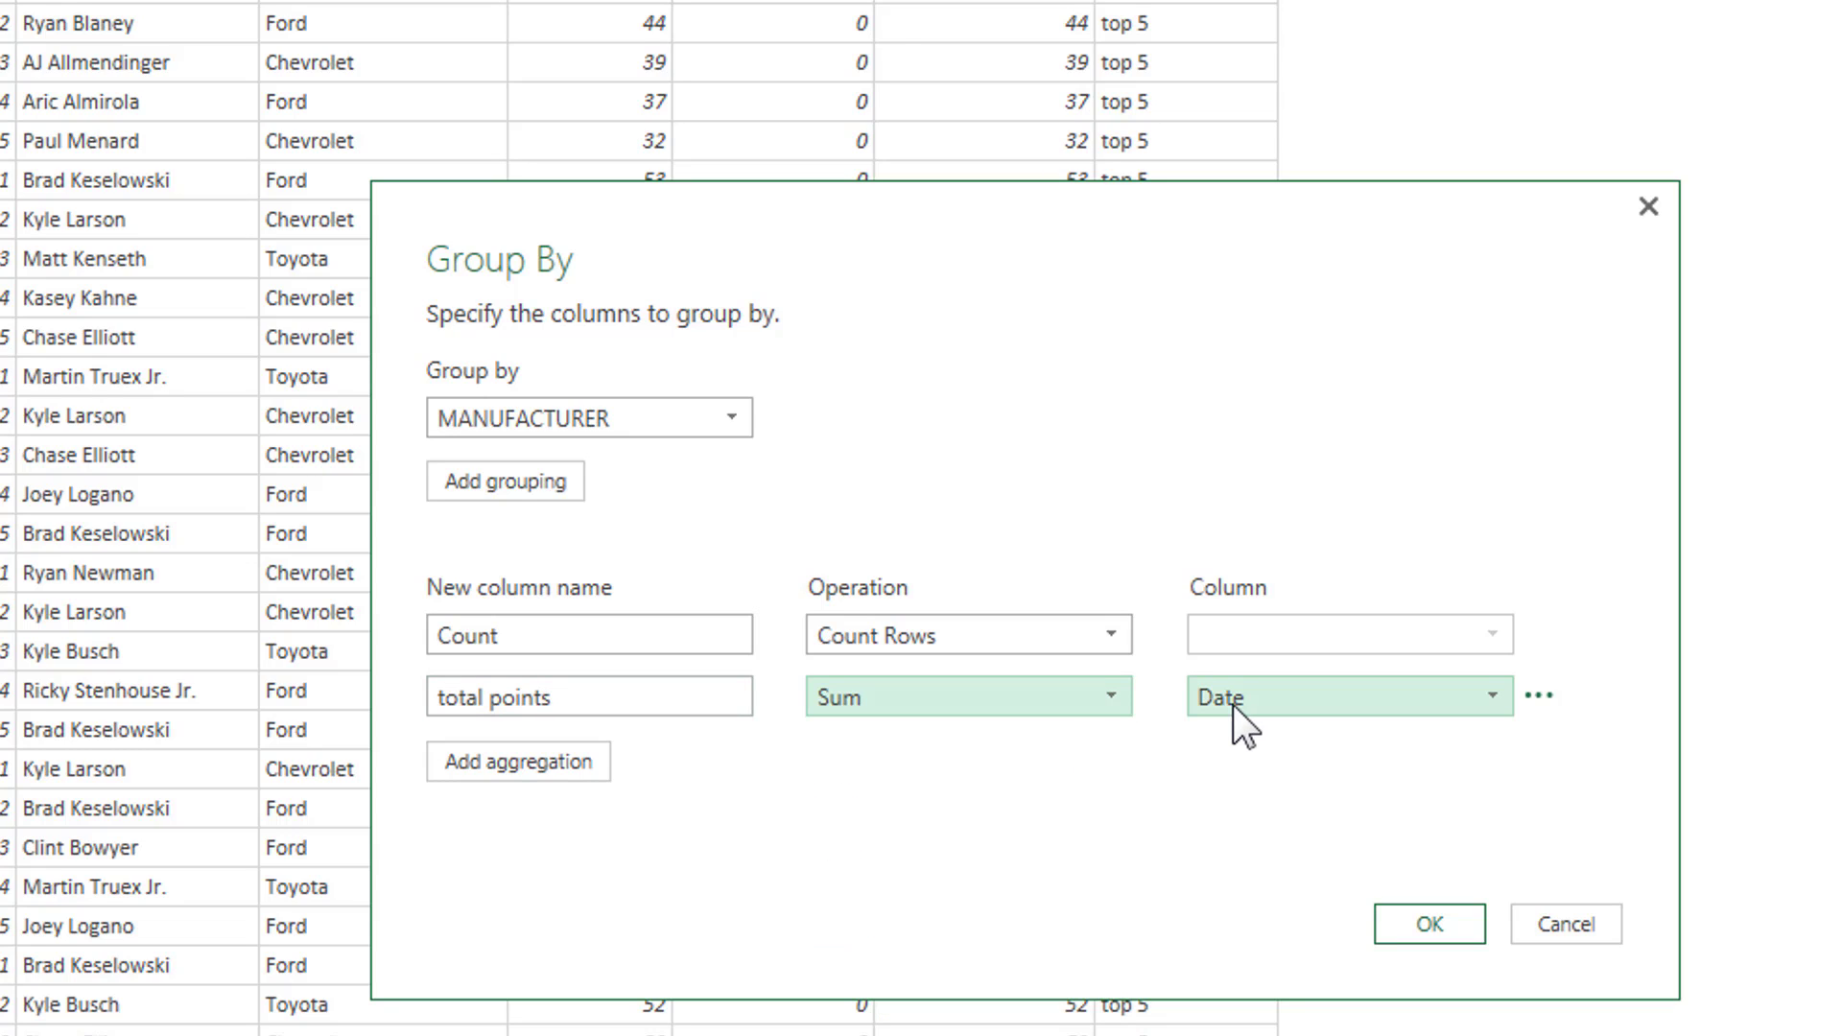
left_click(1233, 704)
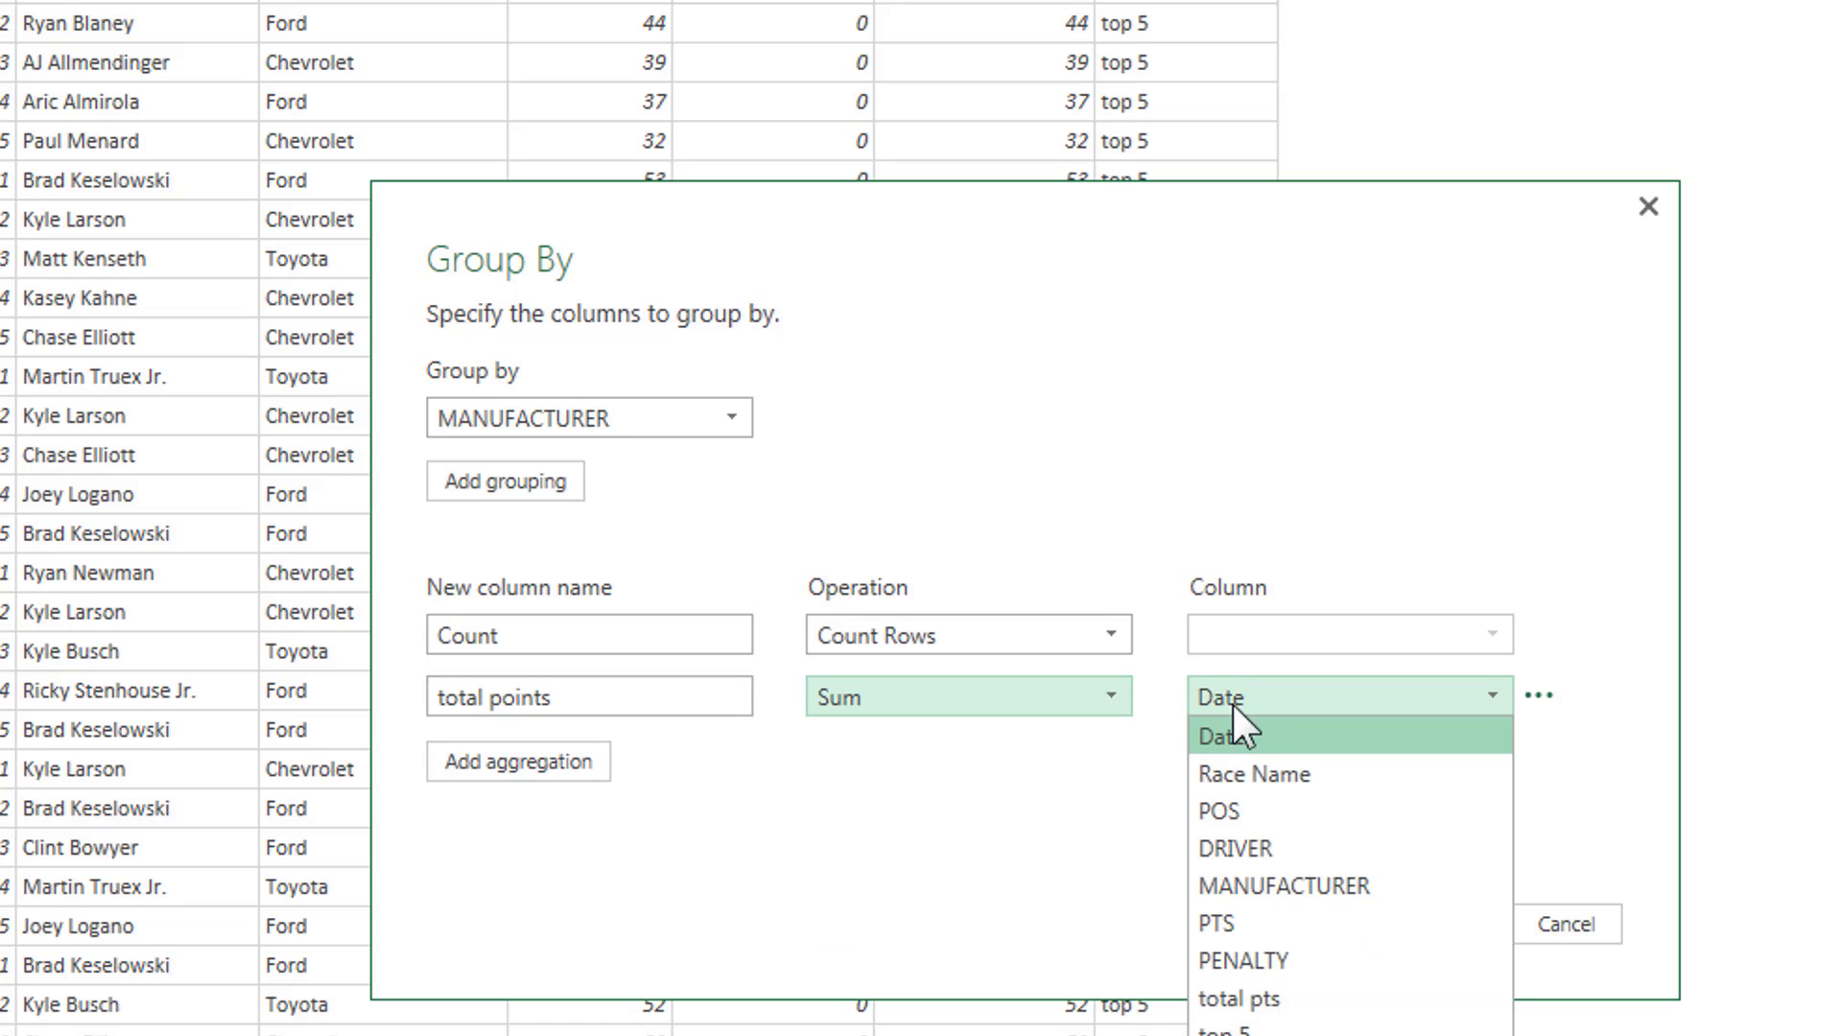
left_click(1257, 1003)
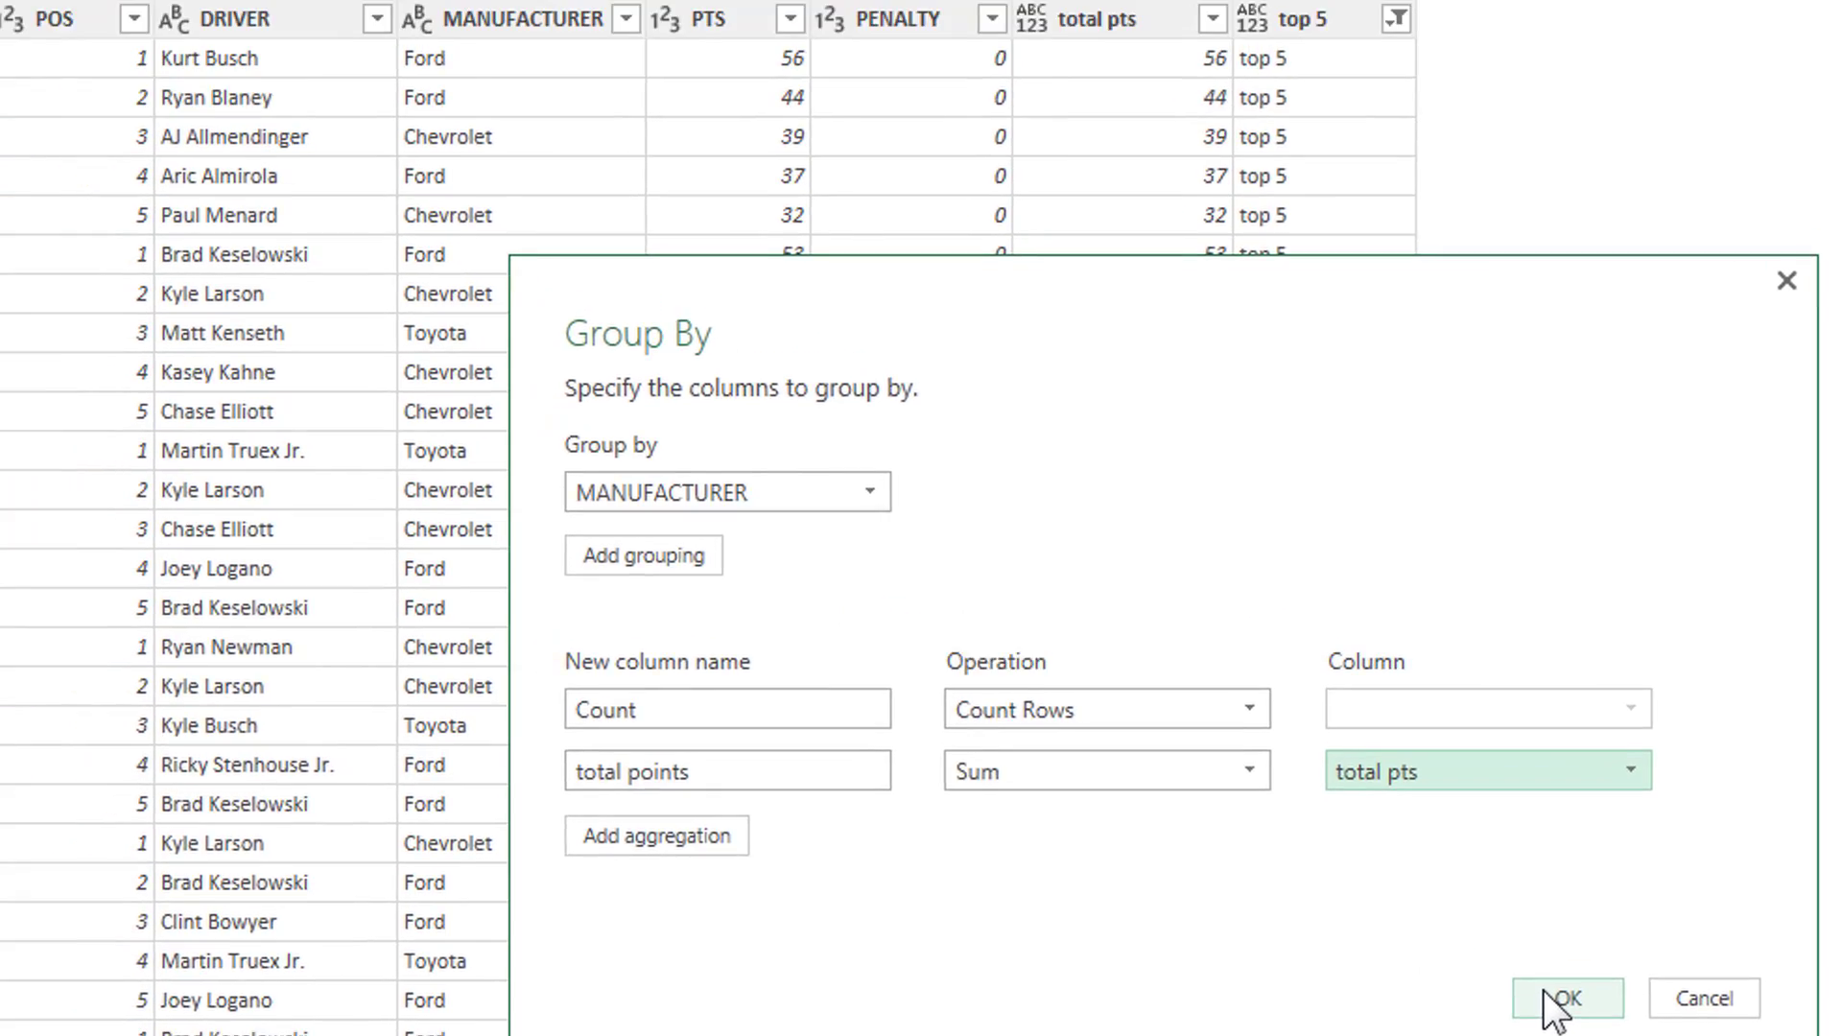
Apply the grouping: Ford 18 and 734, Chevrolet 16 and 717, Toyota 6 and 278
left_click(1548, 996)
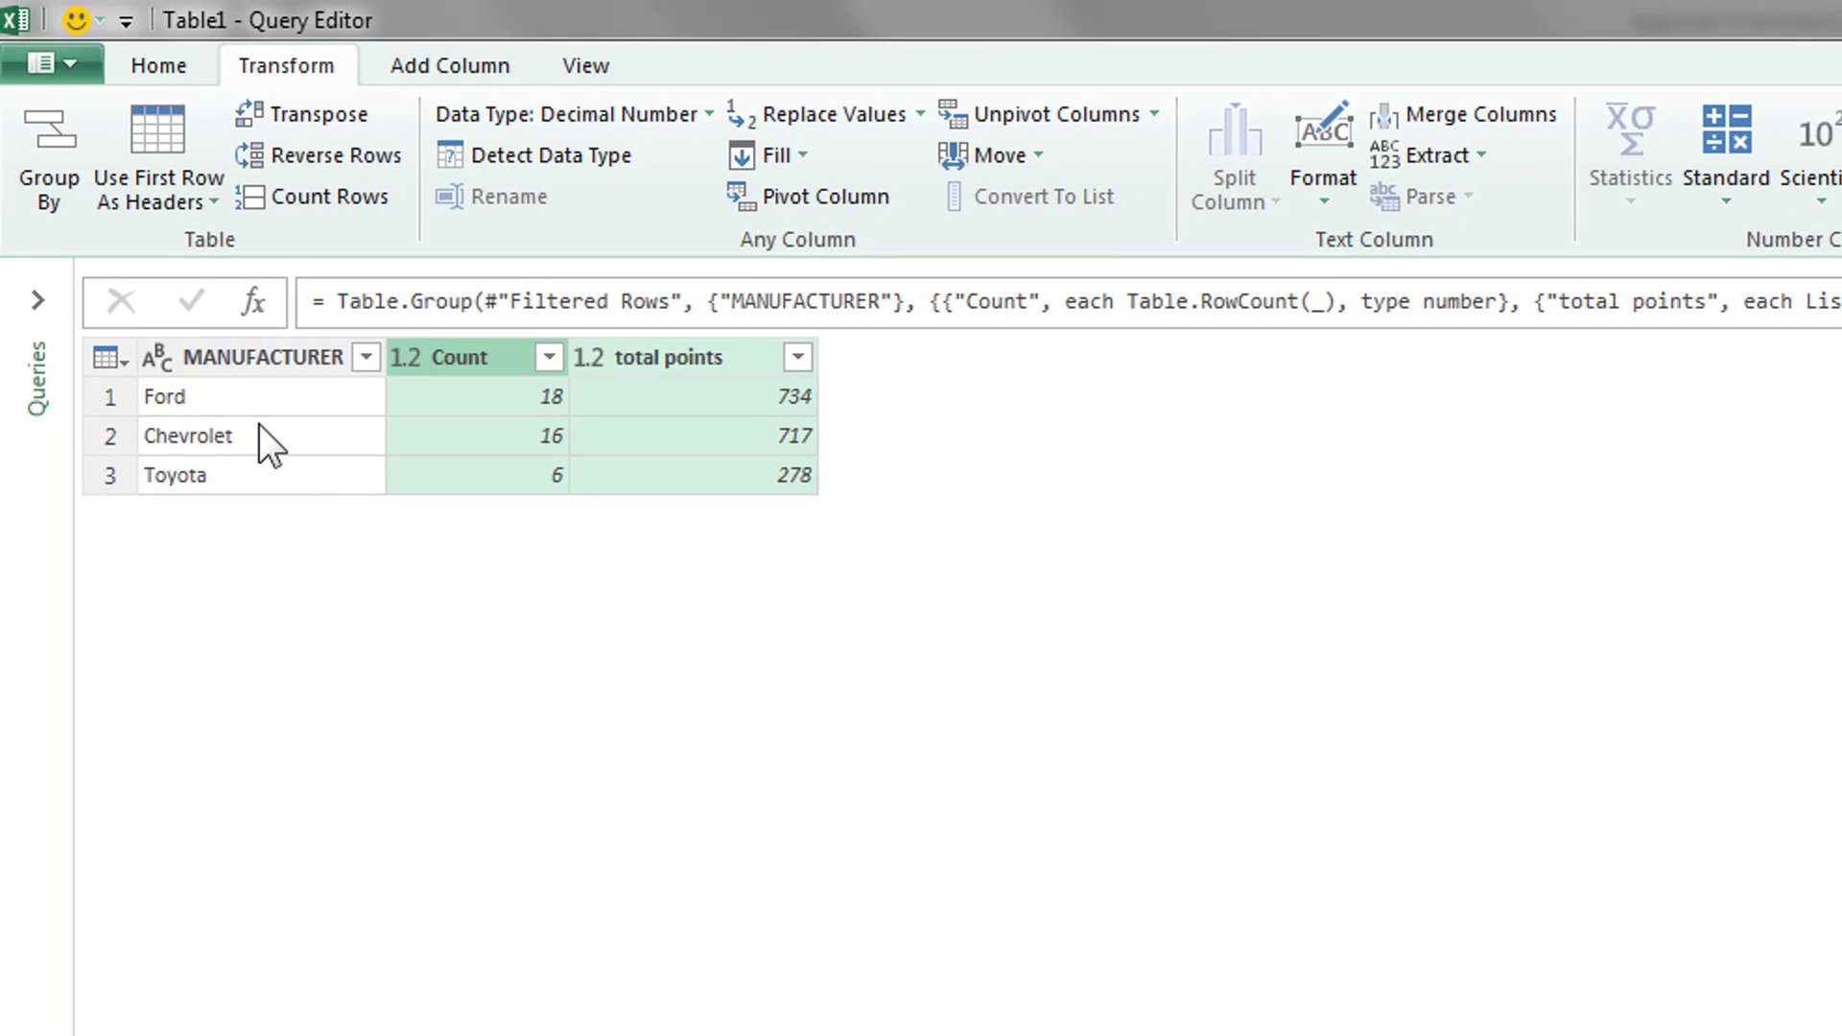